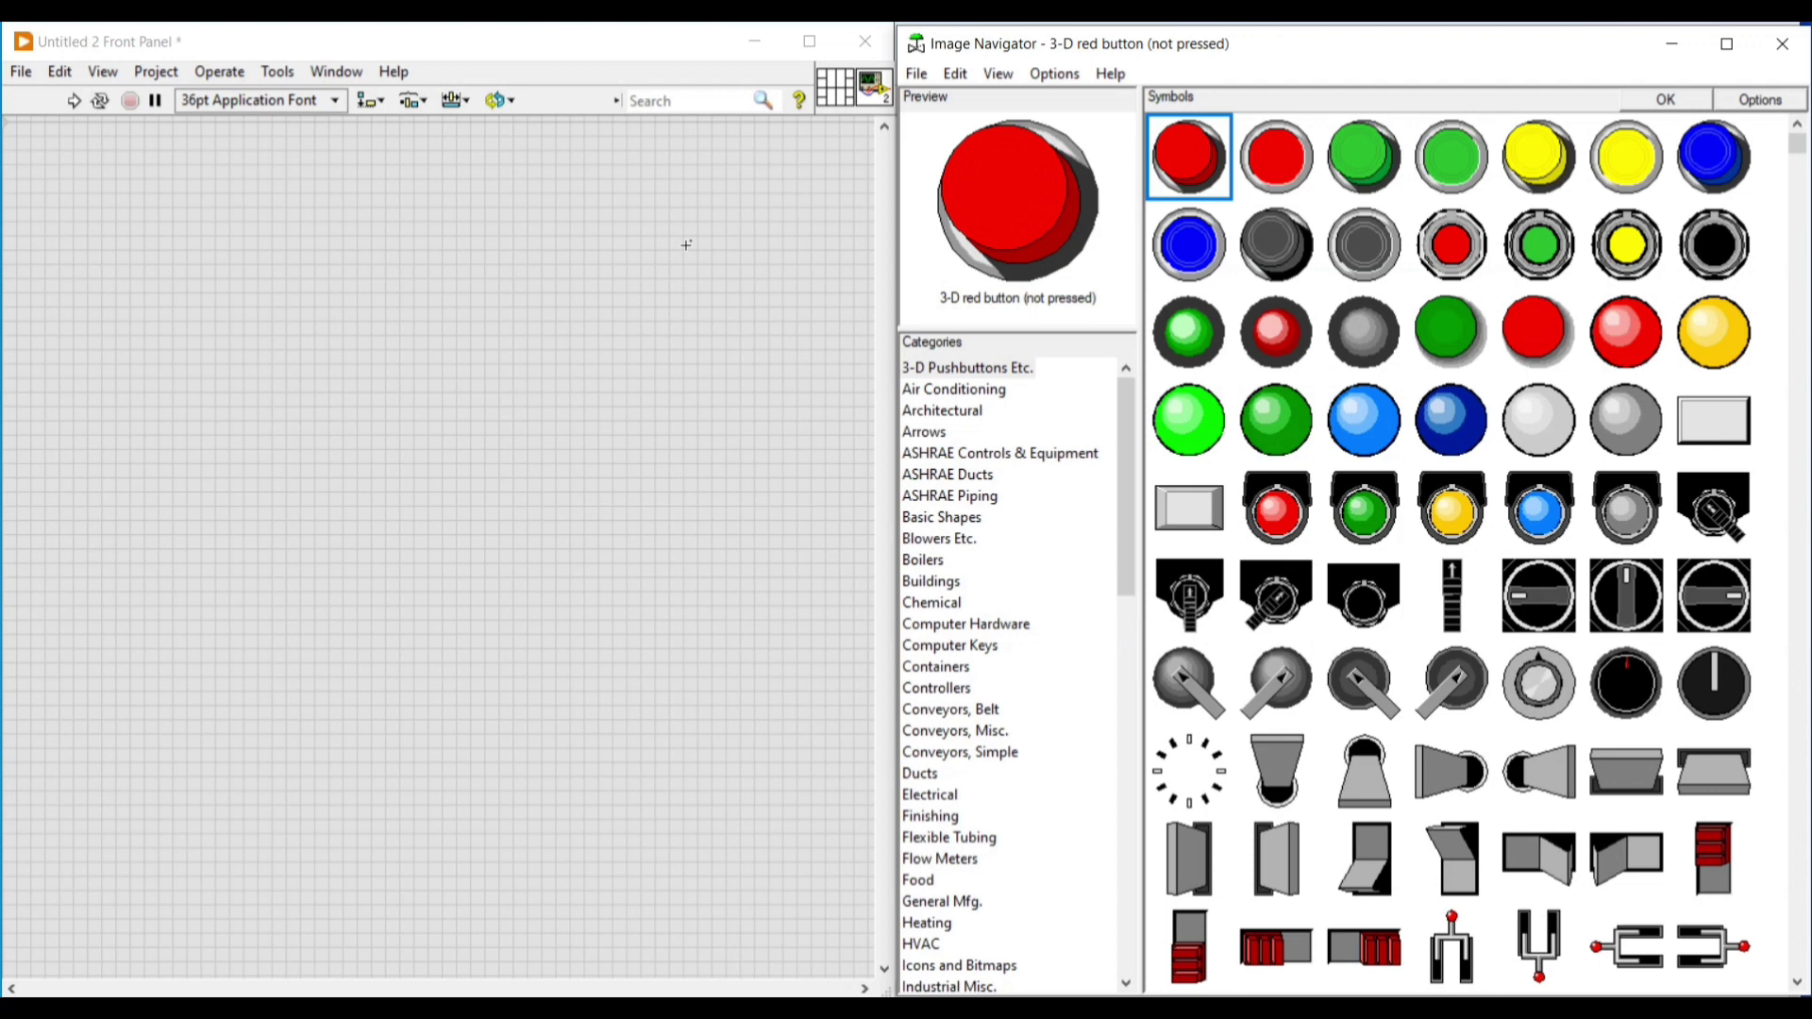
# Preview the 3-D green button, Green pilot light 2 and Red pilot light 2 symbols, then close Image Navigator.
pyautogui.press('Right')
pyautogui.press('Right')
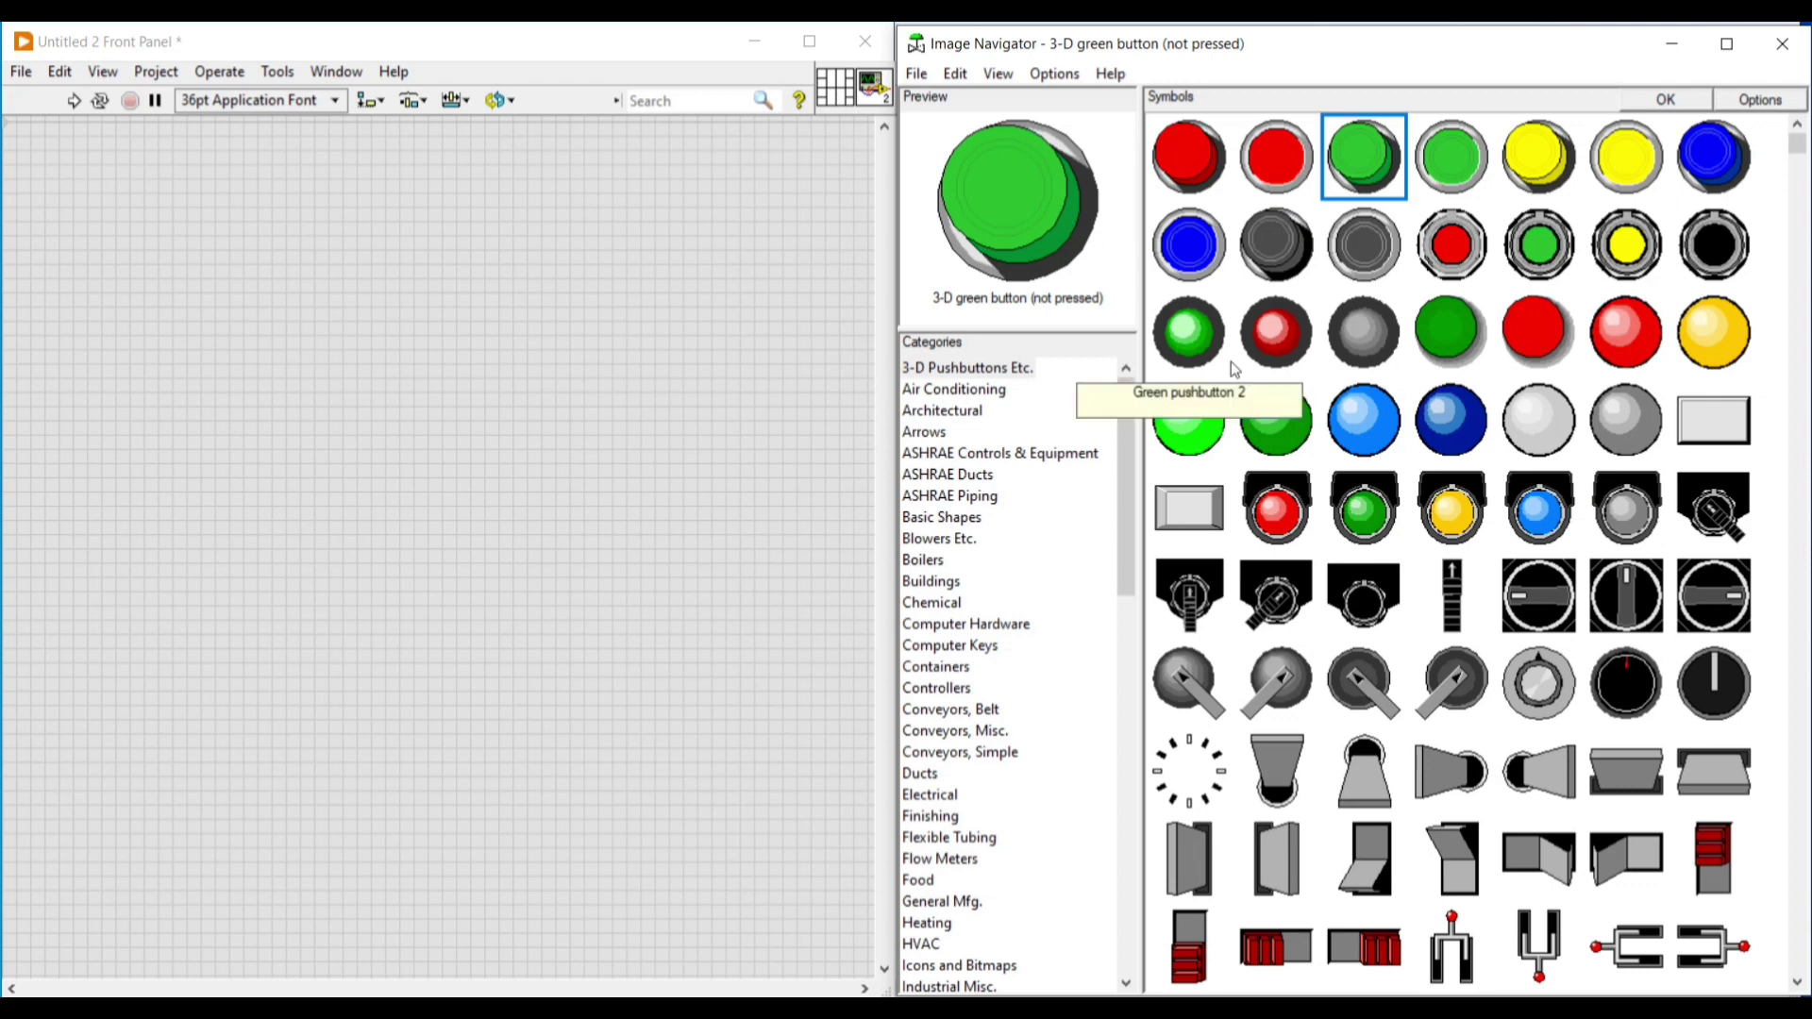
pyautogui.click(1202, 408)
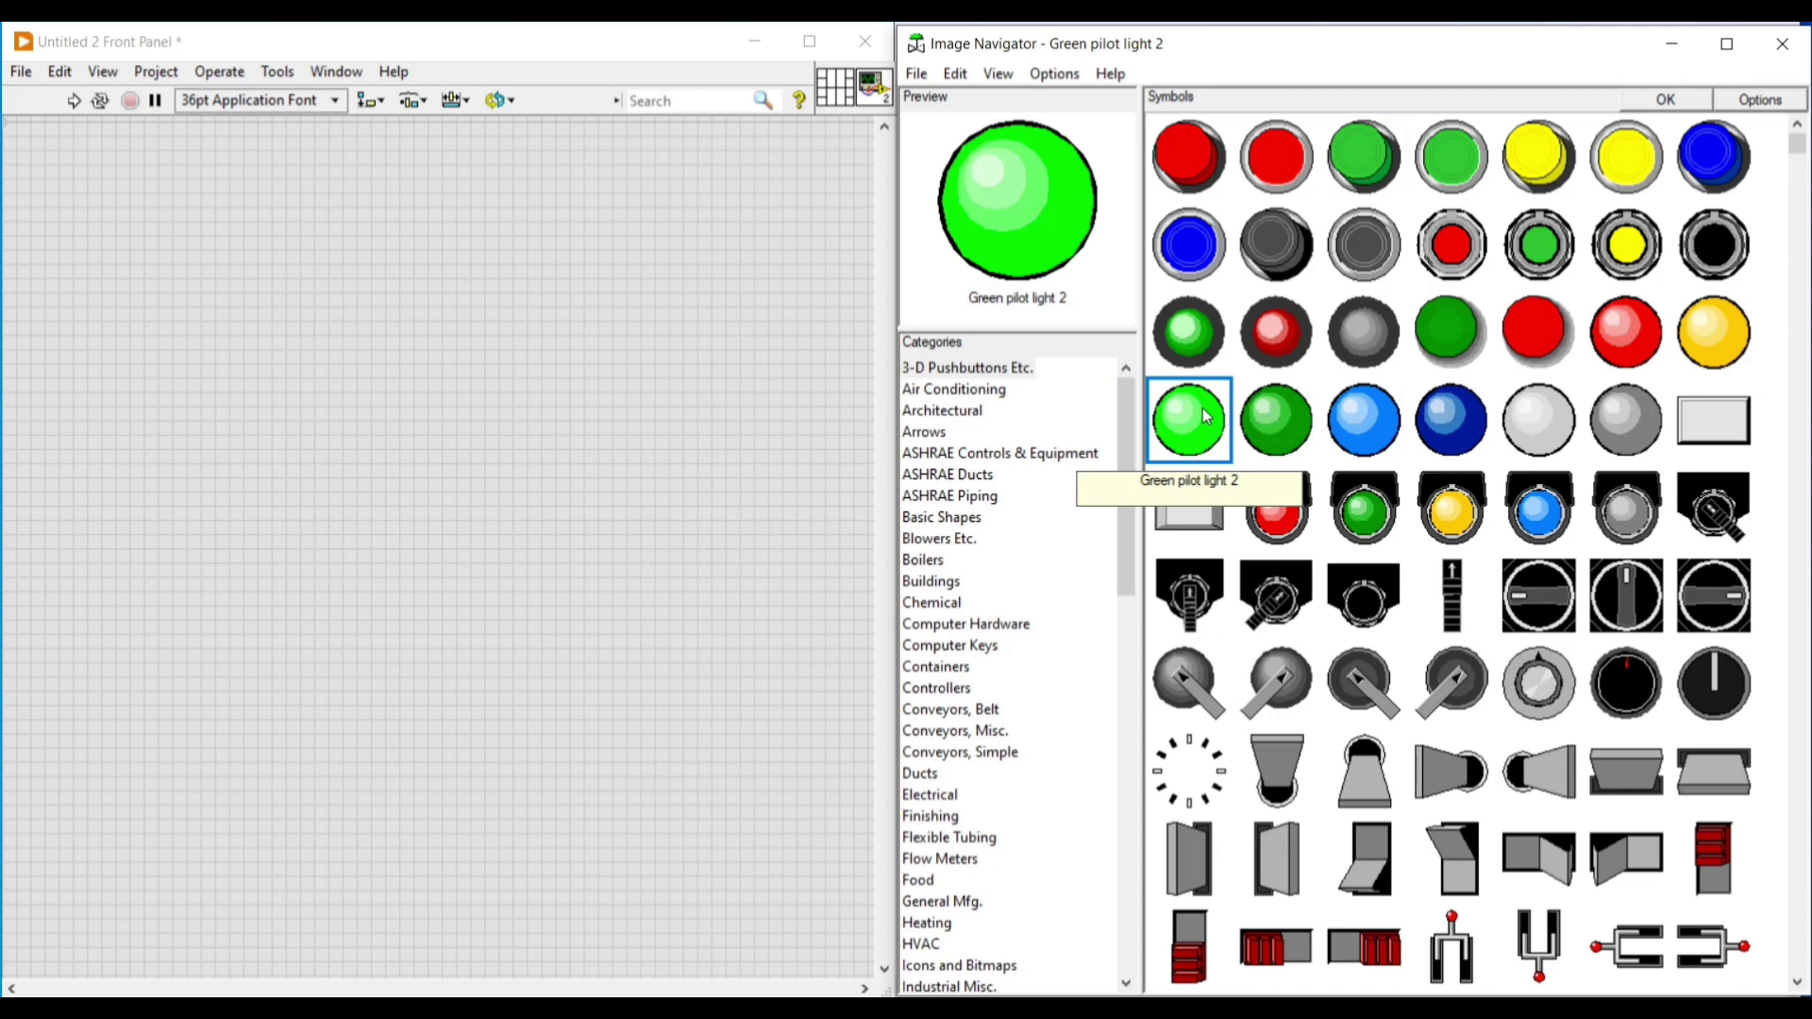
pyautogui.click(1645, 346)
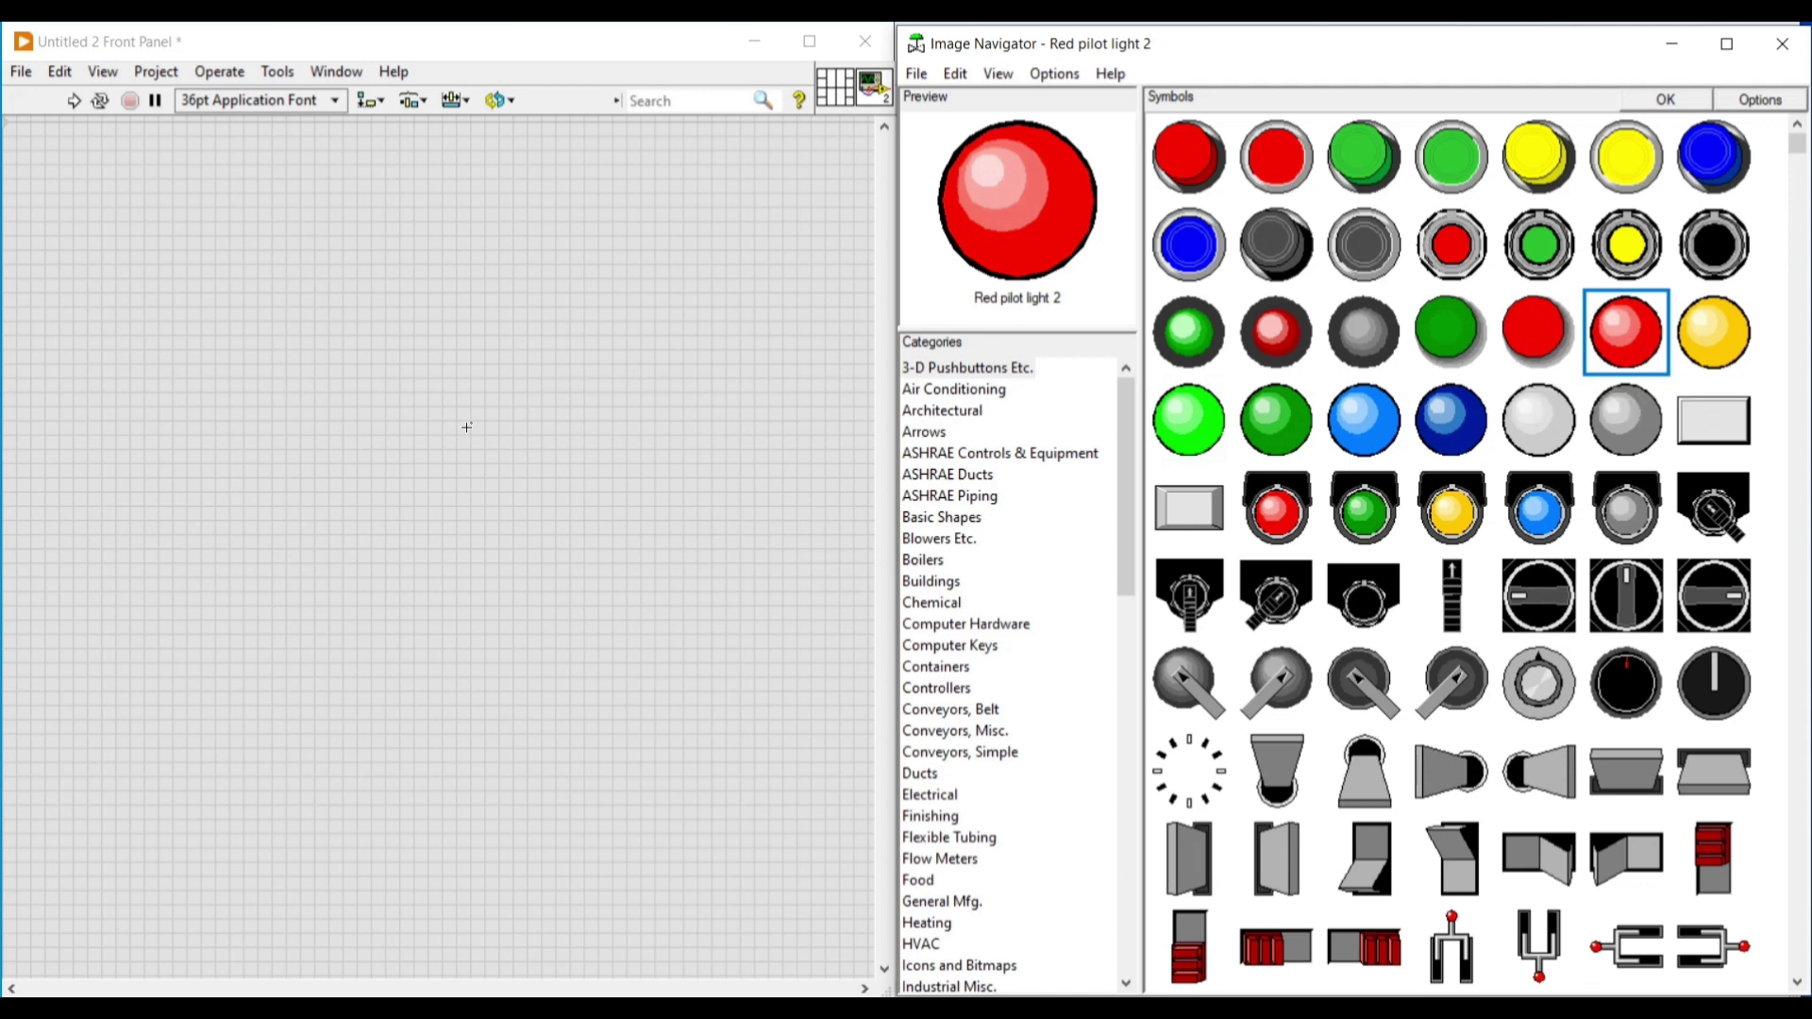
pyautogui.press('Return')
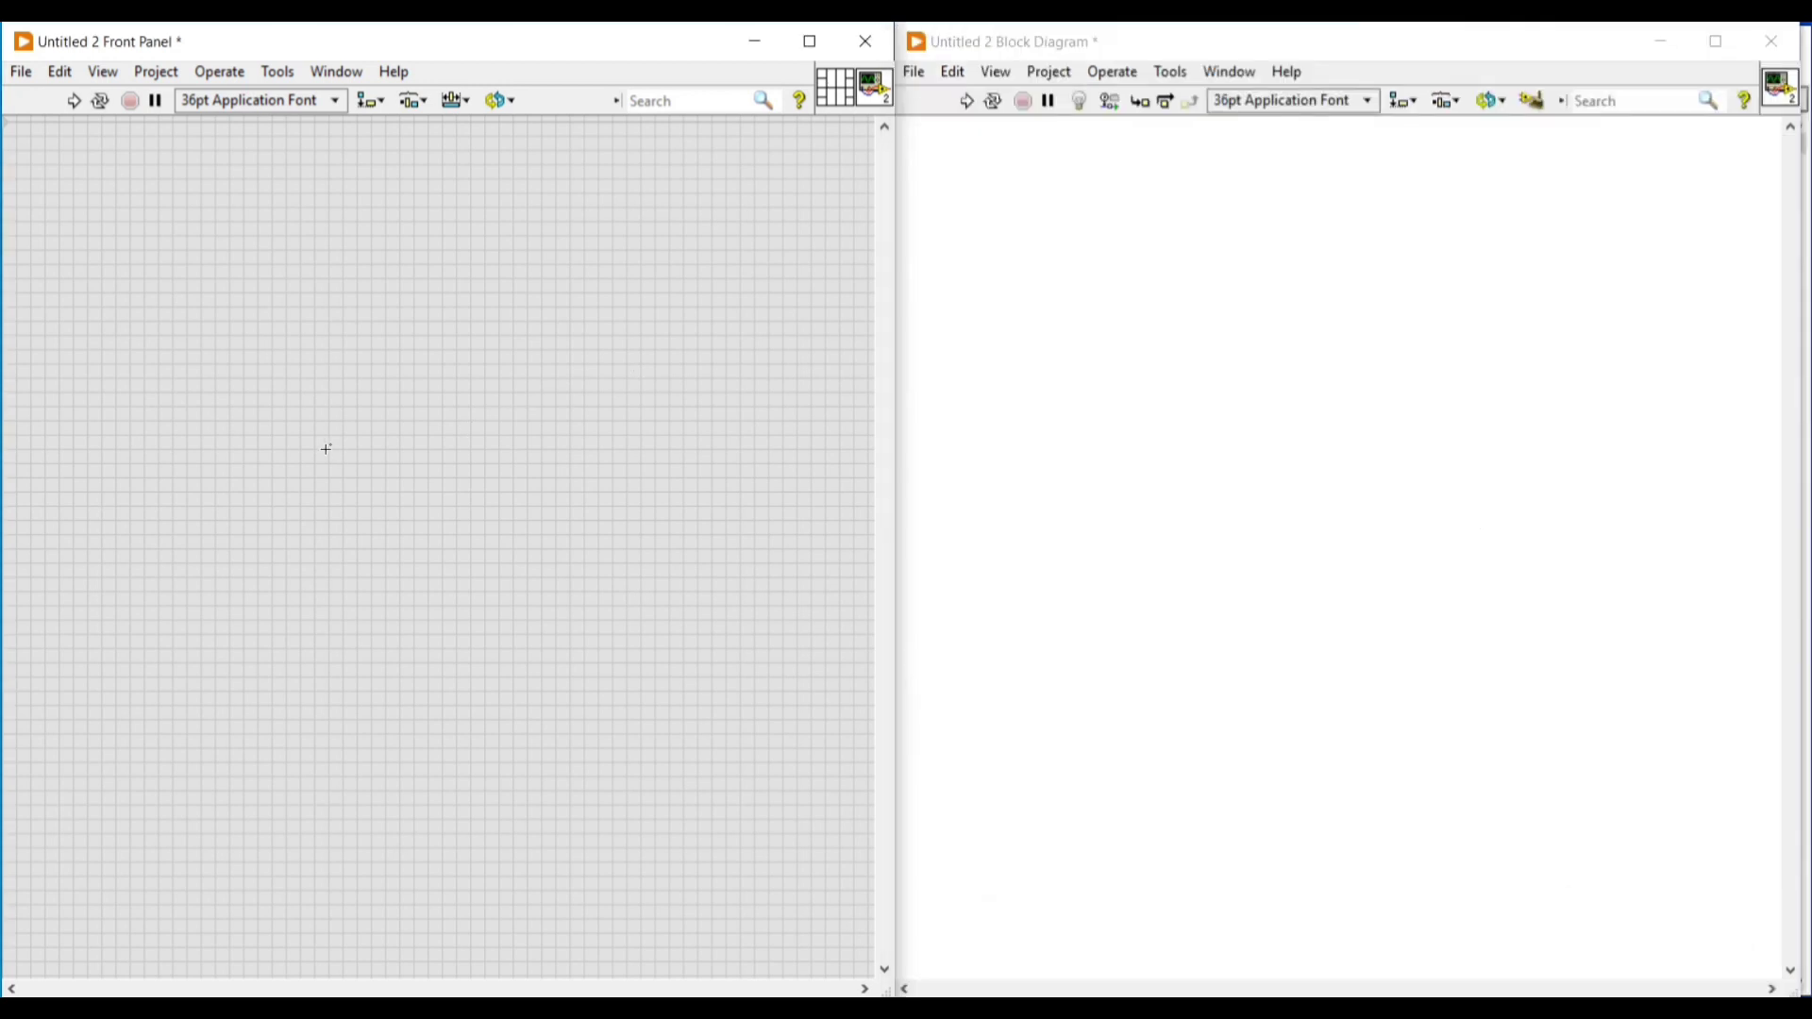
# Place a Round LED from the Boolean palette on the front panel.
pyautogui.rightClick(251, 374)
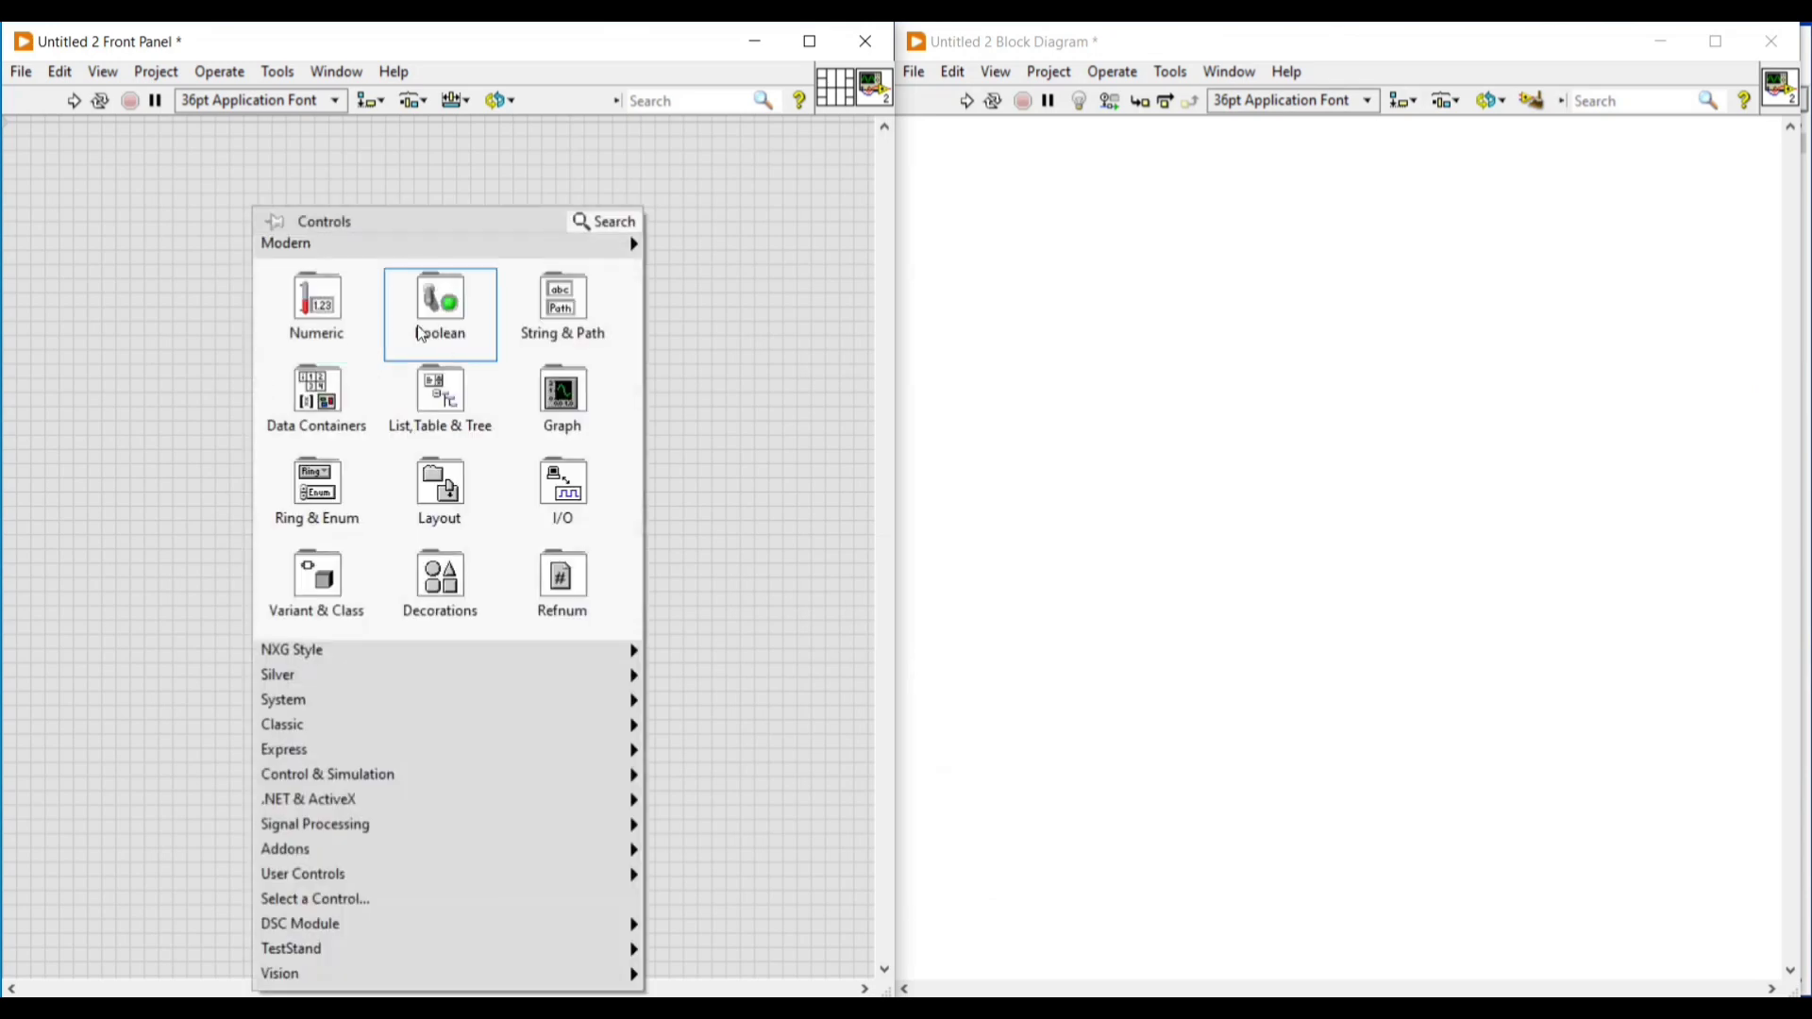
pyautogui.moveTo(428, 333)
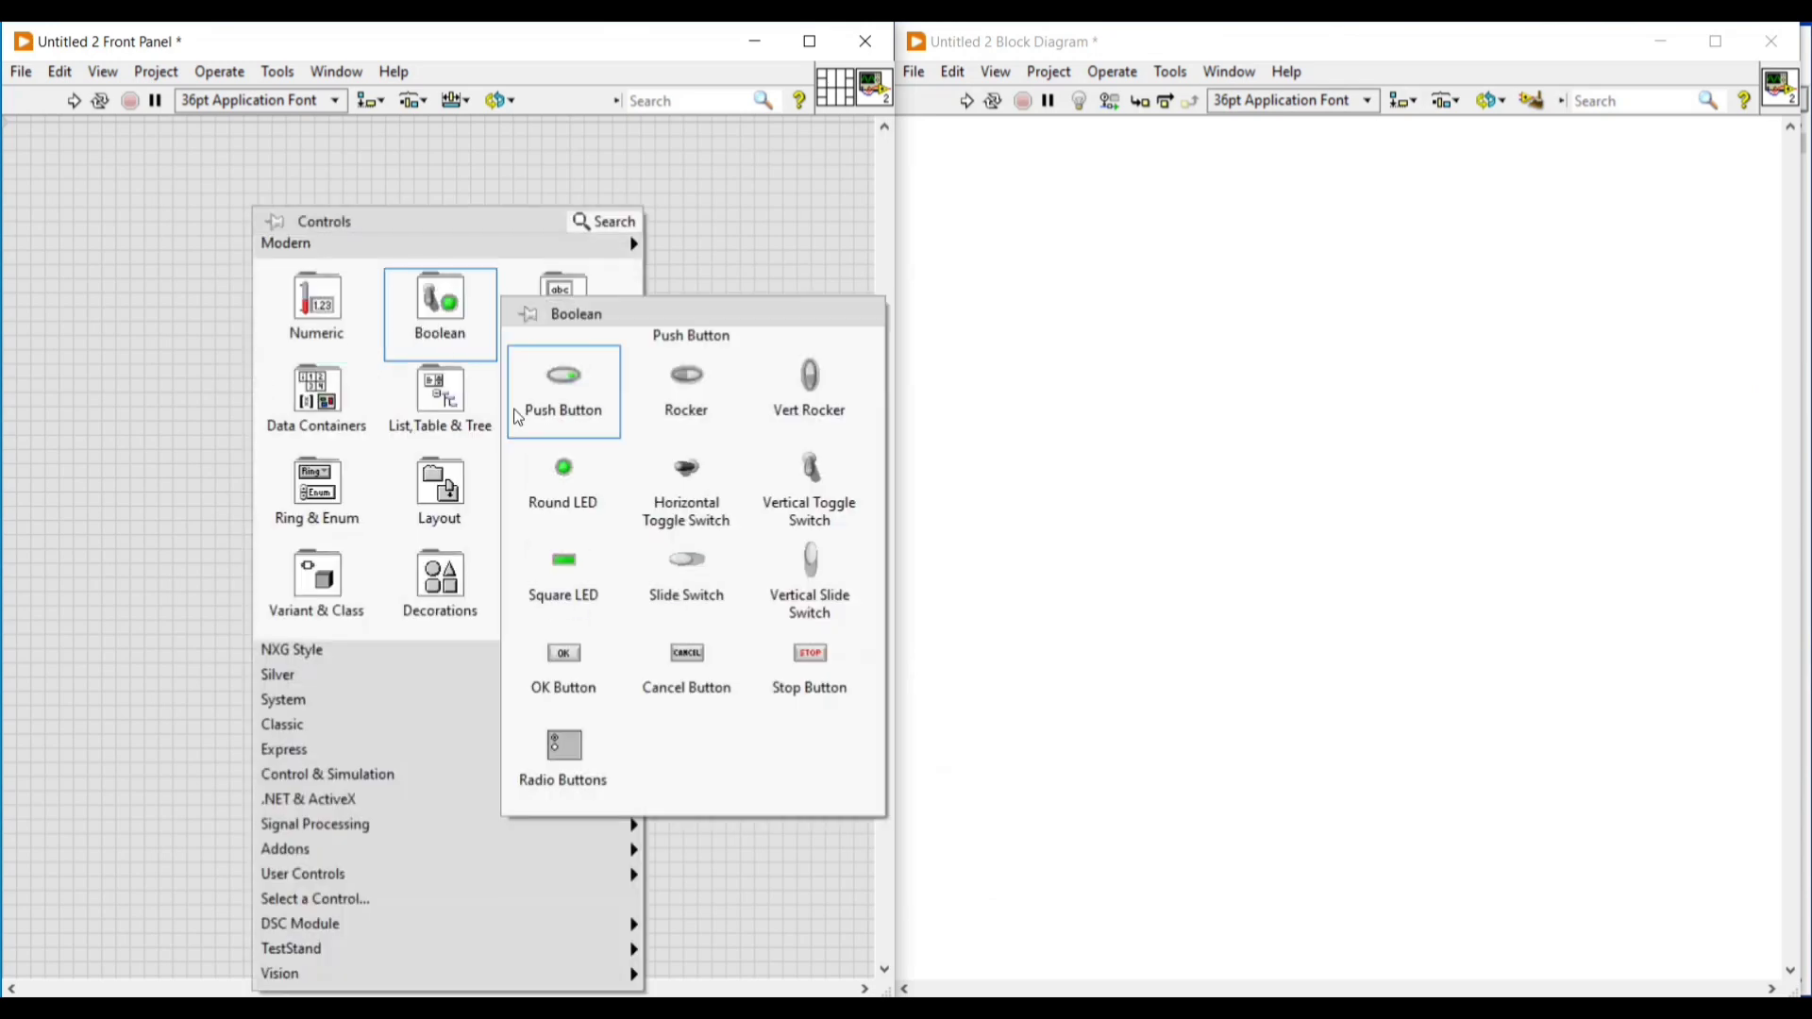
pyautogui.click(559, 475)
pyautogui.click(267, 459)
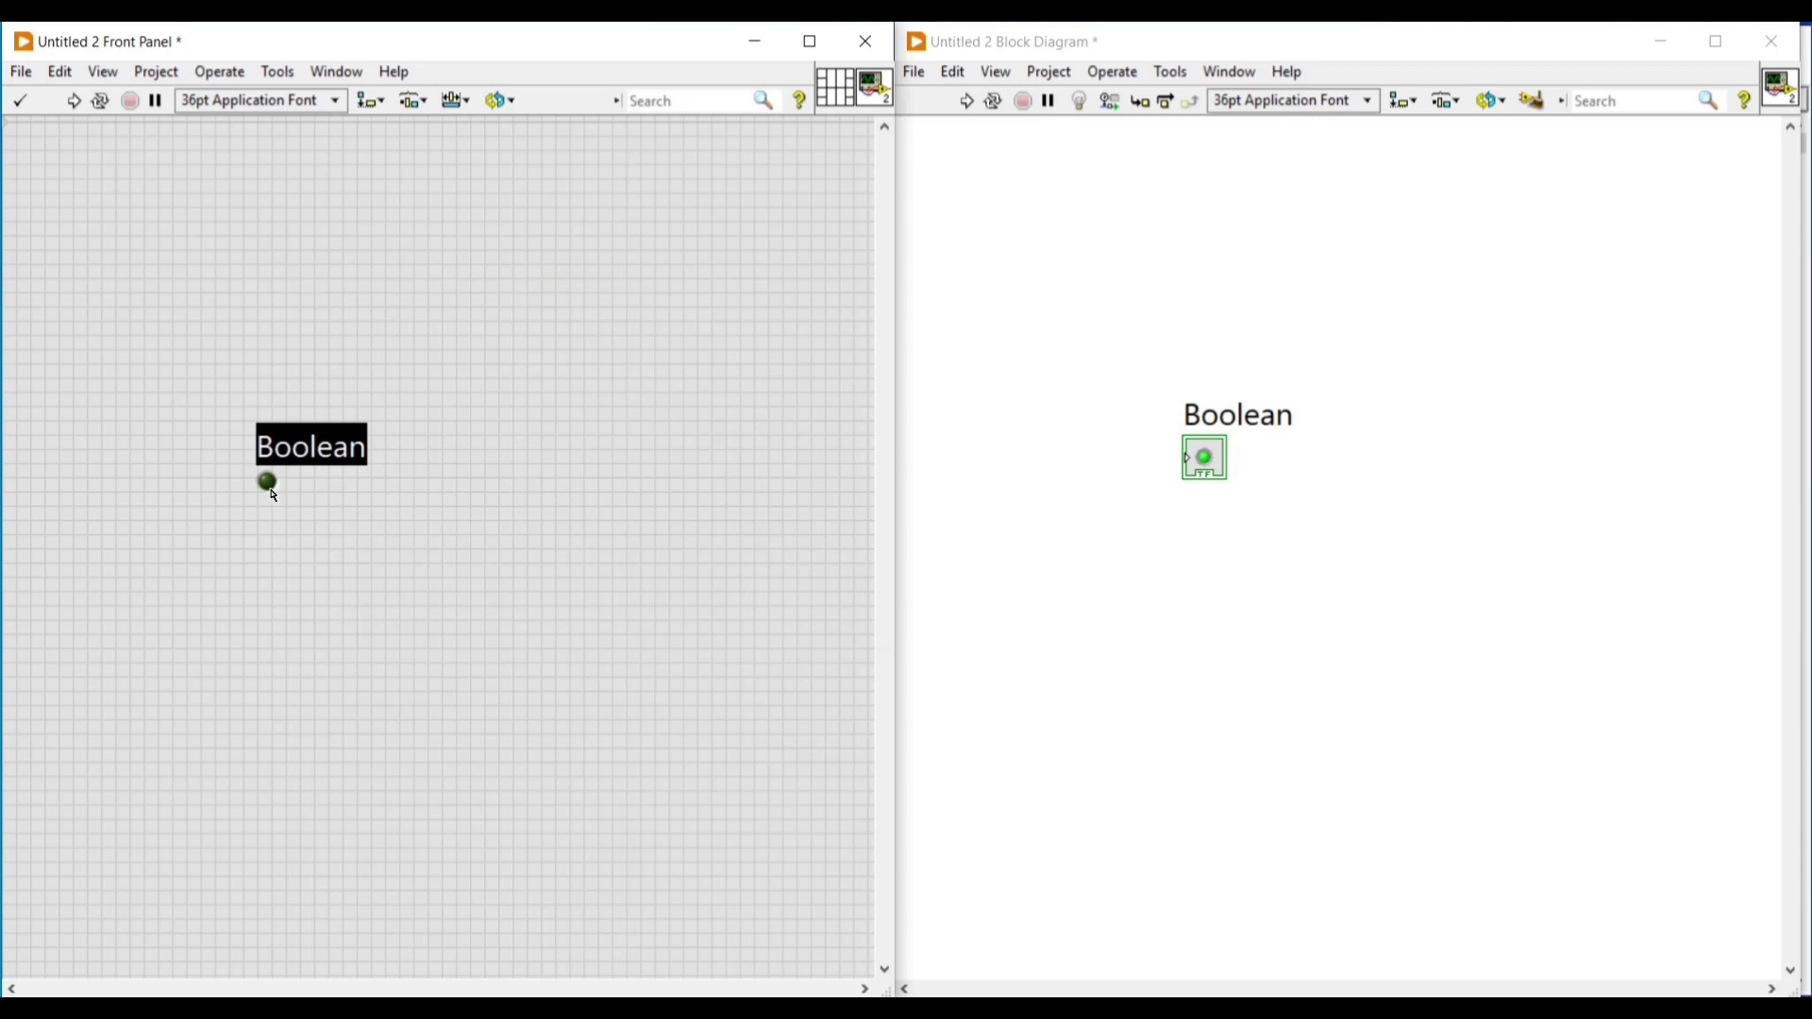
pyautogui.click(273, 493)
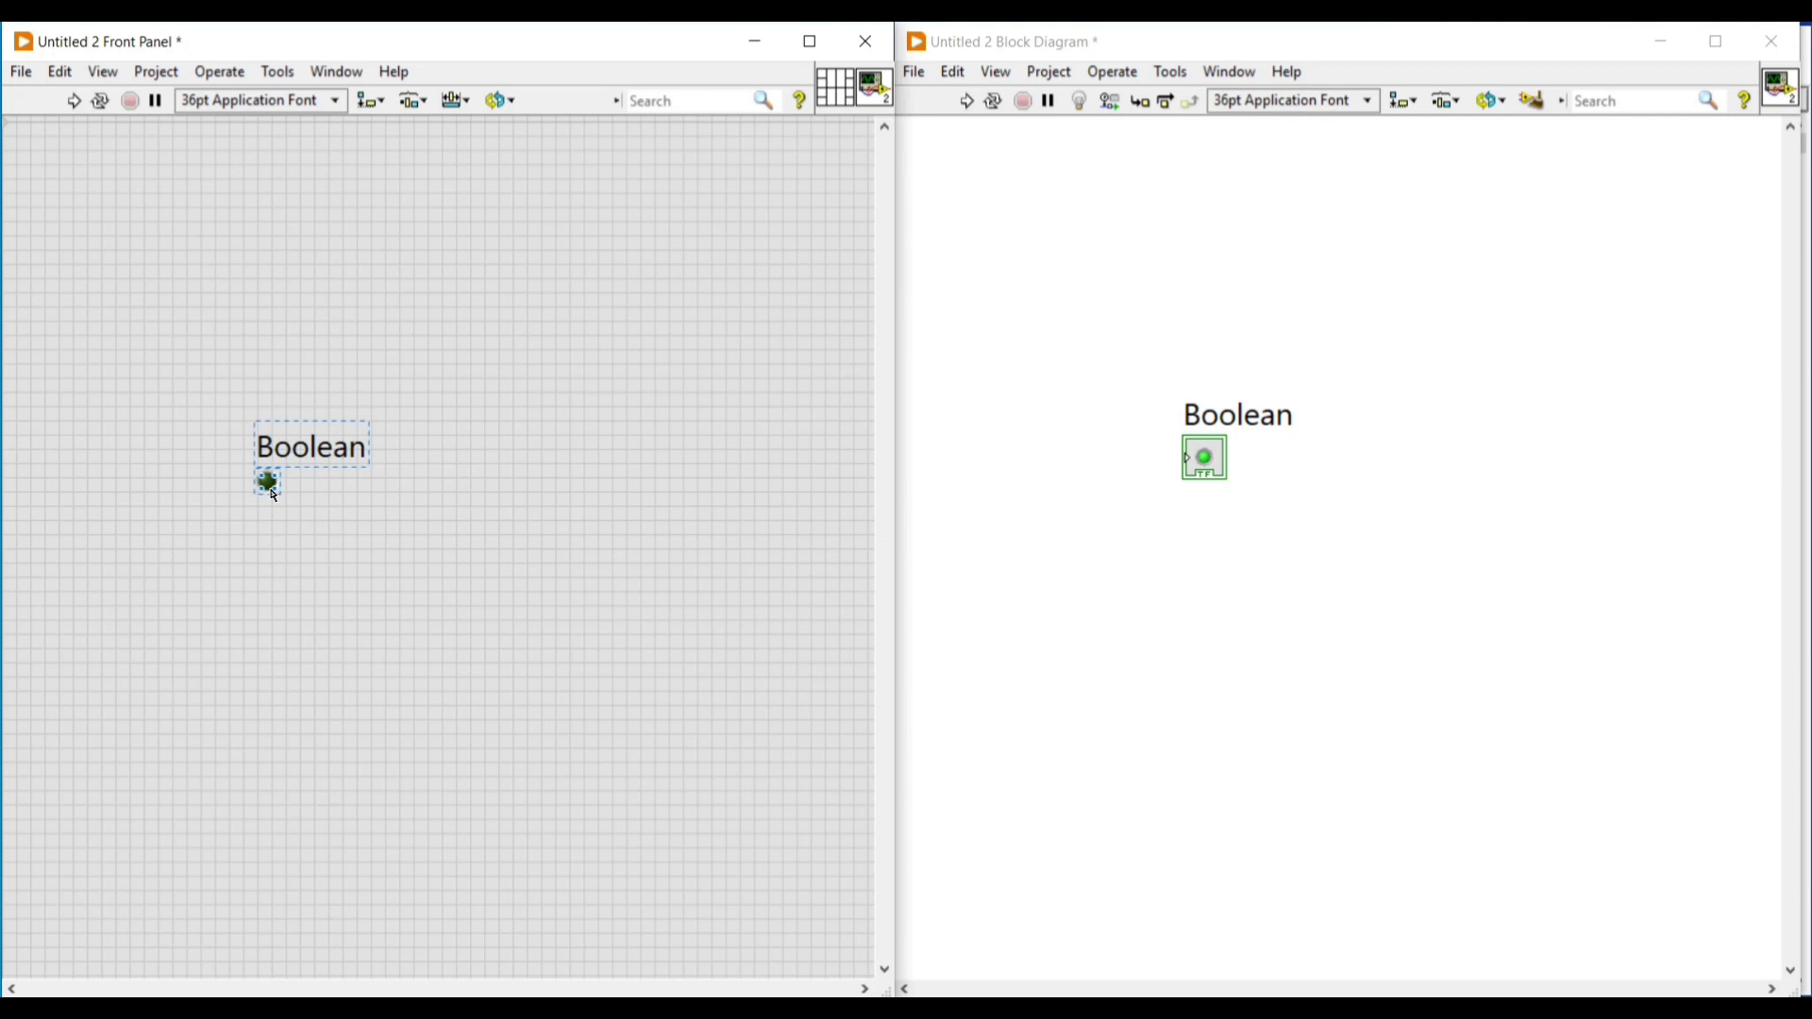
# Open the LED in the Control Editor via Advanced > Customize.
pyautogui.rightClick(269, 485)
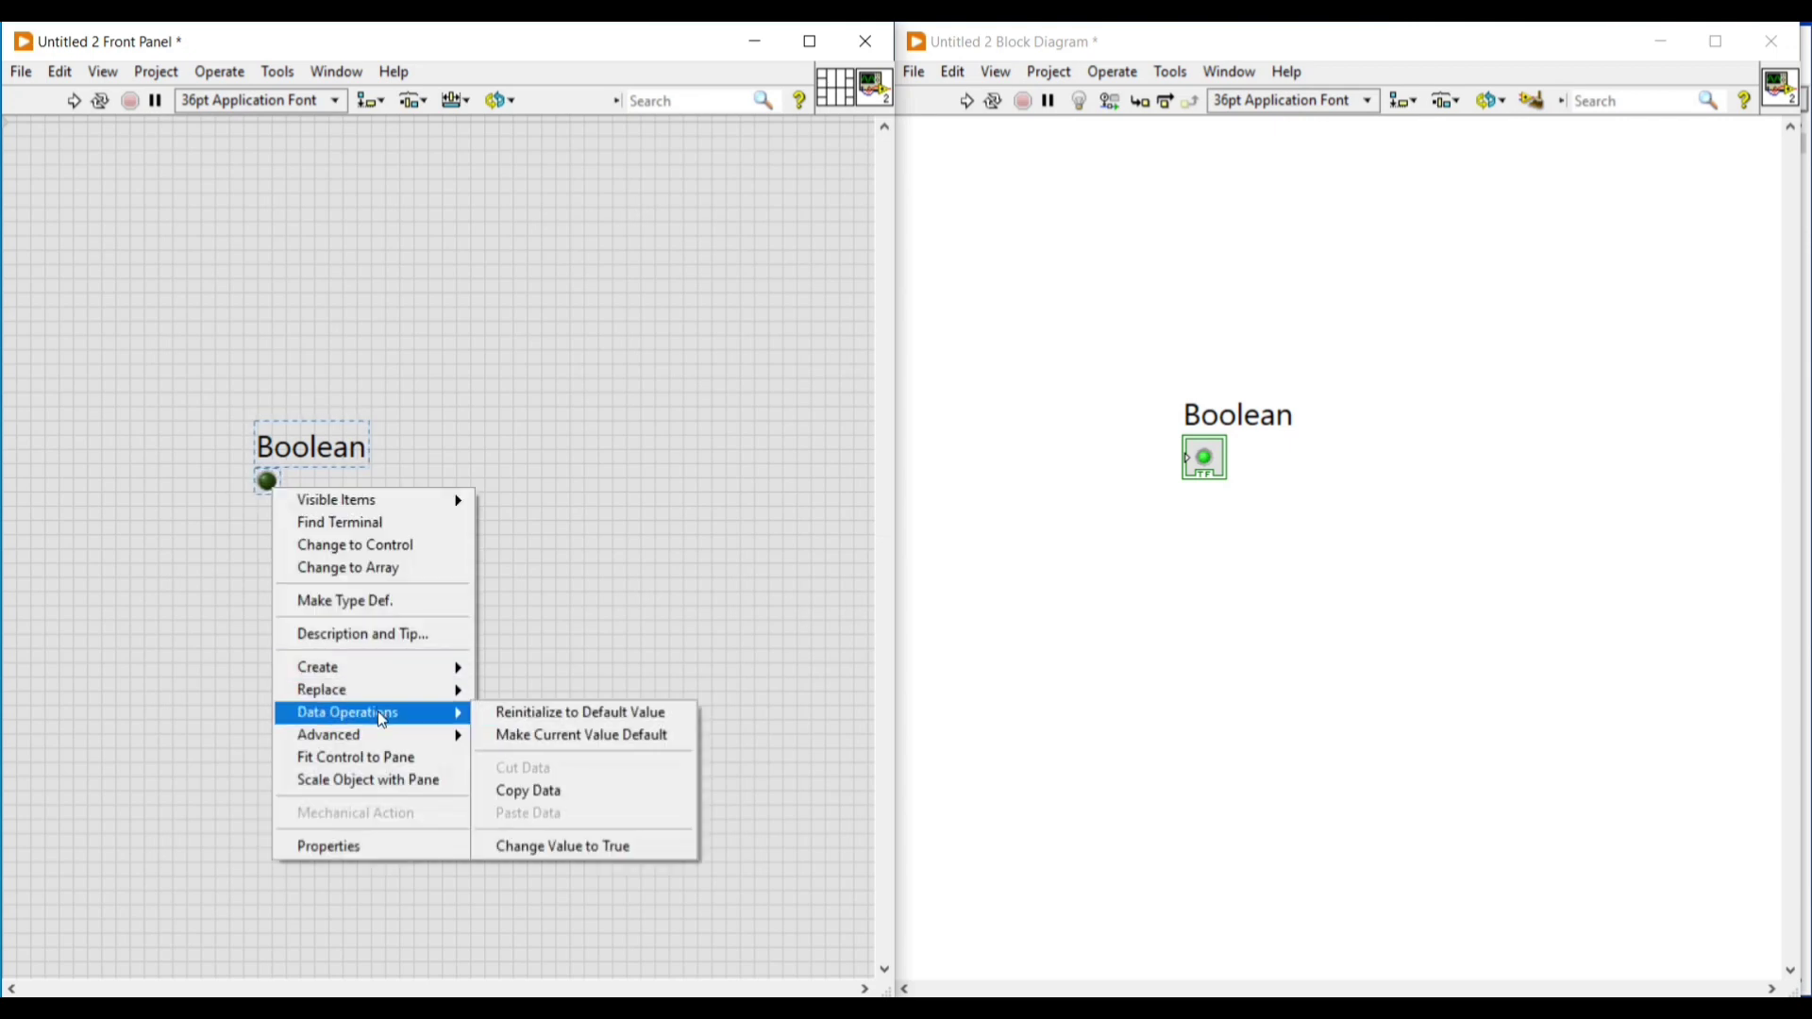
pyautogui.moveTo(382, 735)
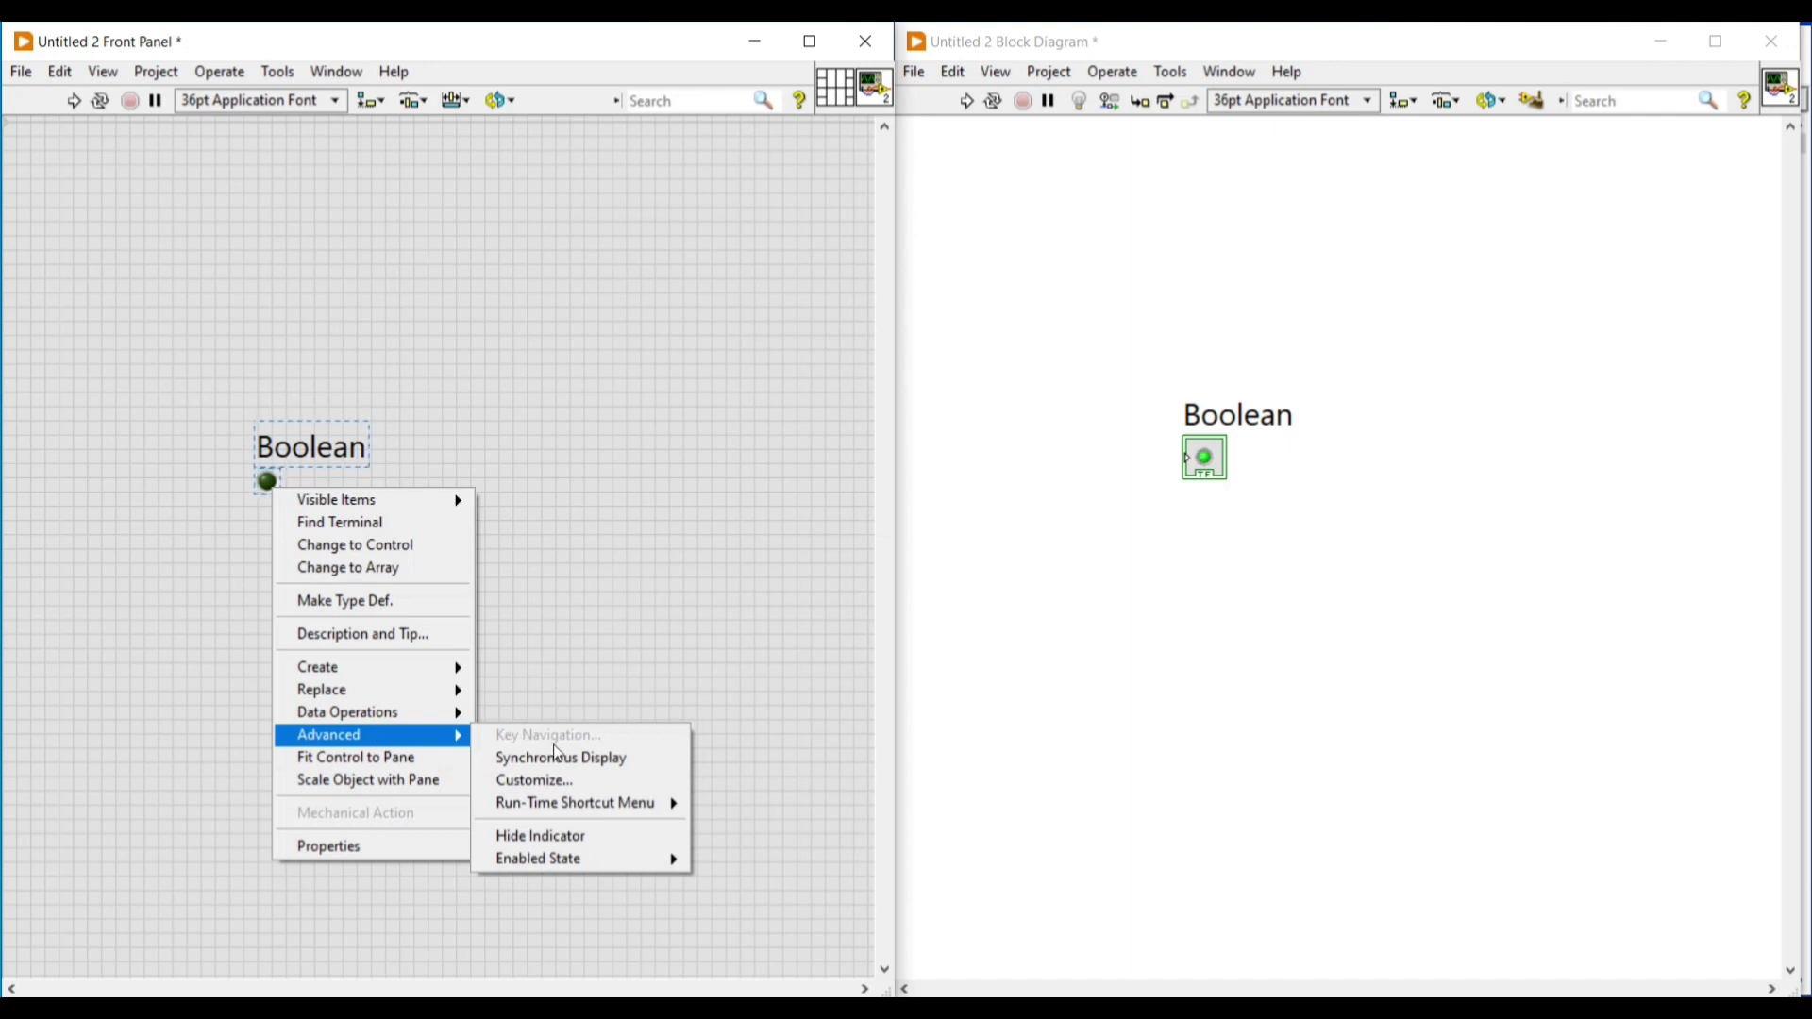
pyautogui.click(566, 780)
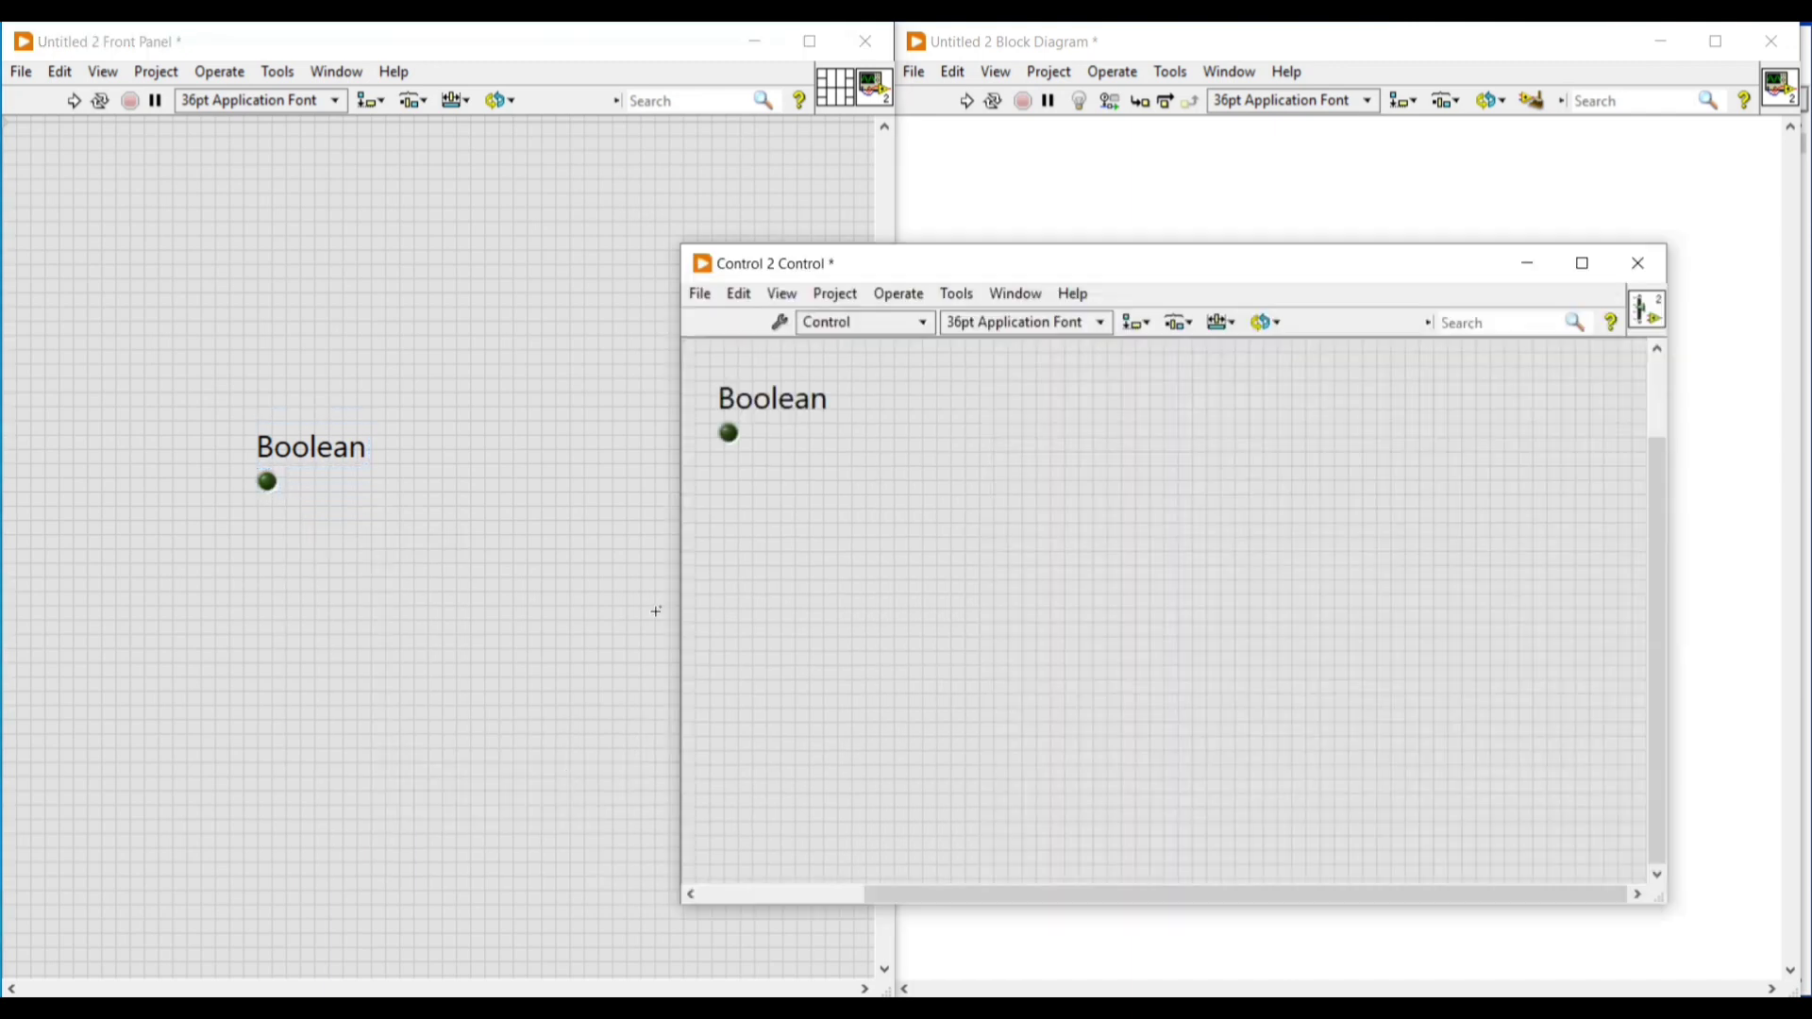
# Add the Selector switch 2 (up) and (right) images to the Control Editor canvas.
pyautogui.moveTo(821, 282); pyautogui.dragTo(551, 193)
pyautogui.hotkey('alt', 'Tab')
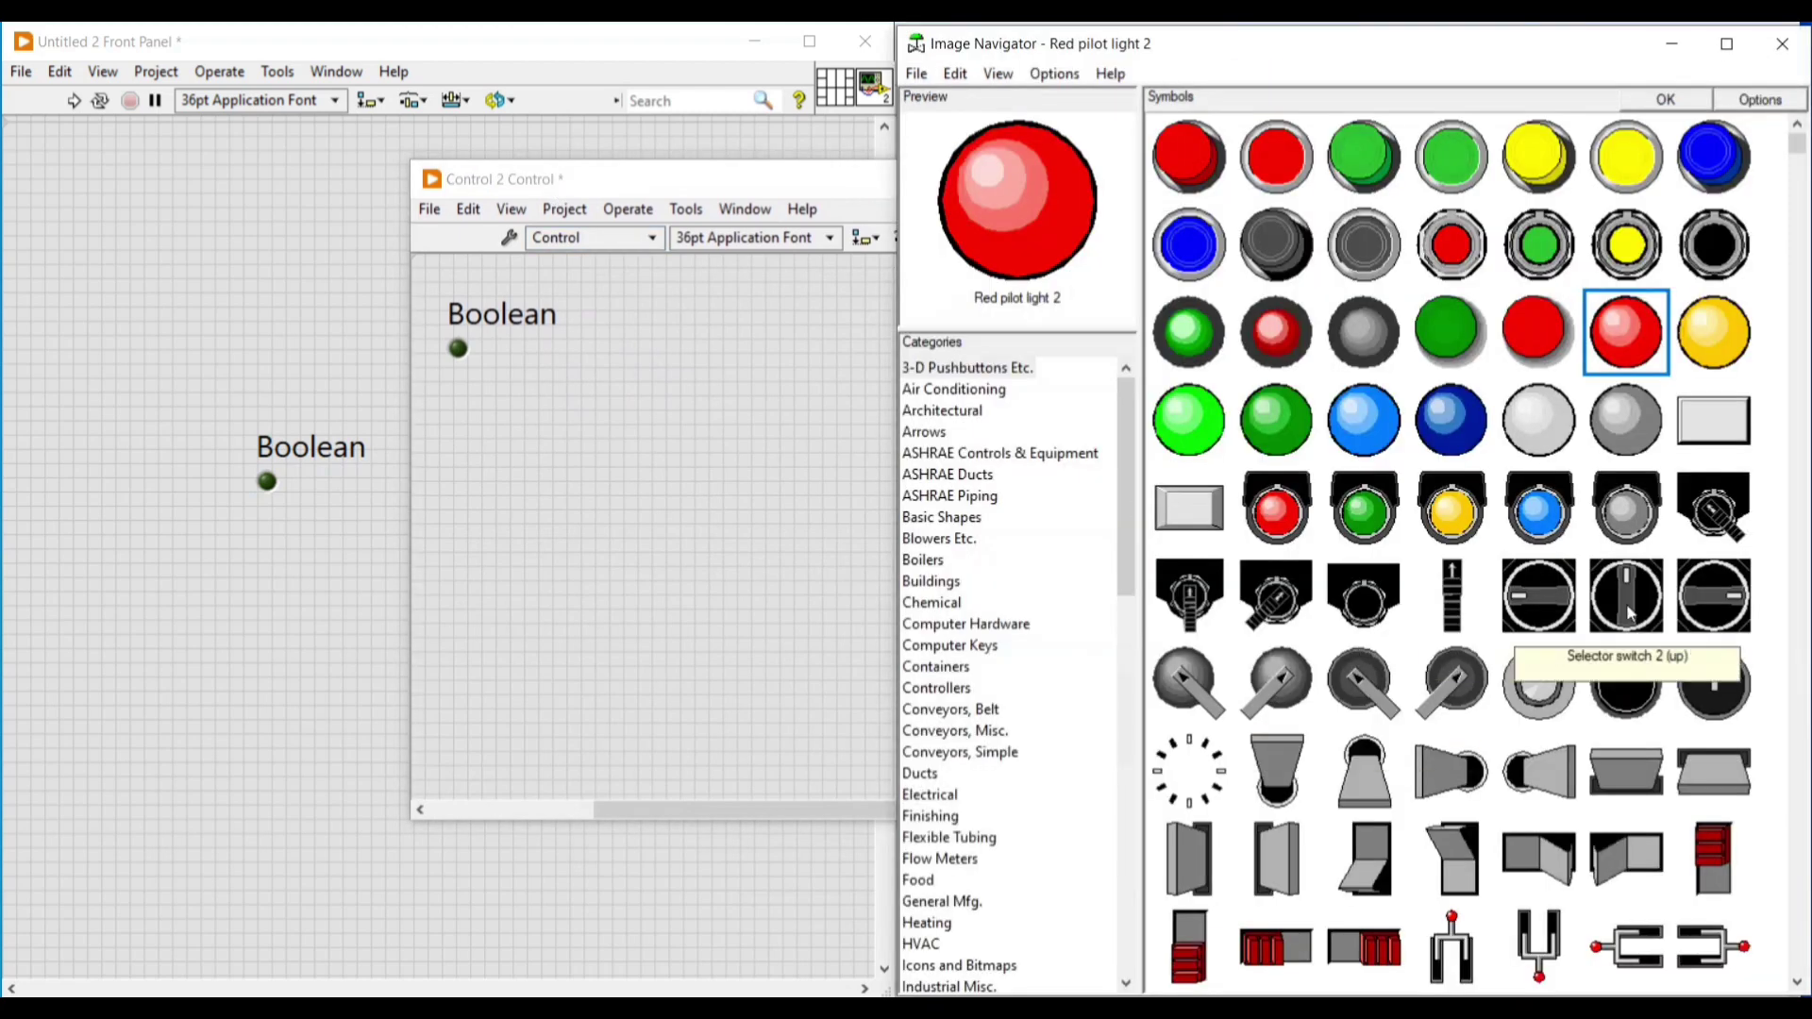
pyautogui.click(1629, 613)
pyautogui.moveTo(1629, 613); pyautogui.dragTo(623, 600)
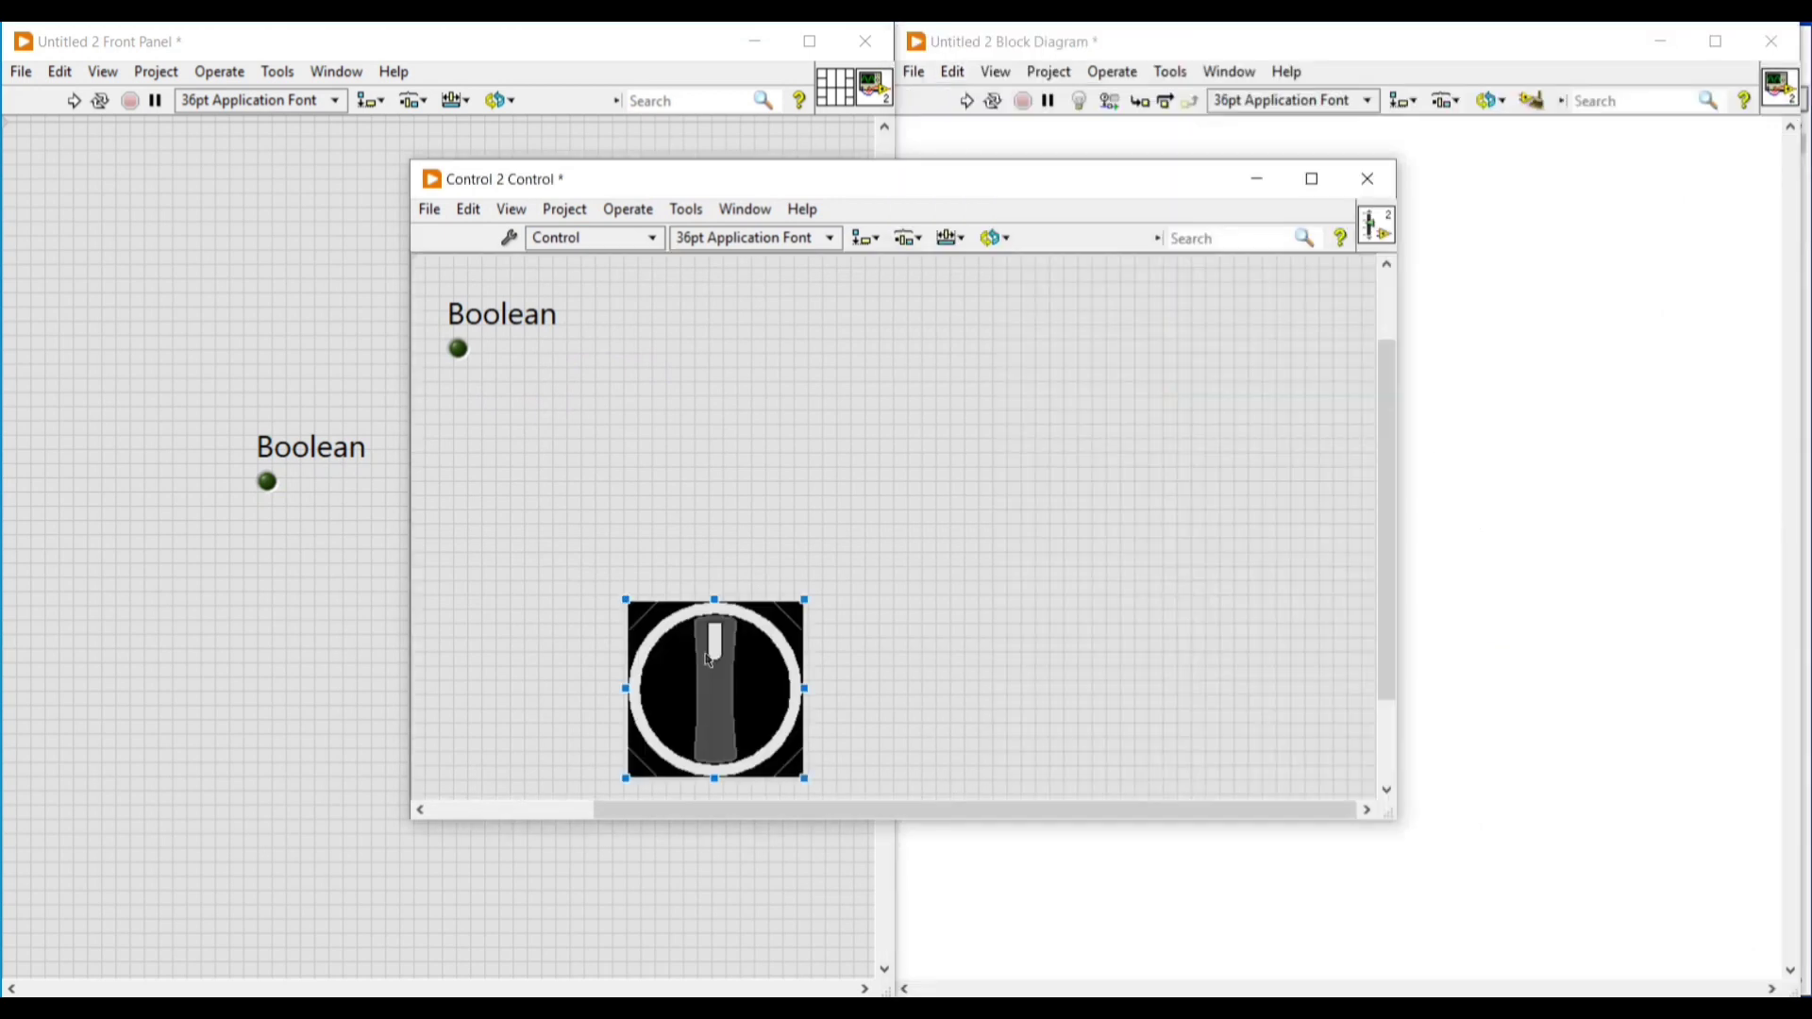
pyautogui.moveTo(732, 682); pyautogui.dragTo(633, 603)
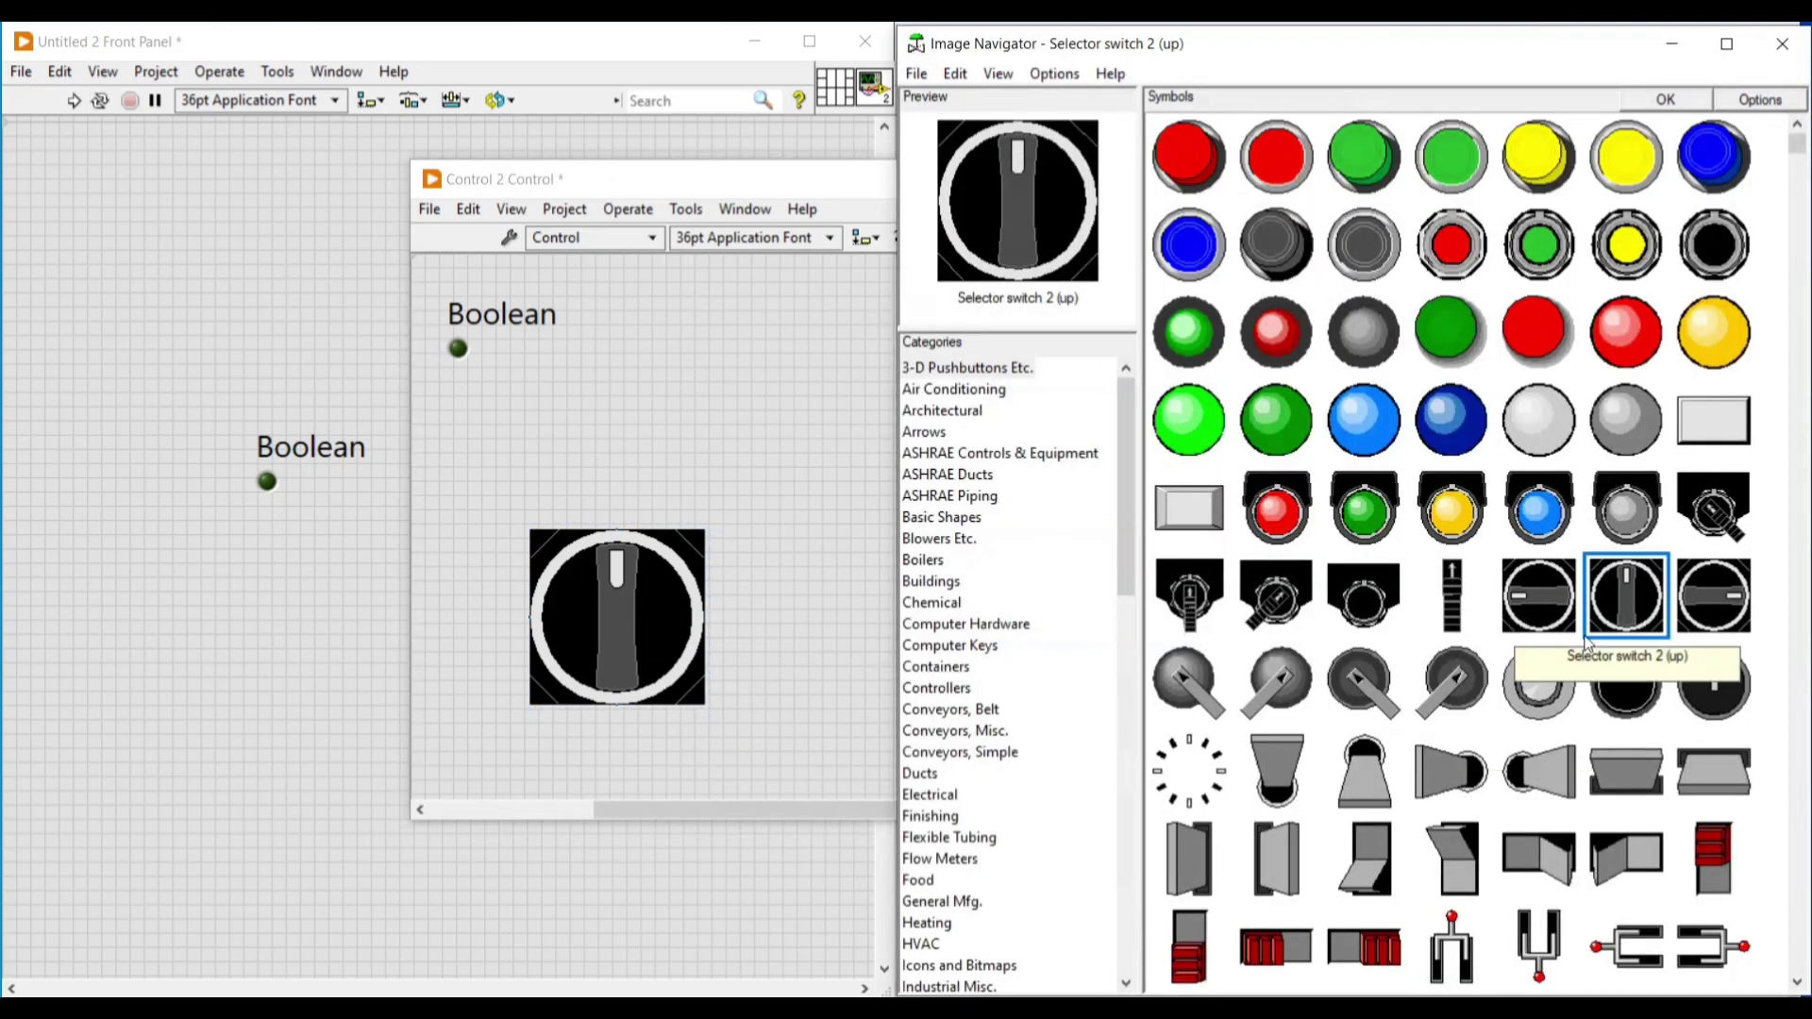
pyautogui.click(1736, 611)
pyautogui.moveTo(1741, 613); pyautogui.dragTo(829, 586)
# Rename the control's label to SWITCH.
pyautogui.doubleClick(525, 308)
pyautogui.press('BackSpace')
pyautogui.write('SW')
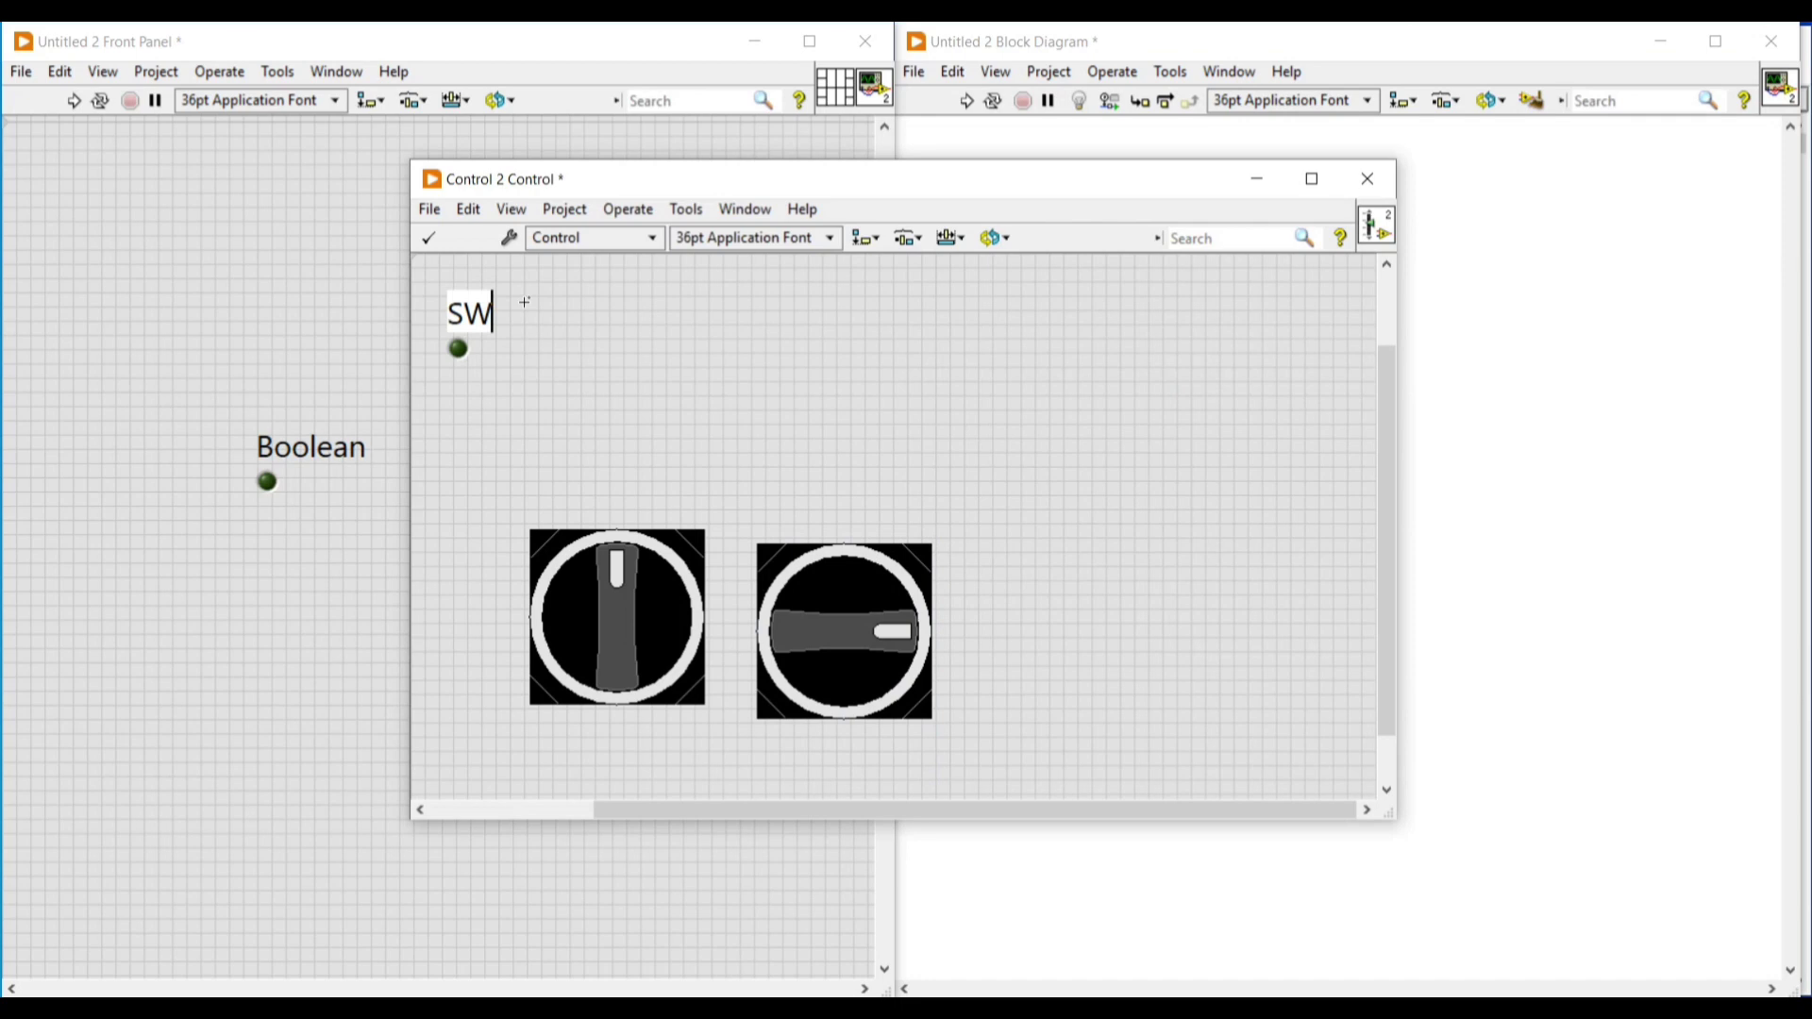
pyautogui.write('ITCH')
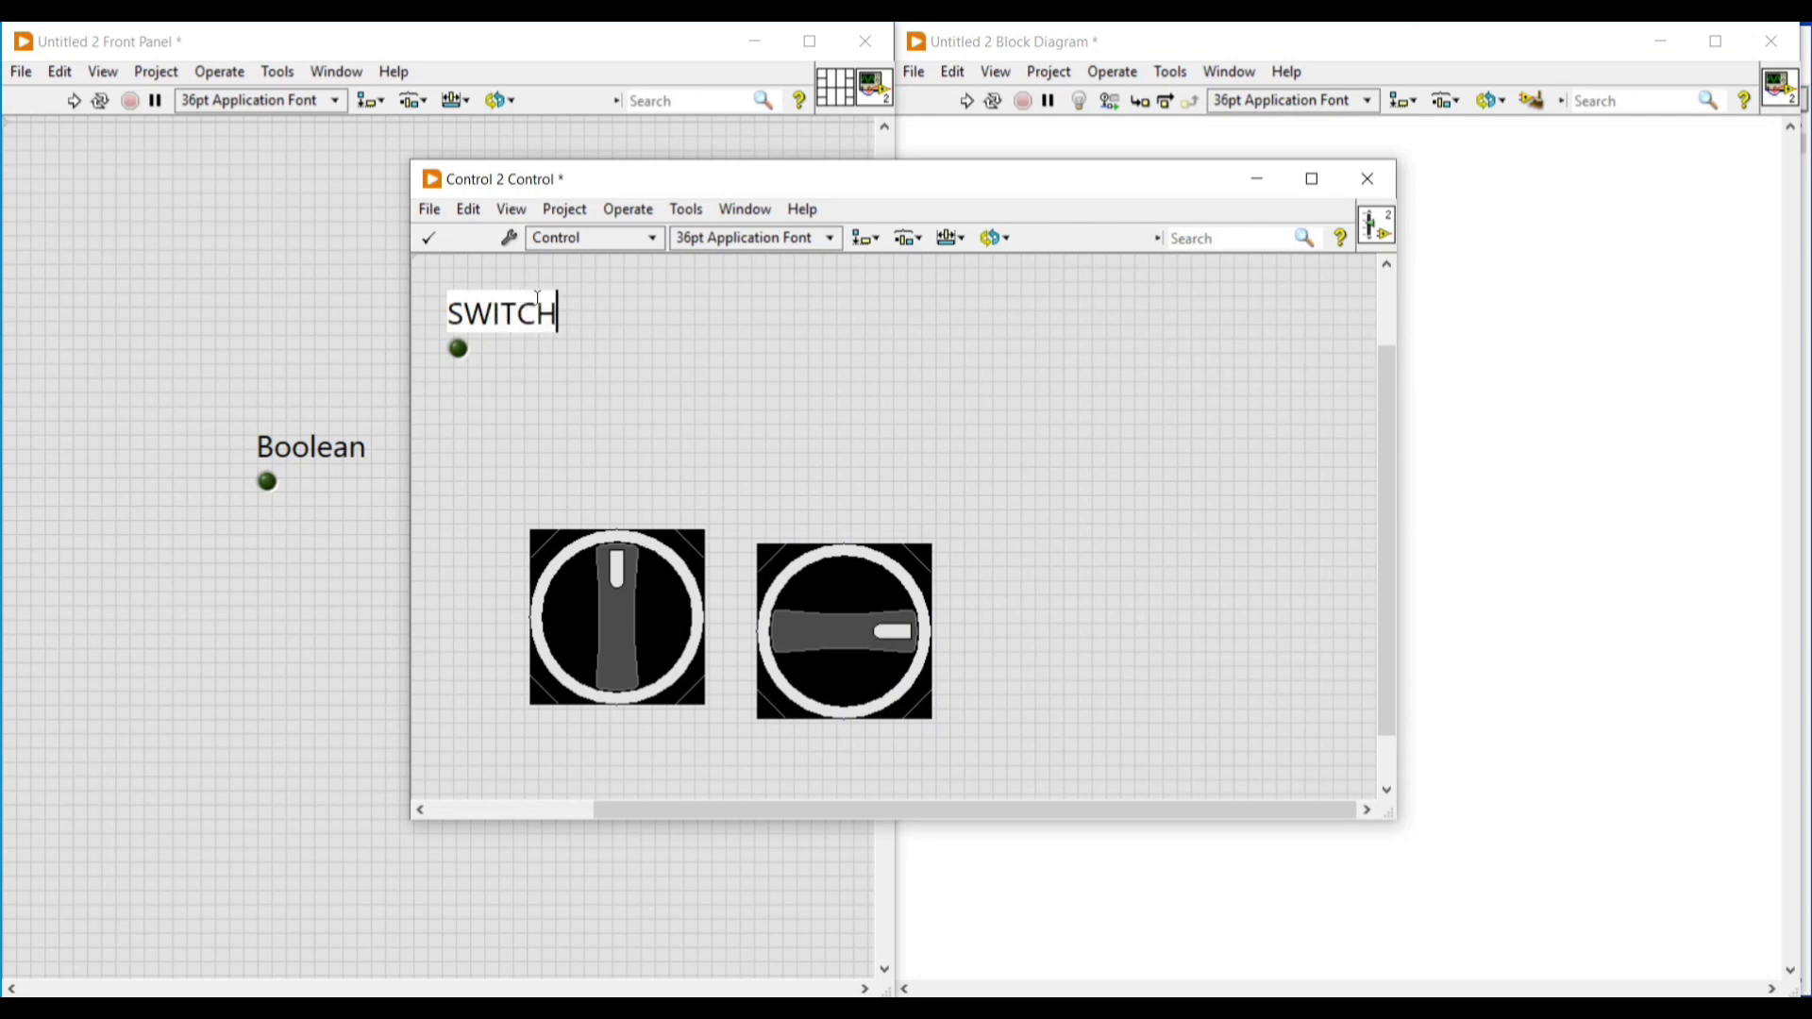
pyautogui.click(729, 313)
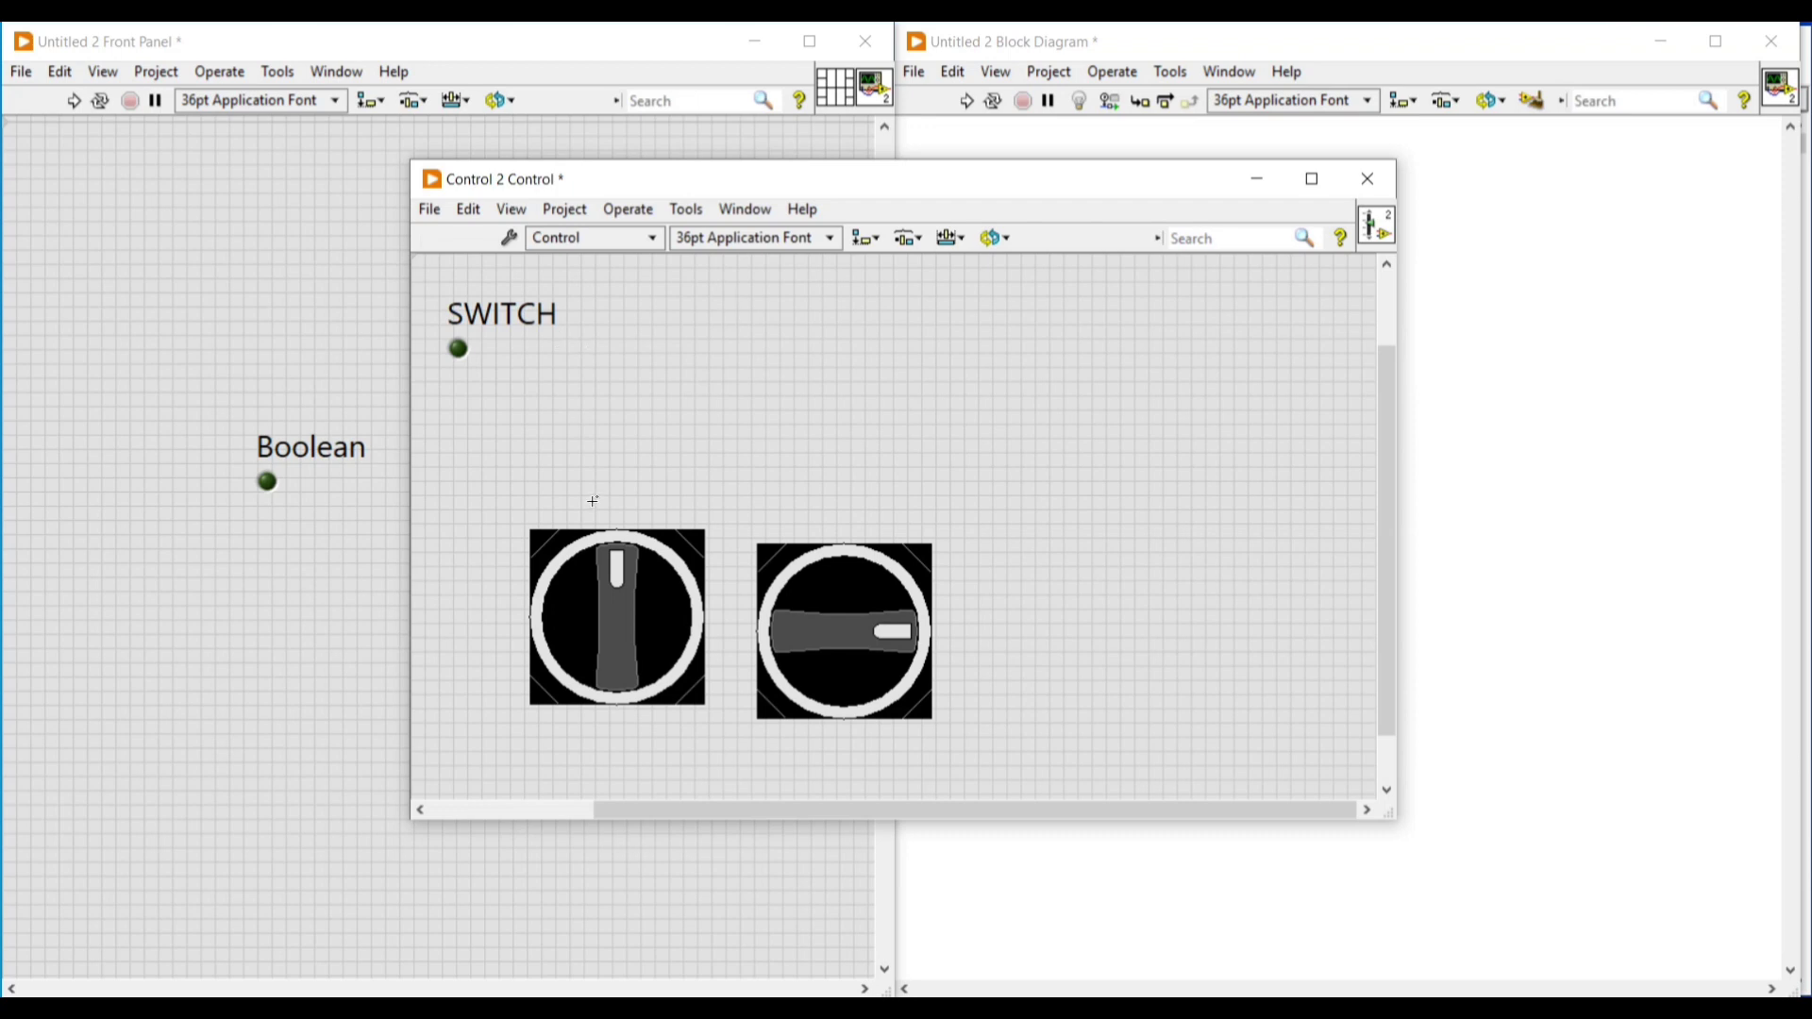
# In Customize Mode, copy the upright knob and import it as the LED's off-state picture.
pyautogui.click(630, 605)
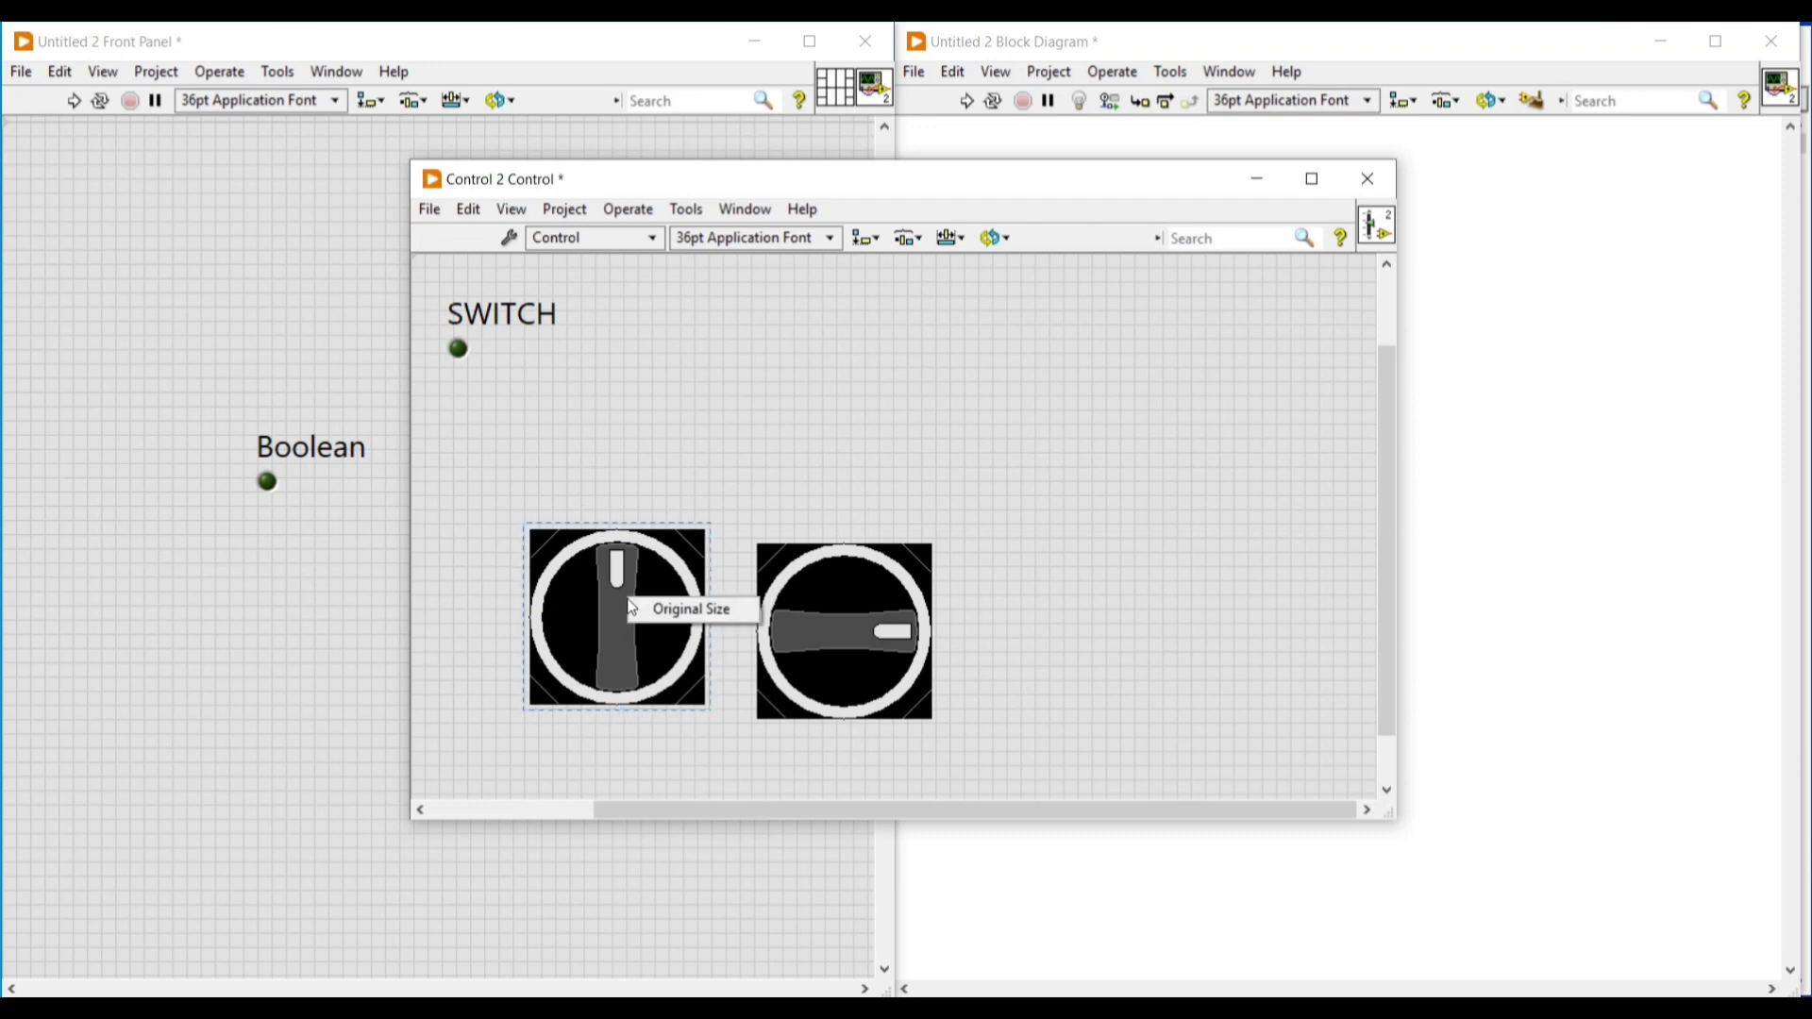
pyautogui.click(681, 443)
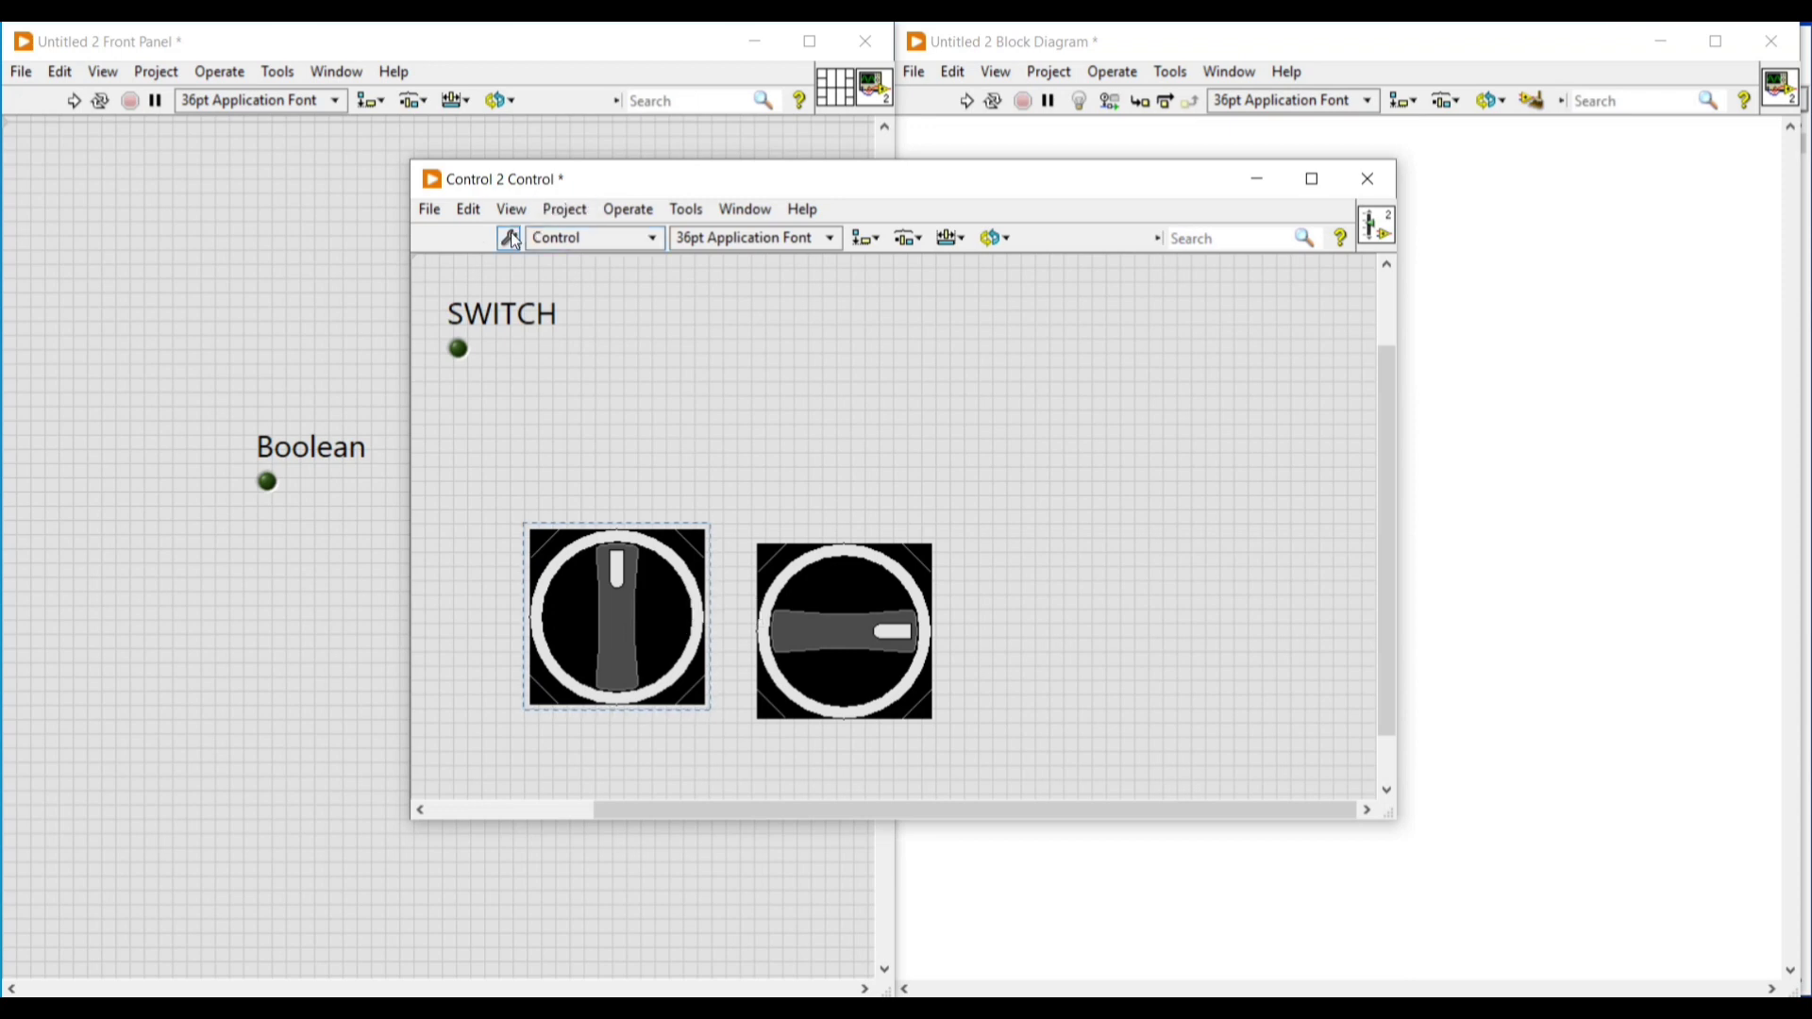
pyautogui.click(509, 238)
pyautogui.rightClick(631, 622)
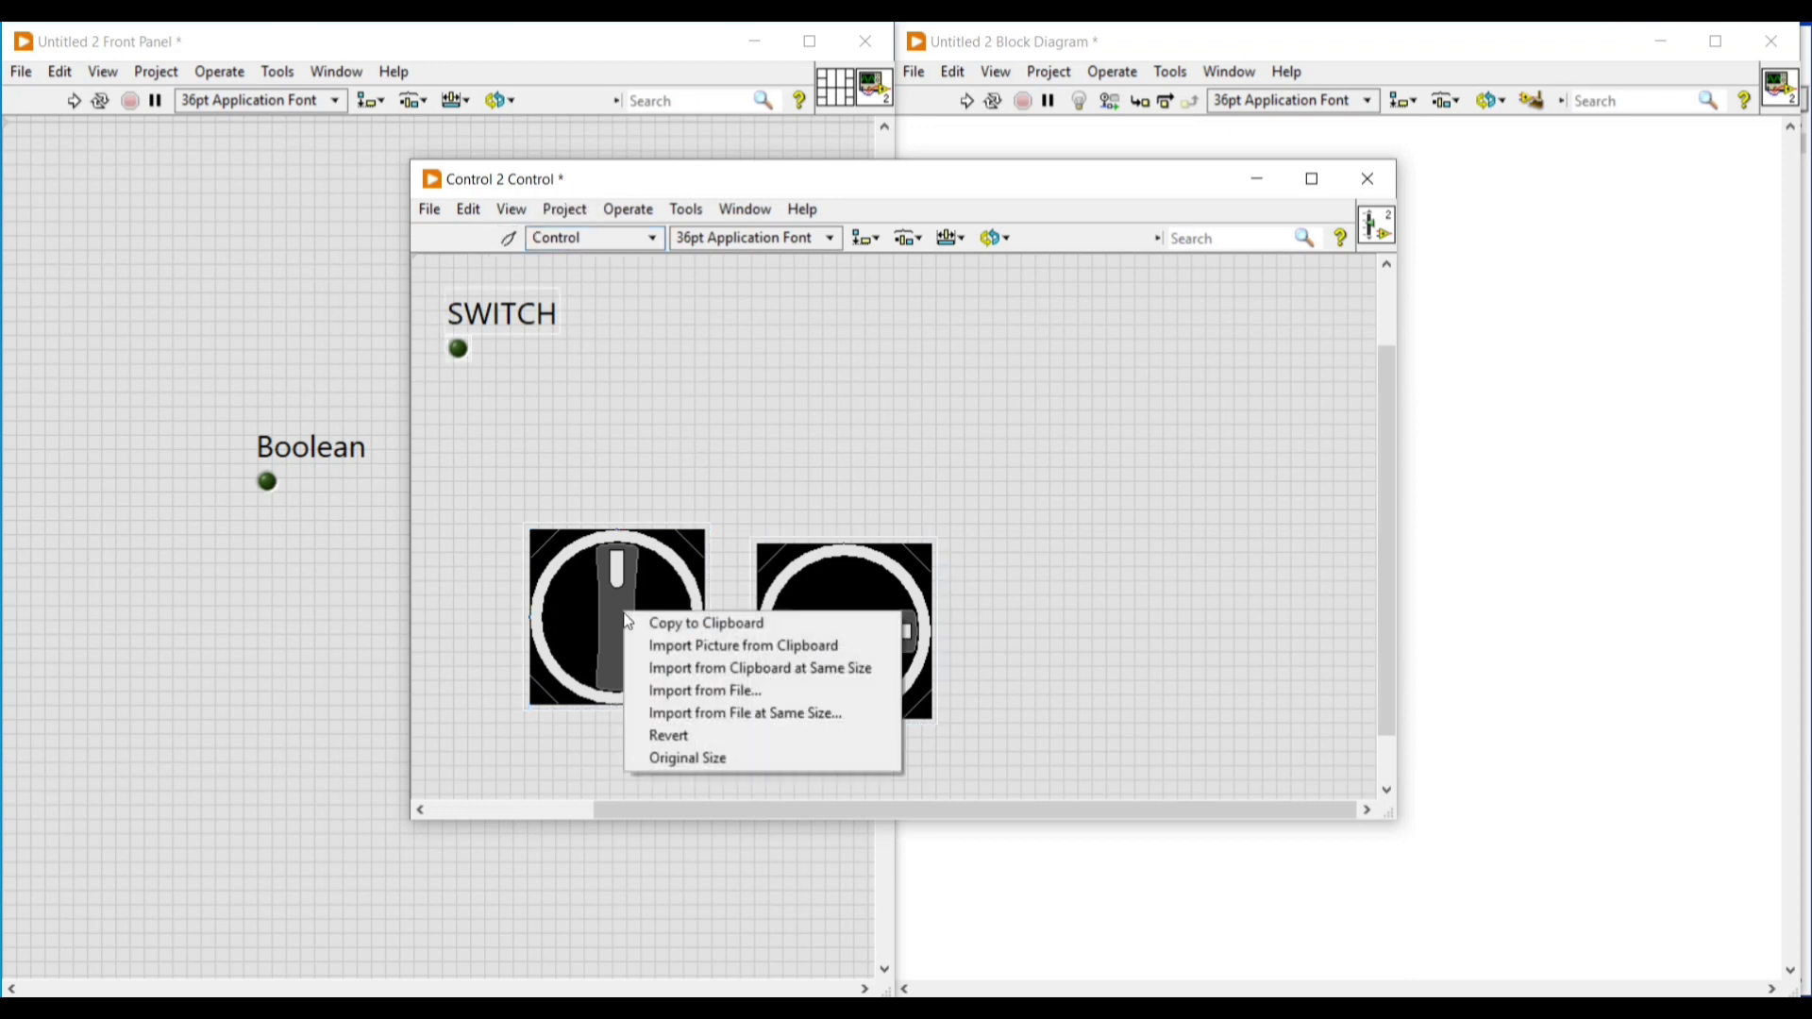
pyautogui.click(661, 622)
pyautogui.click(469, 353)
pyautogui.rightClick(462, 357)
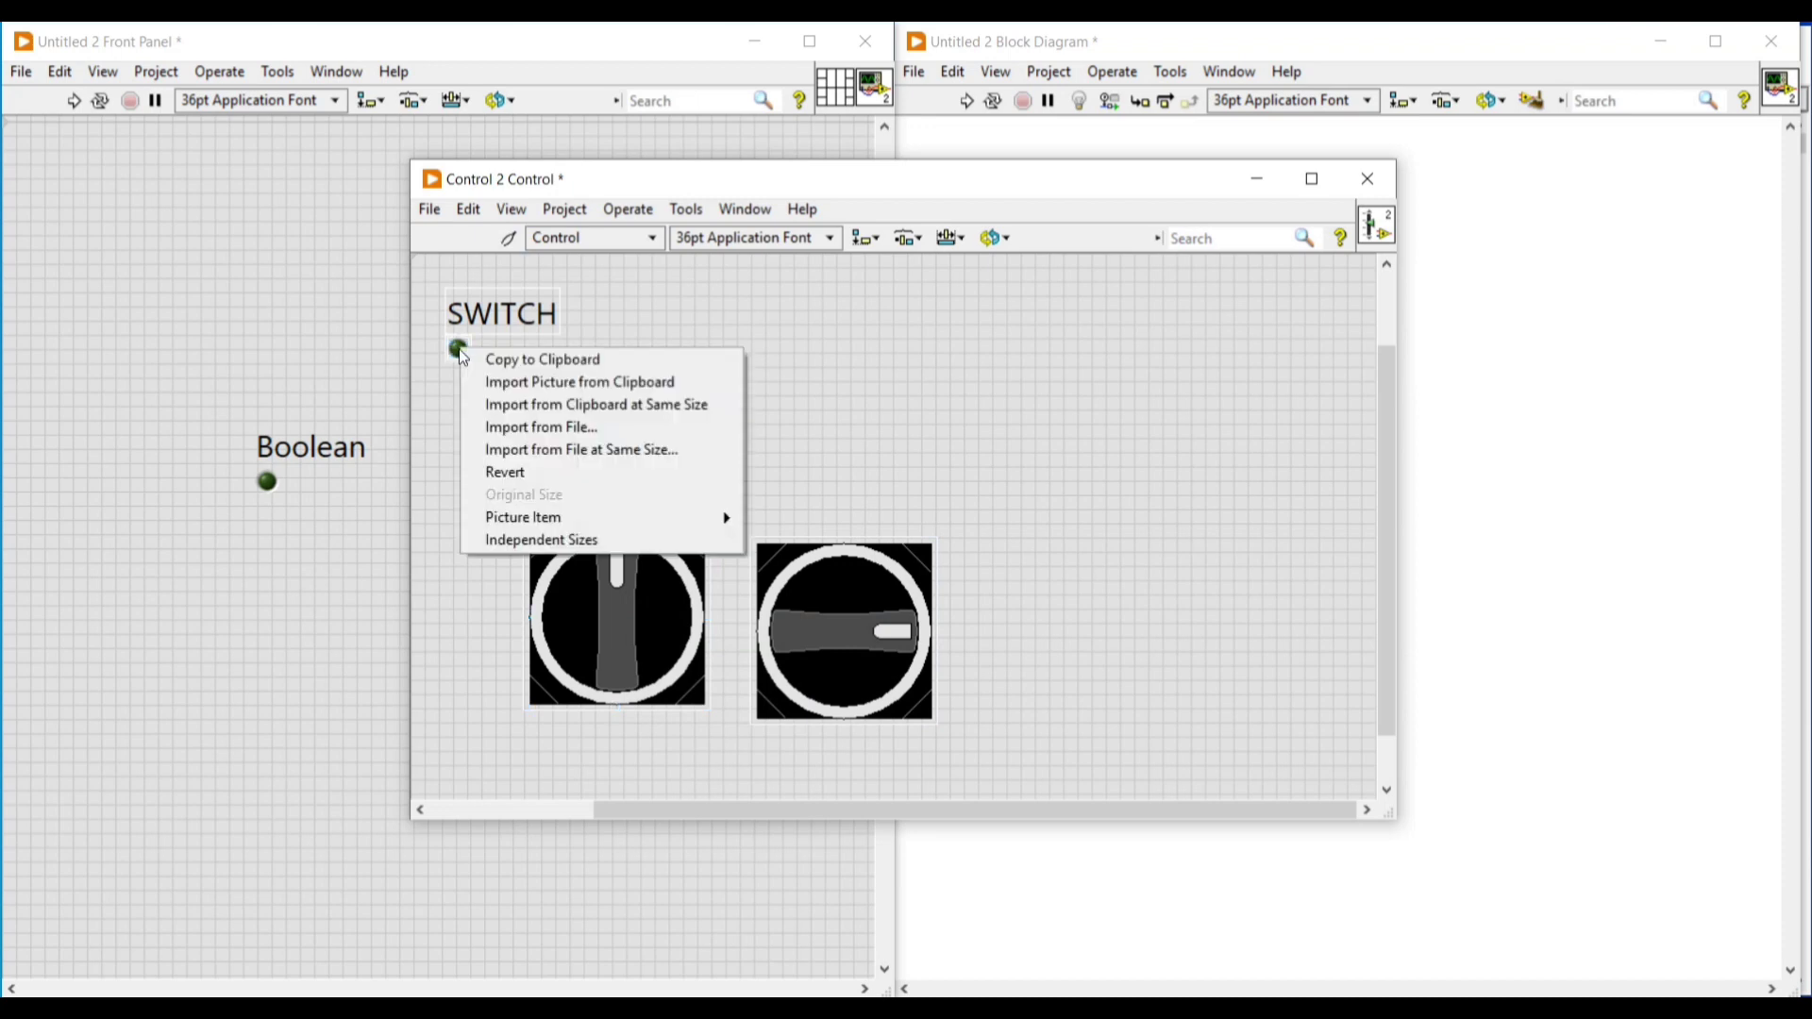
pyautogui.click(525, 382)
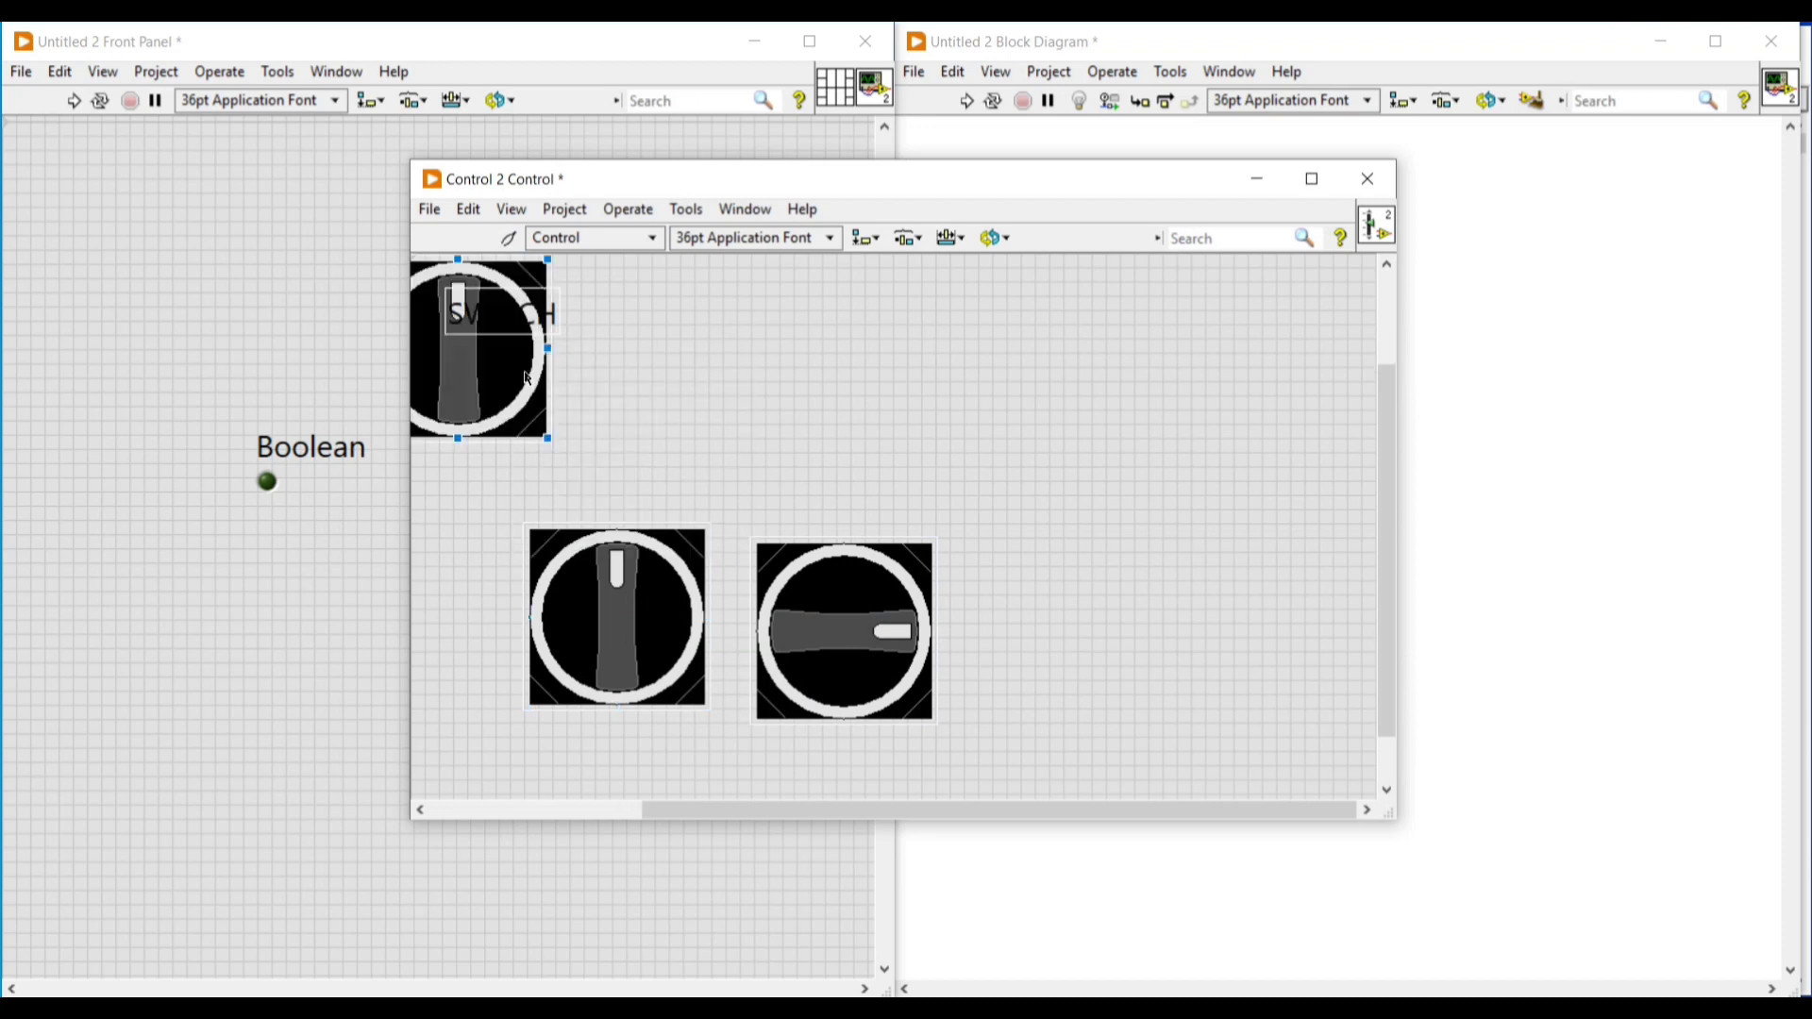
pyautogui.moveTo(524, 386); pyautogui.dragTo(602, 479)
# Return to Edit Mode and toggle the SWITCH to show its green on state.
pyautogui.click(682, 431)
pyautogui.click(785, 577)
pyautogui.click(554, 366)
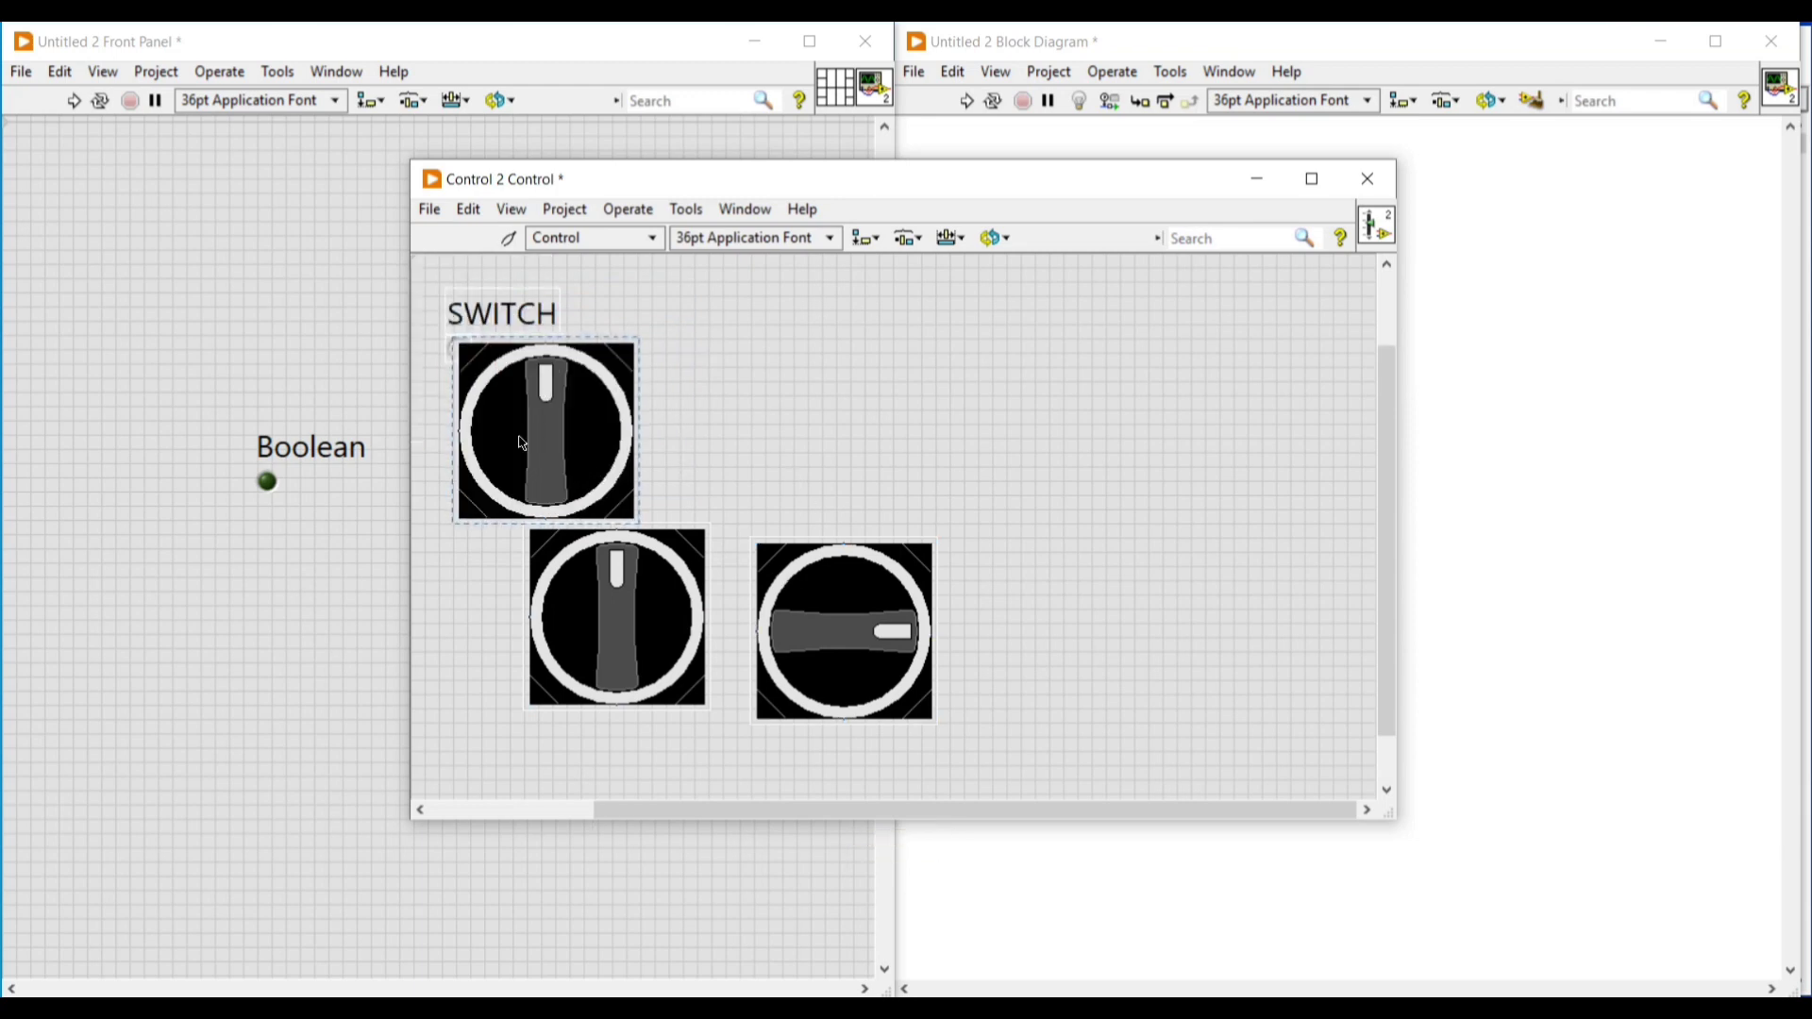
pyautogui.click(509, 238)
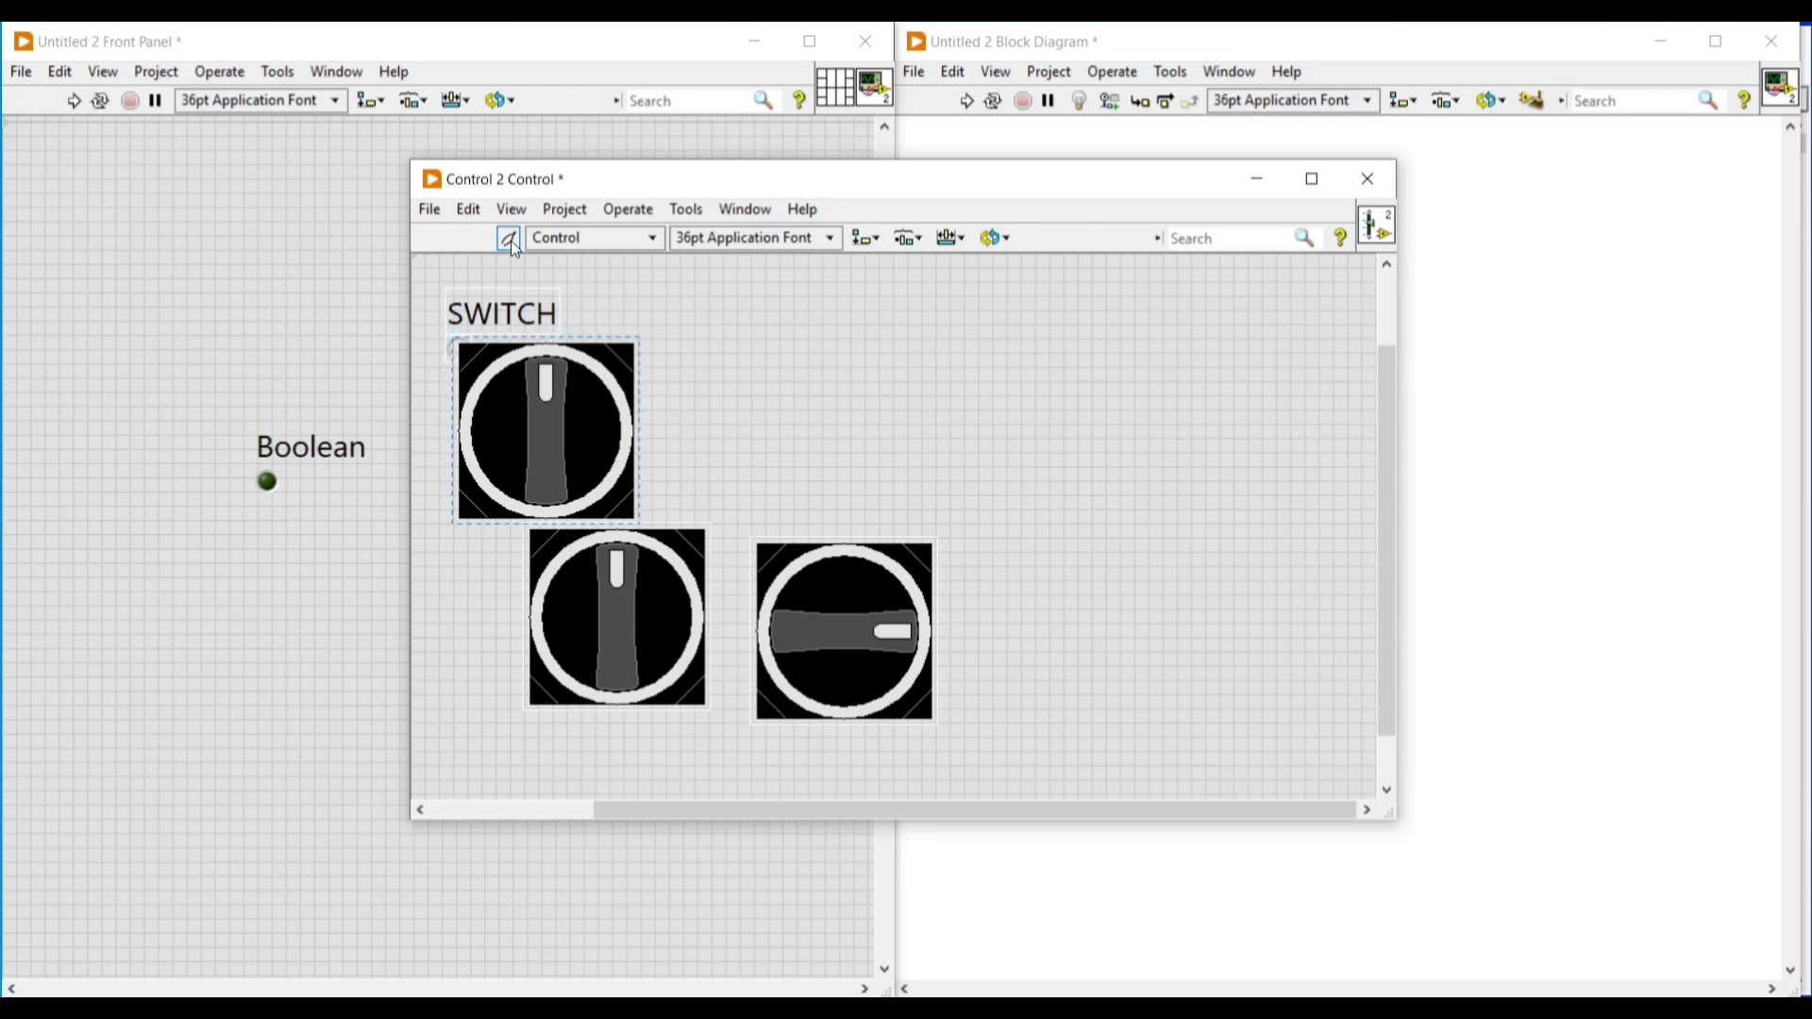
pyautogui.click(579, 405)
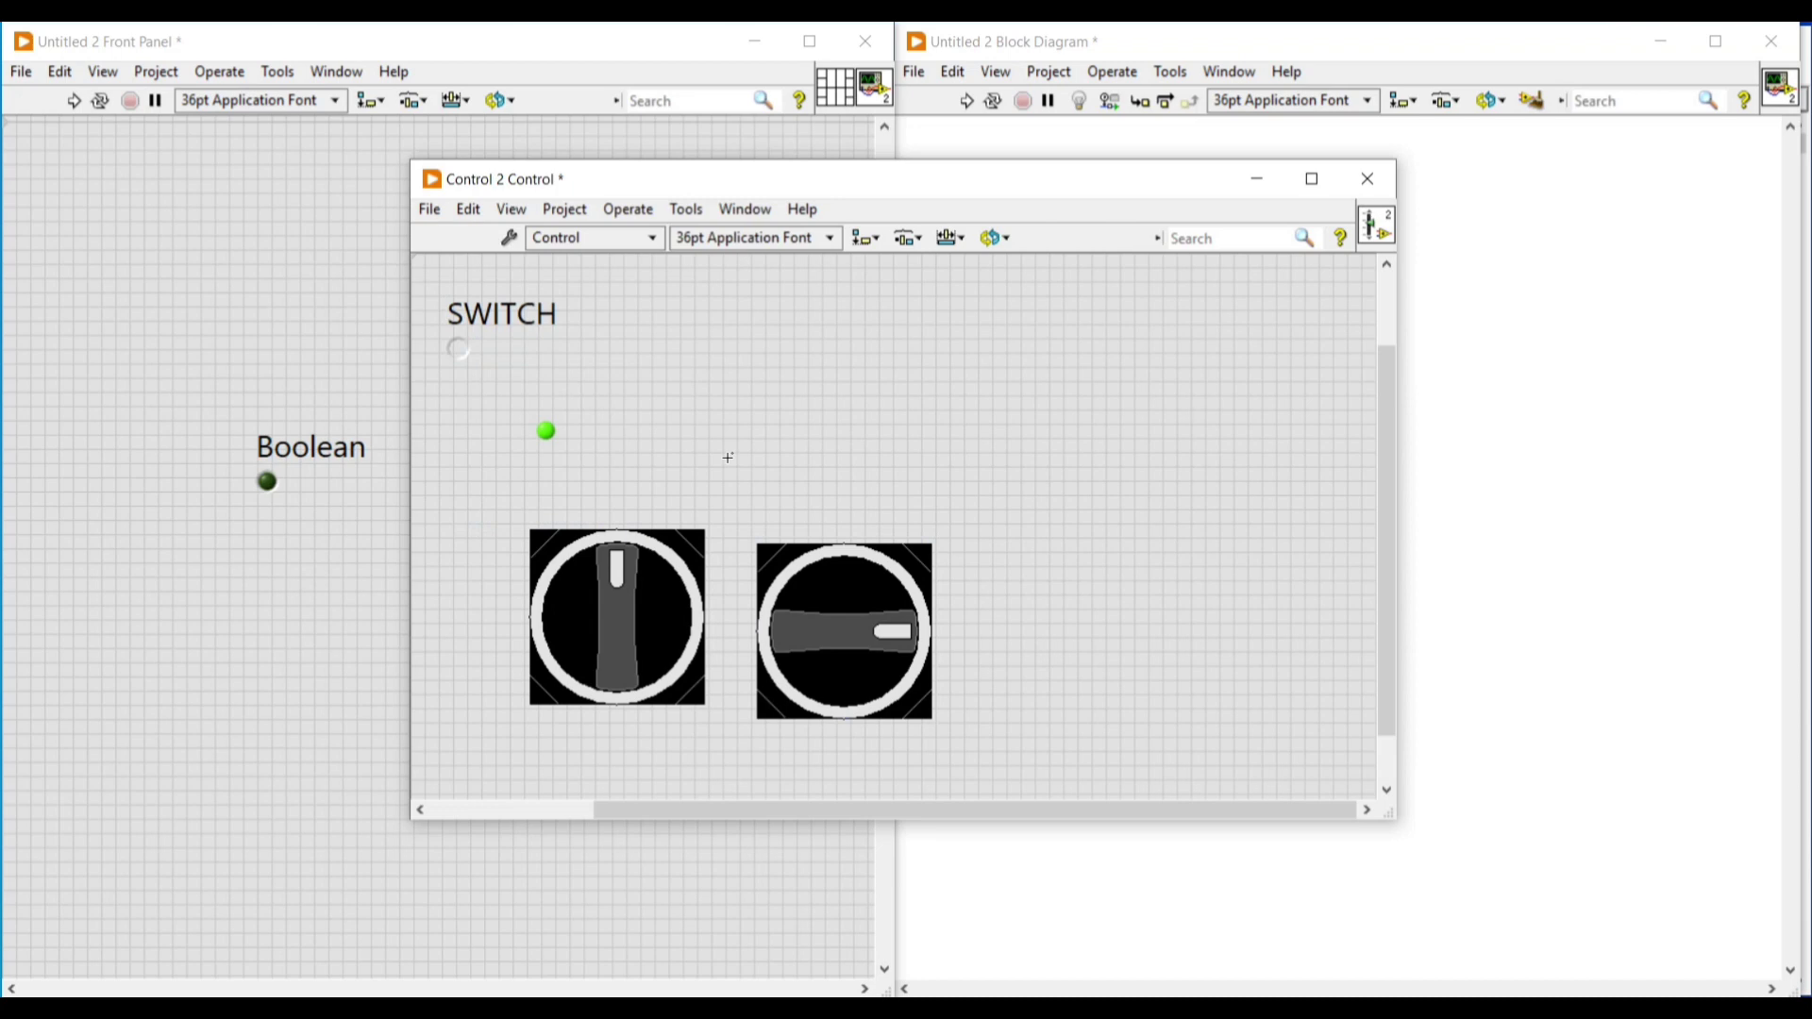
# Copy the right-pointing knob picture to the clipboard in Customize Mode.
pyautogui.click(829, 589)
pyautogui.rightClick(838, 632)
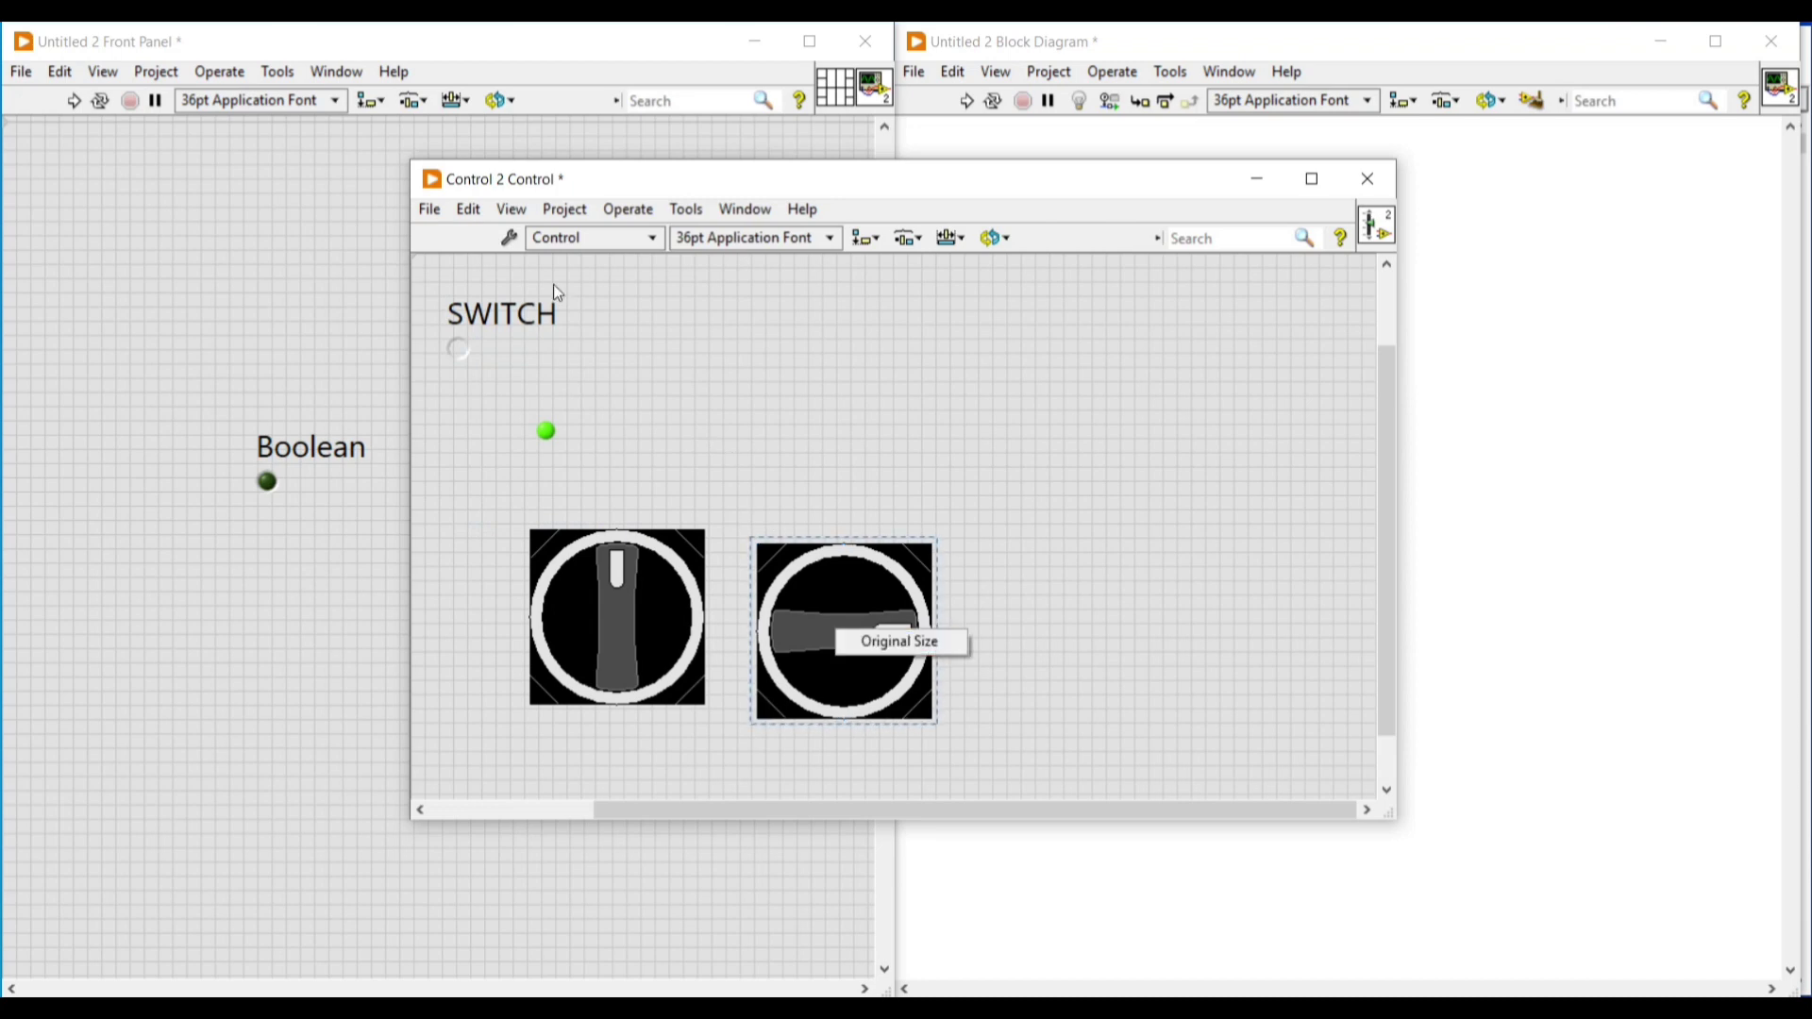
pyautogui.click(513, 238)
pyautogui.click(513, 238)
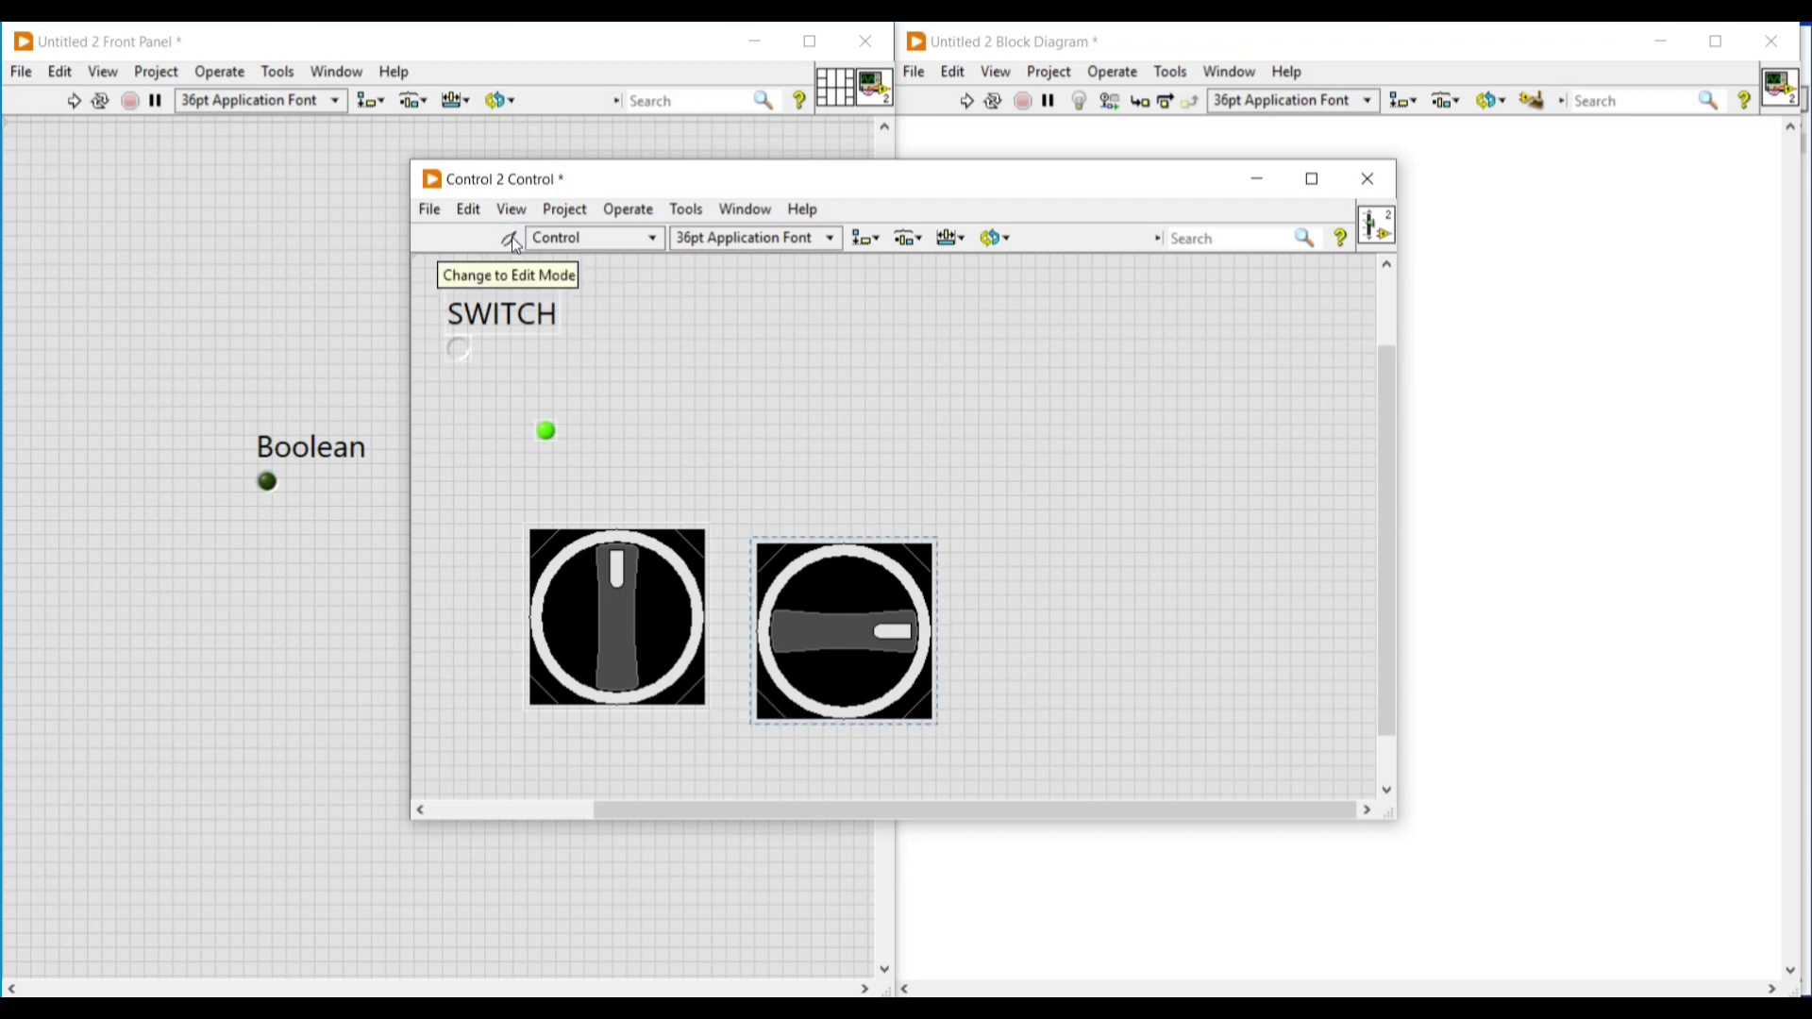
pyautogui.rightClick(831, 620)
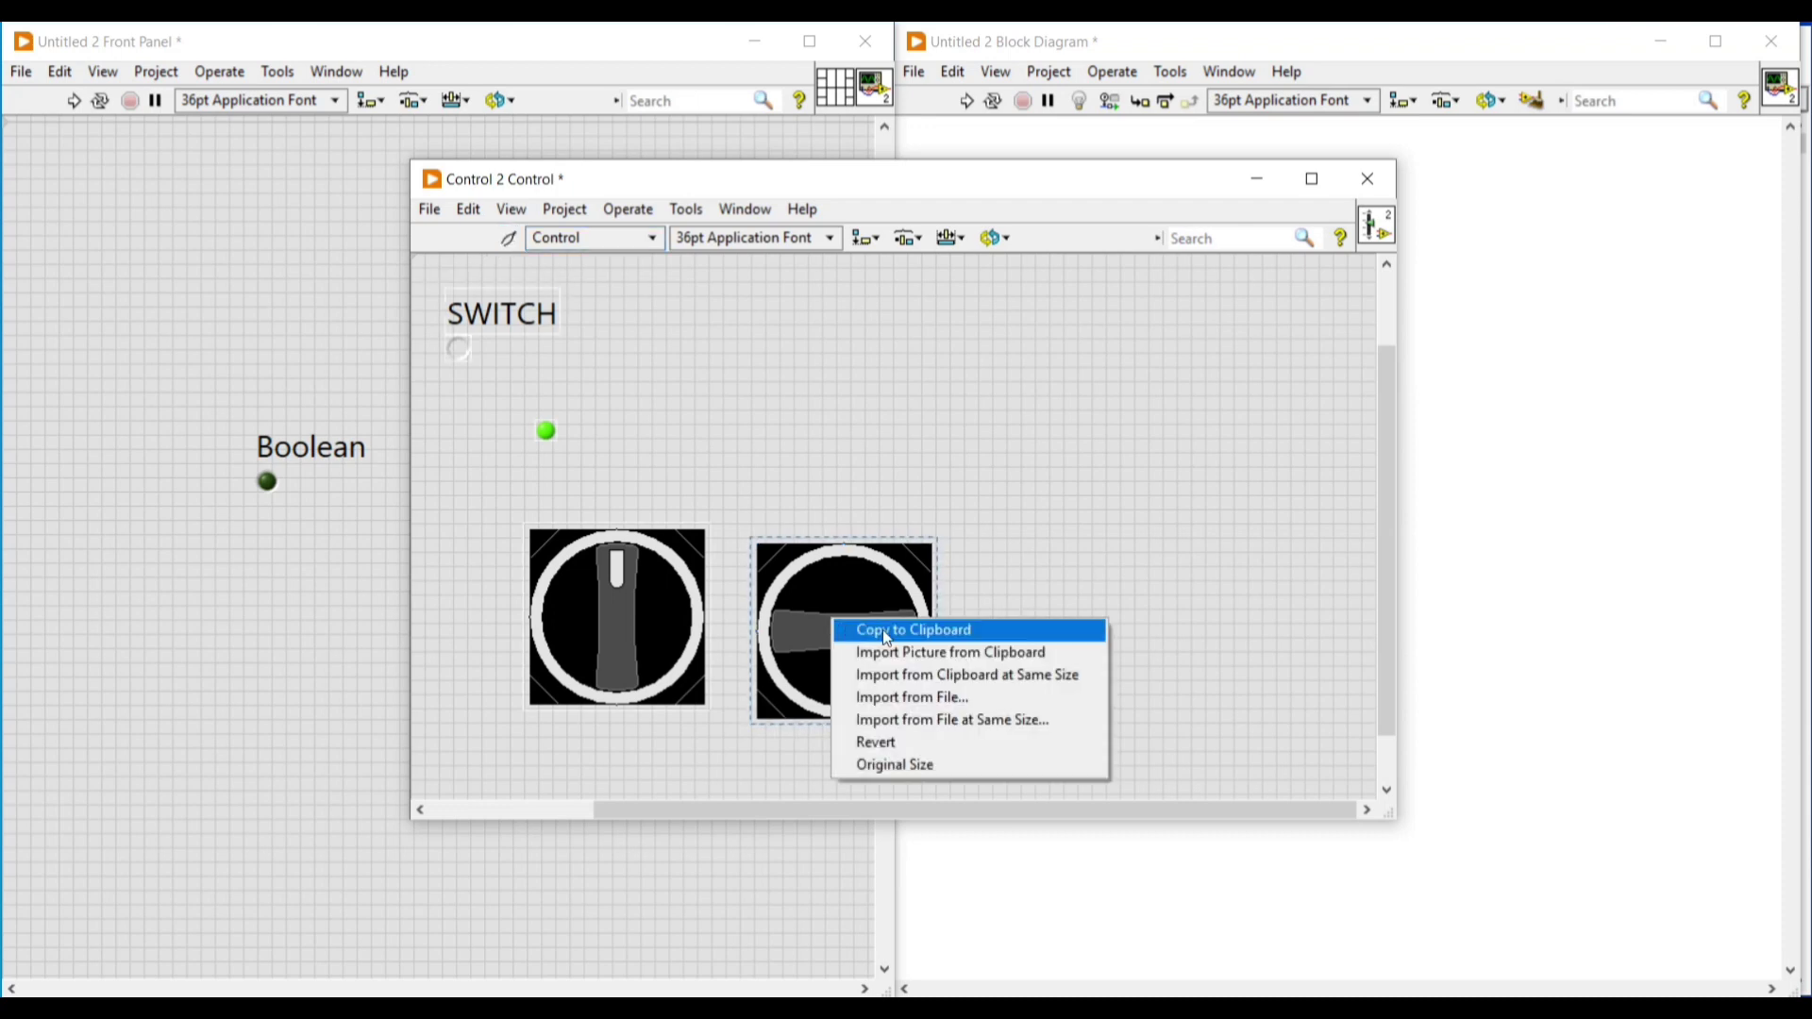
pyautogui.click(884, 630)
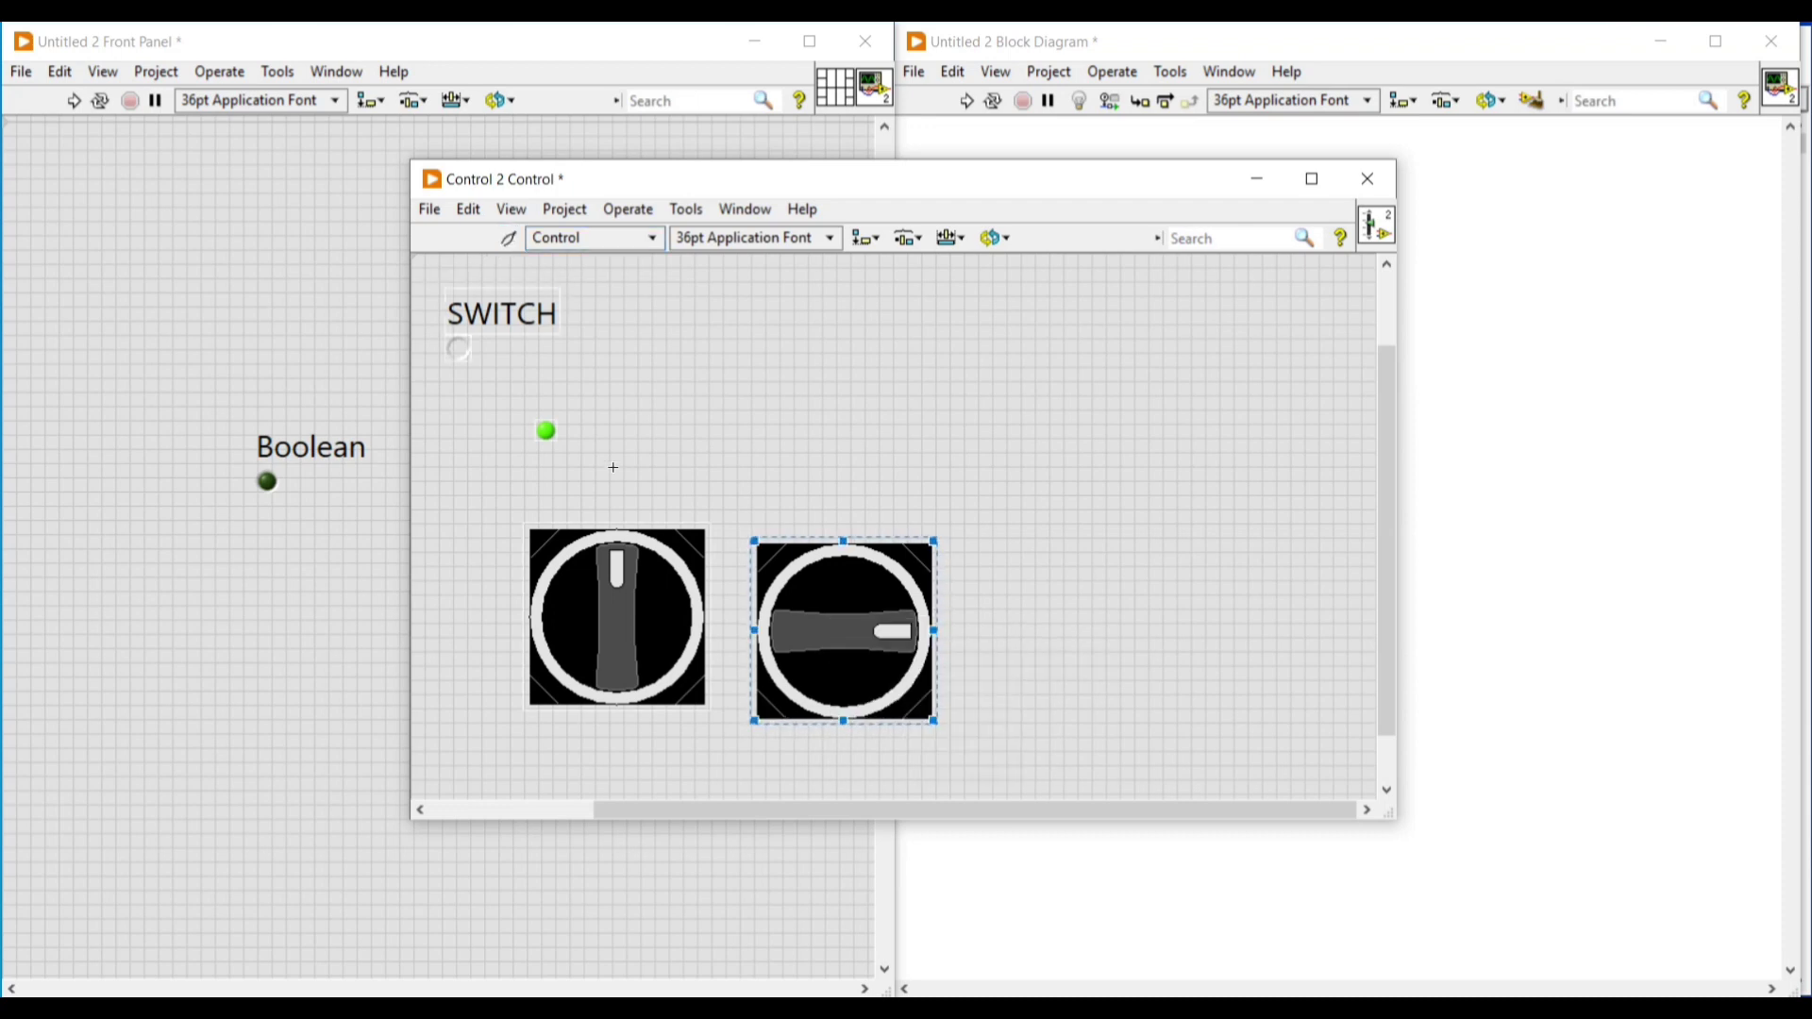
# Import the copied knob in place of the green light, then select both spare knob pictures.
pyautogui.click(551, 438)
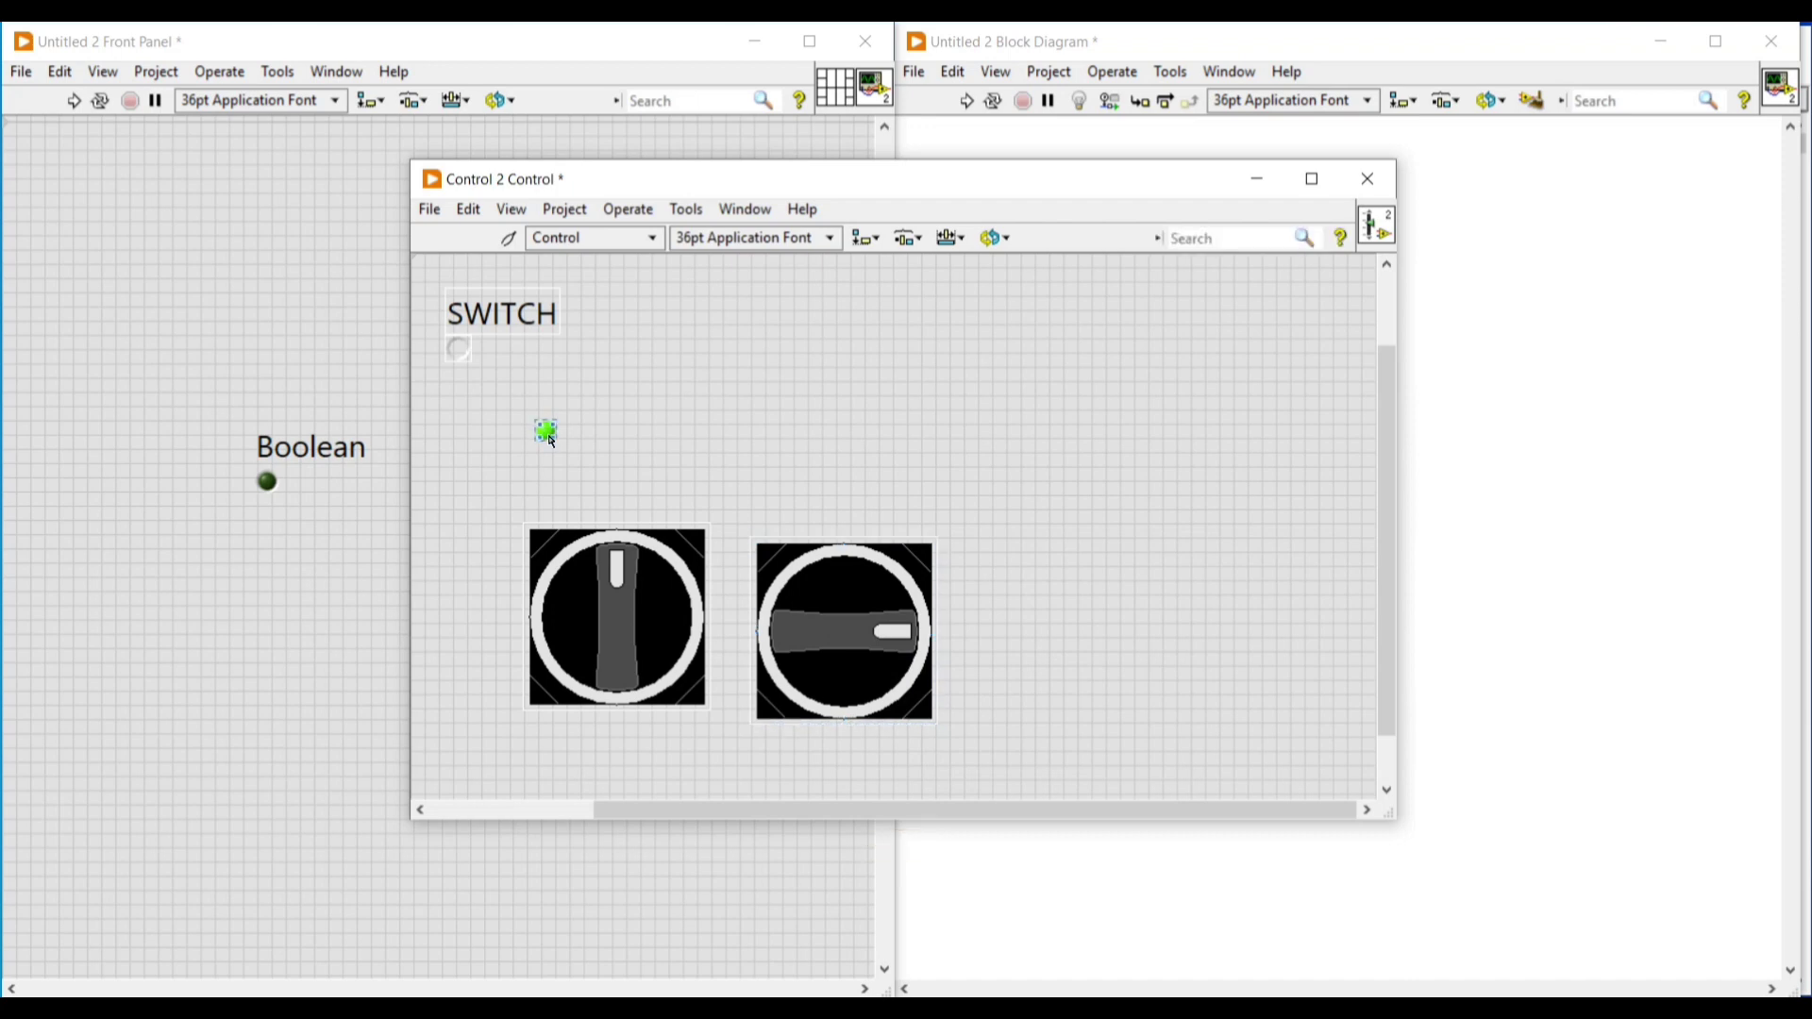
pyautogui.rightClick(552, 441)
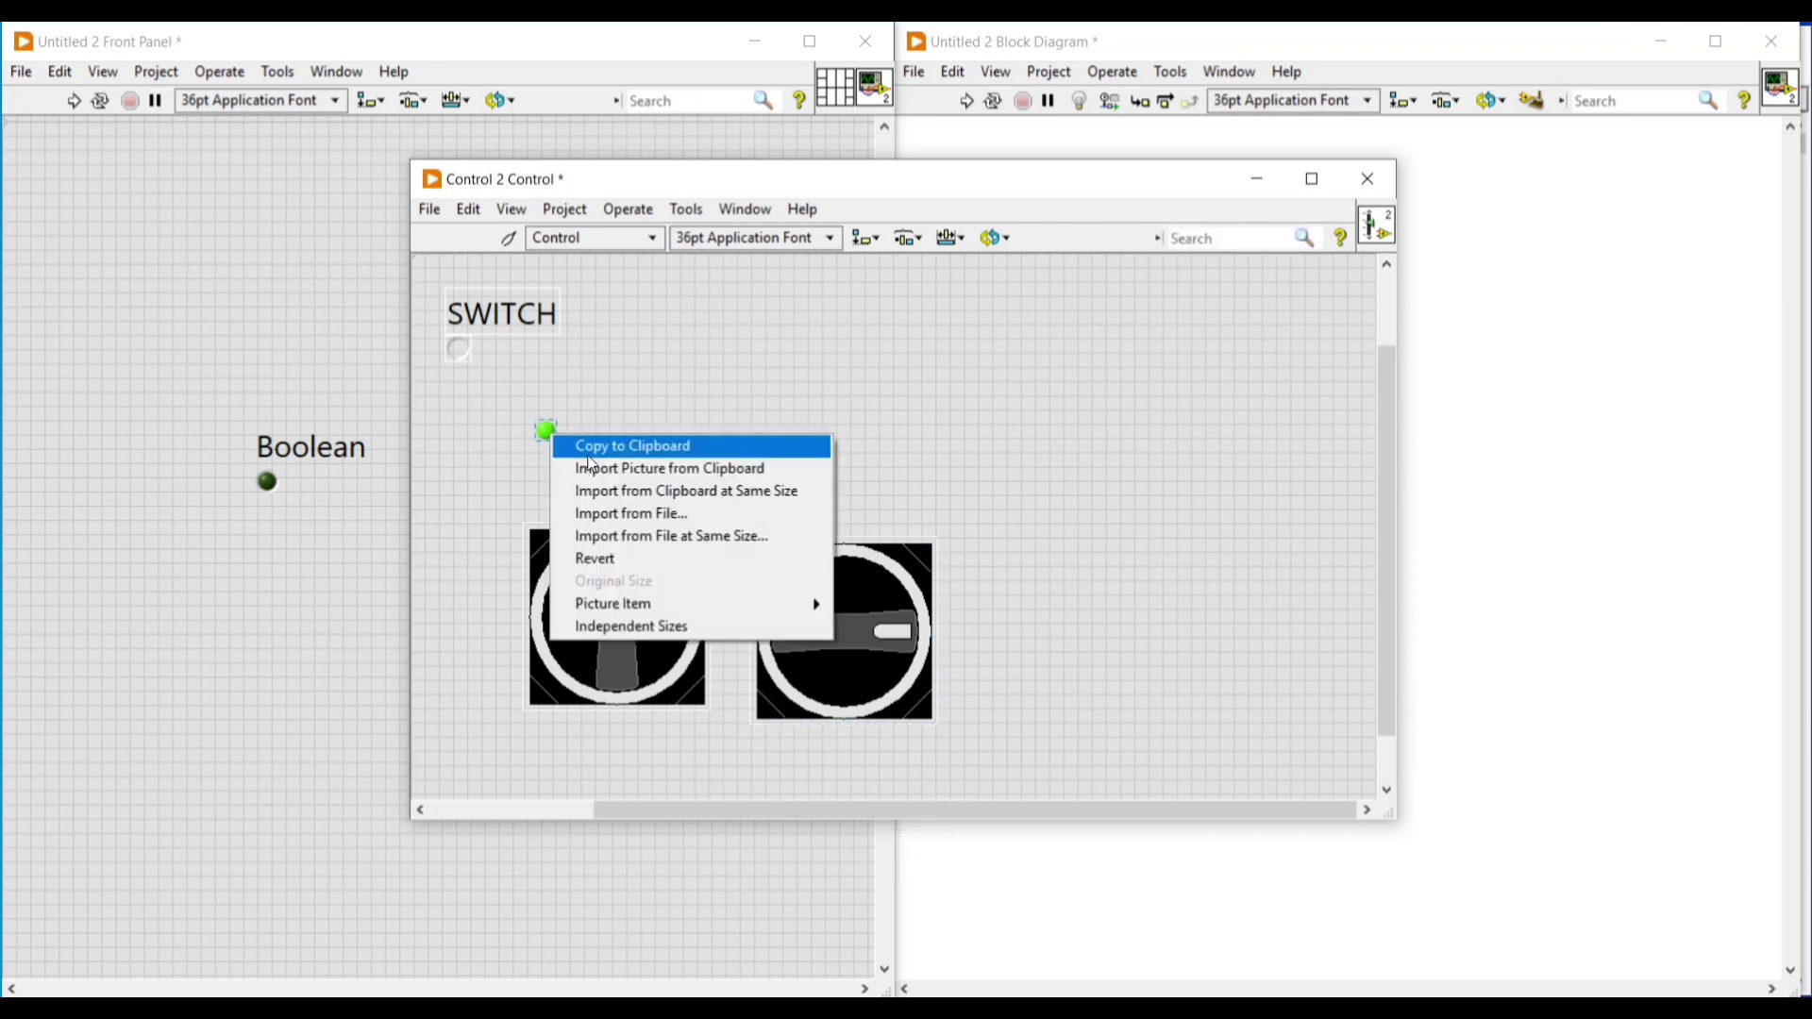
pyautogui.click(615, 468)
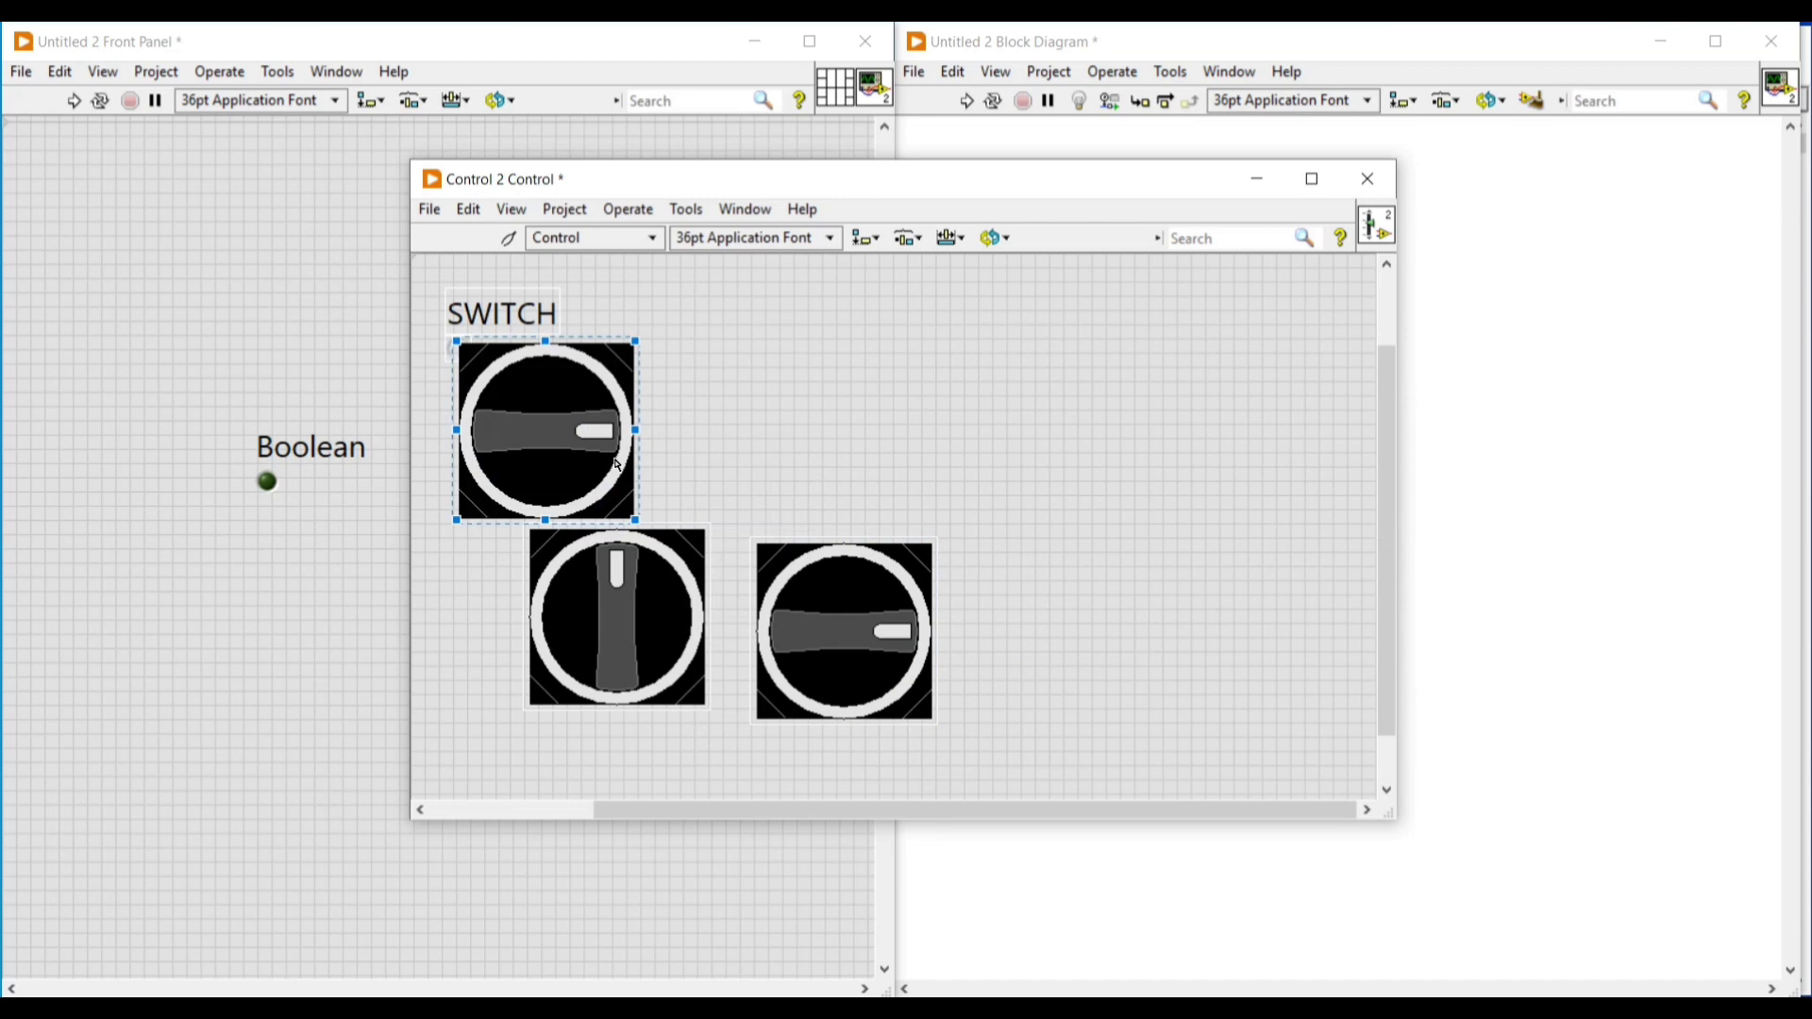
pyautogui.click(686, 365)
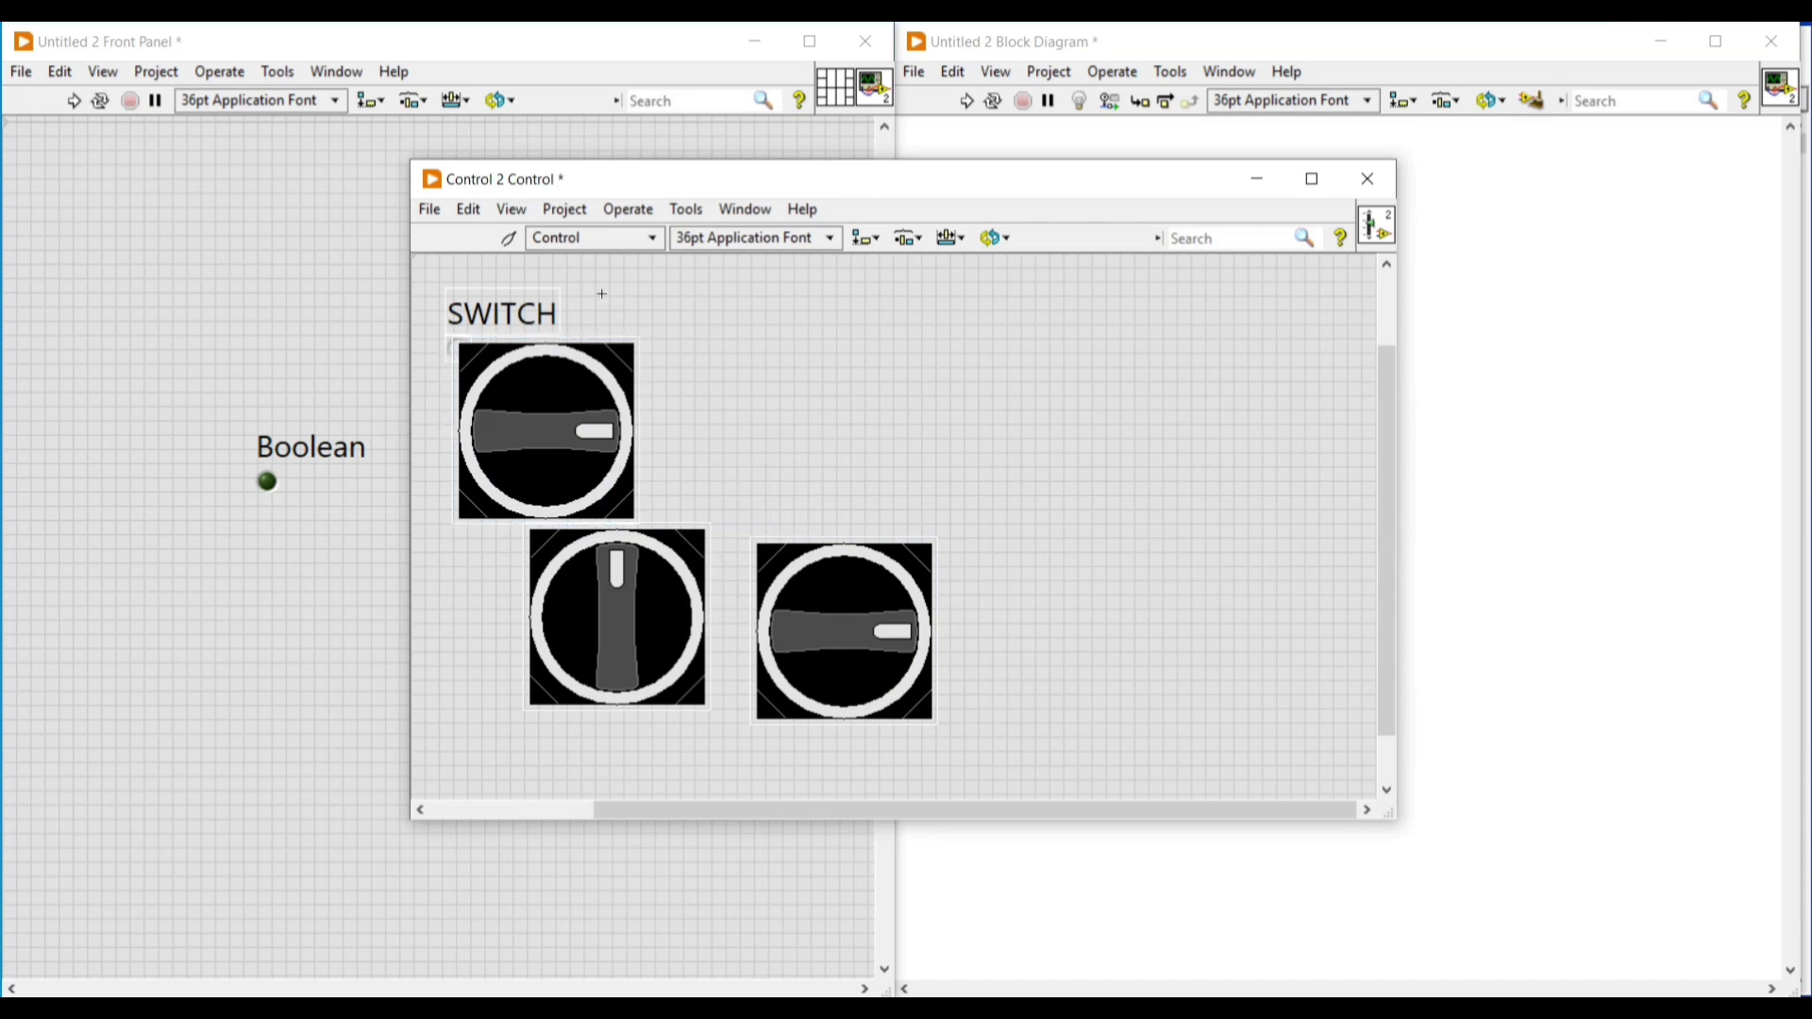
pyautogui.click(529, 613)
pyautogui.moveTo(480, 569); pyautogui.dragTo(988, 721)
# Delete the spare knobs, return to Edit Mode, and toggle the SWITCH between horizontal and upright.
pyautogui.press('Delete')
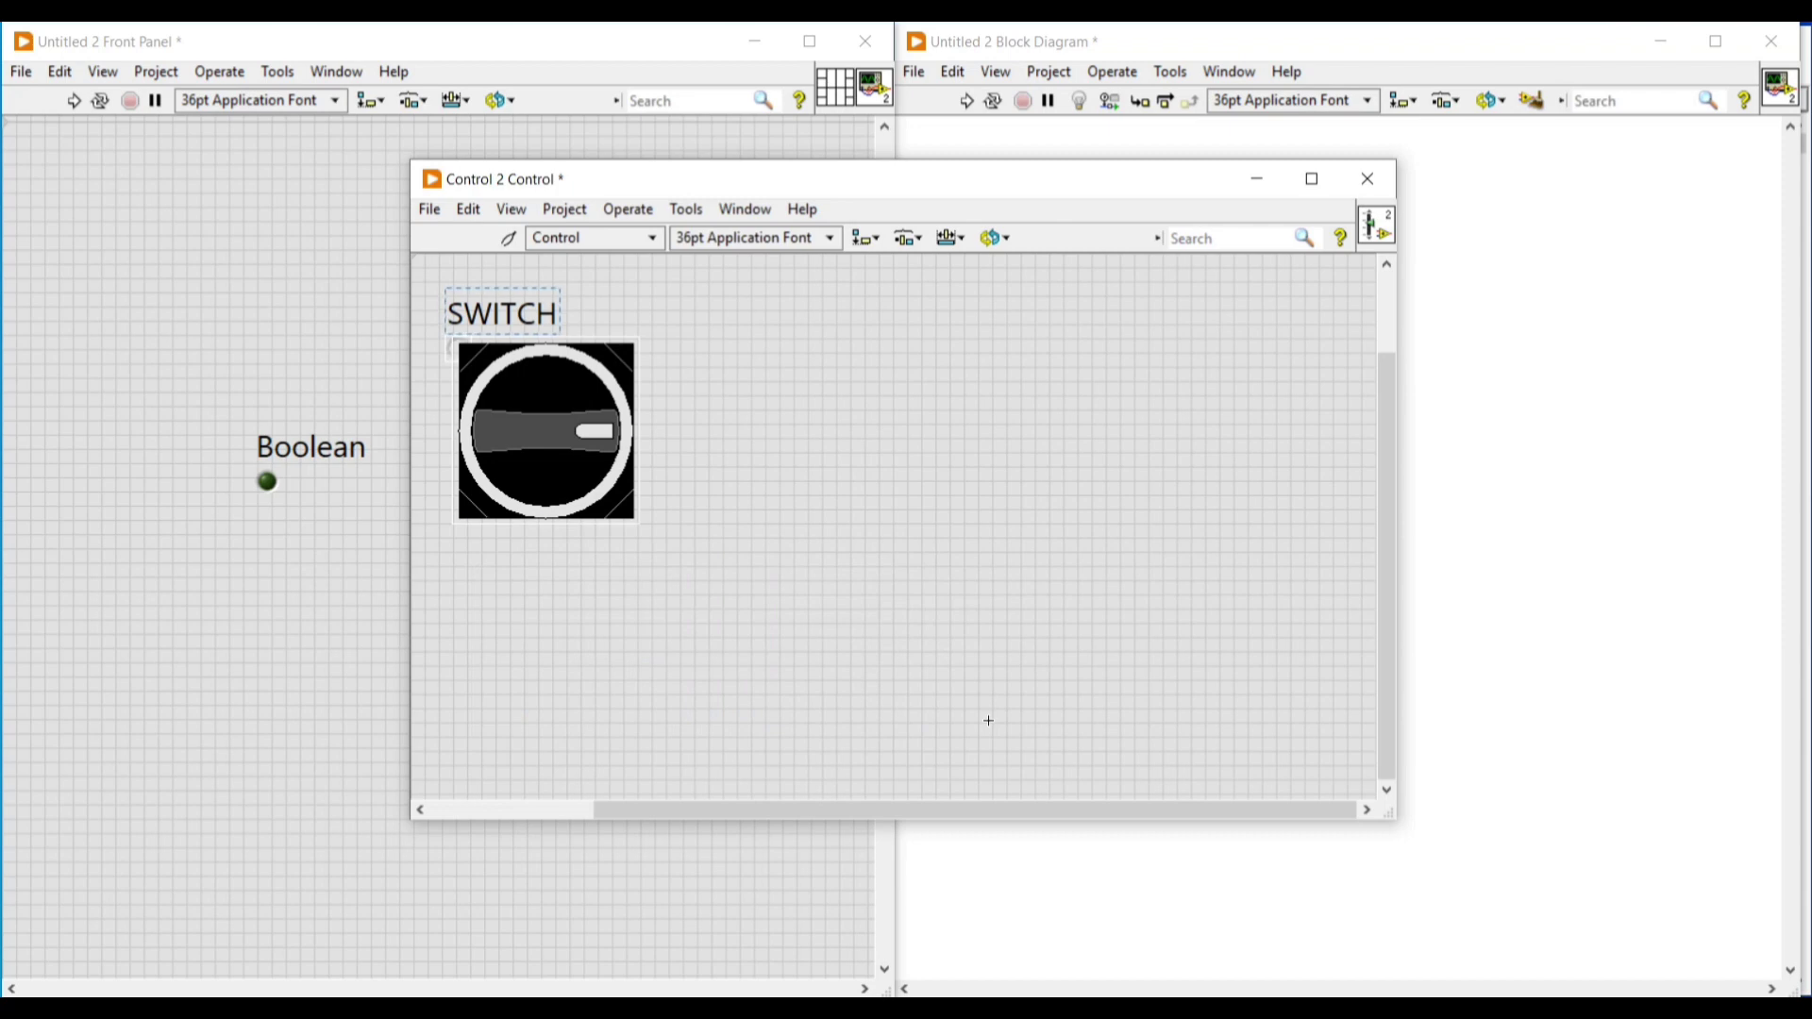
pyautogui.click(508, 238)
pyautogui.click(509, 240)
pyautogui.click(519, 422)
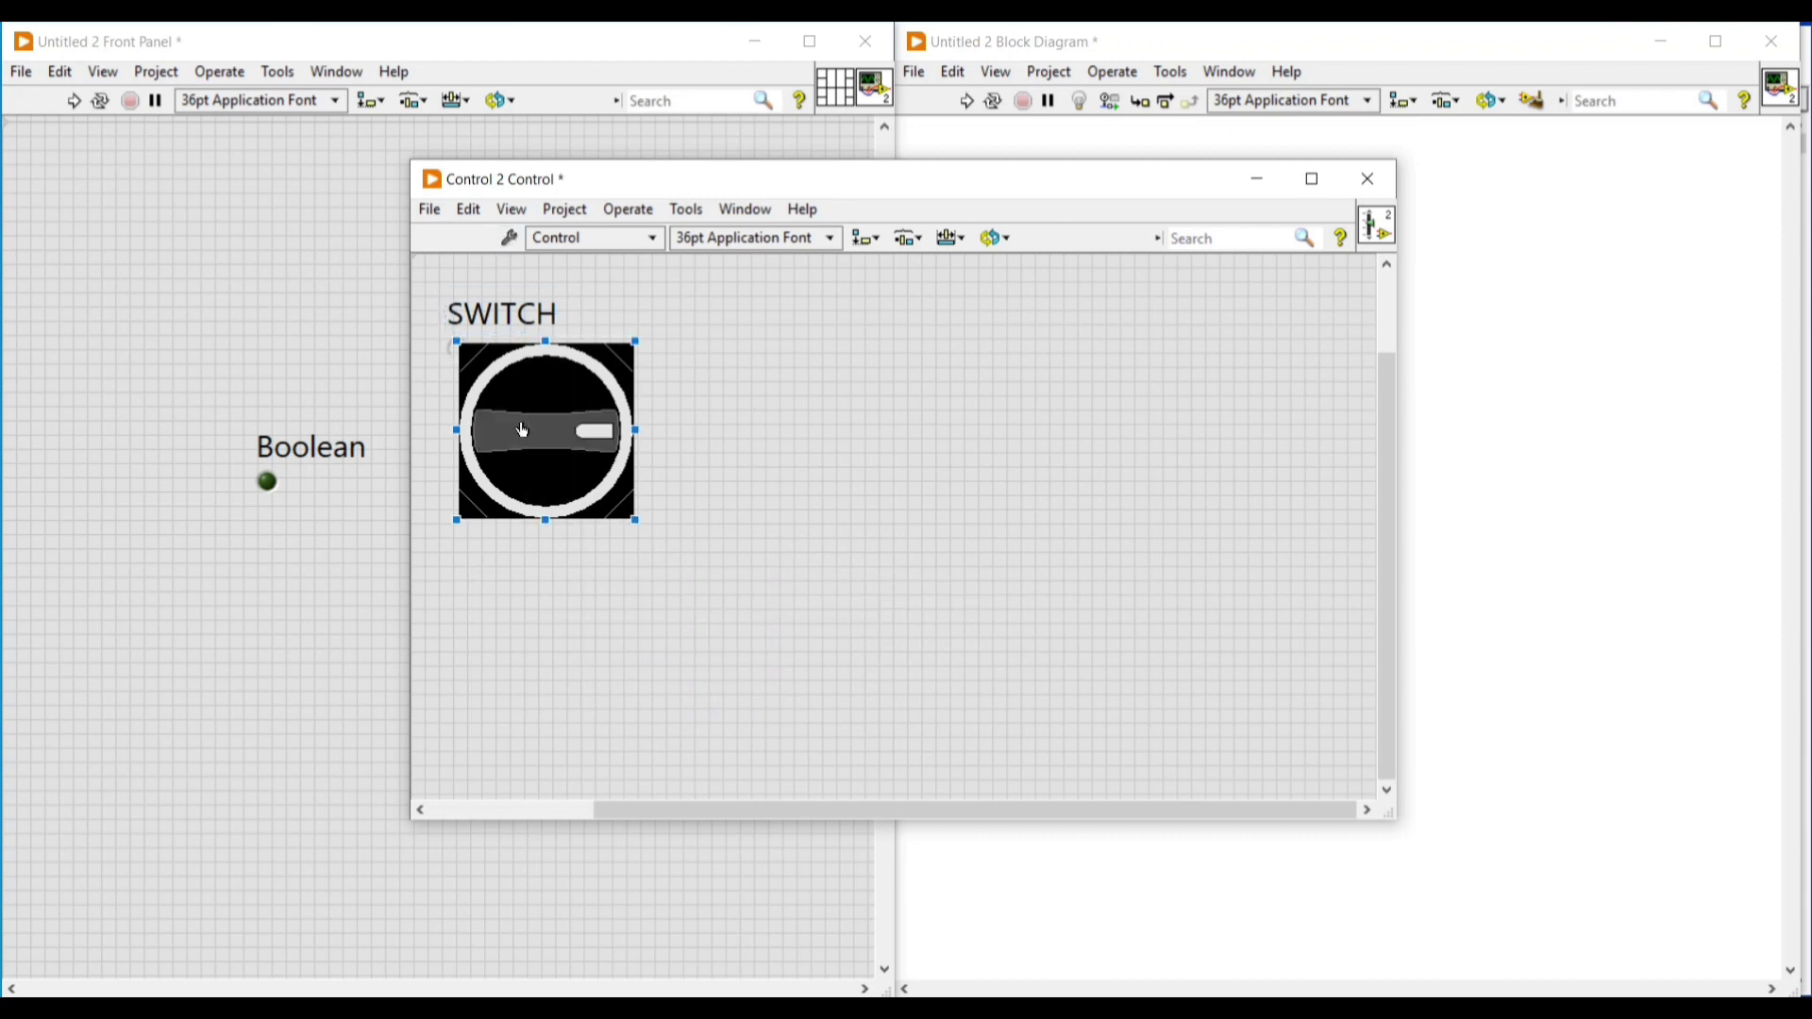
pyautogui.click(521, 430)
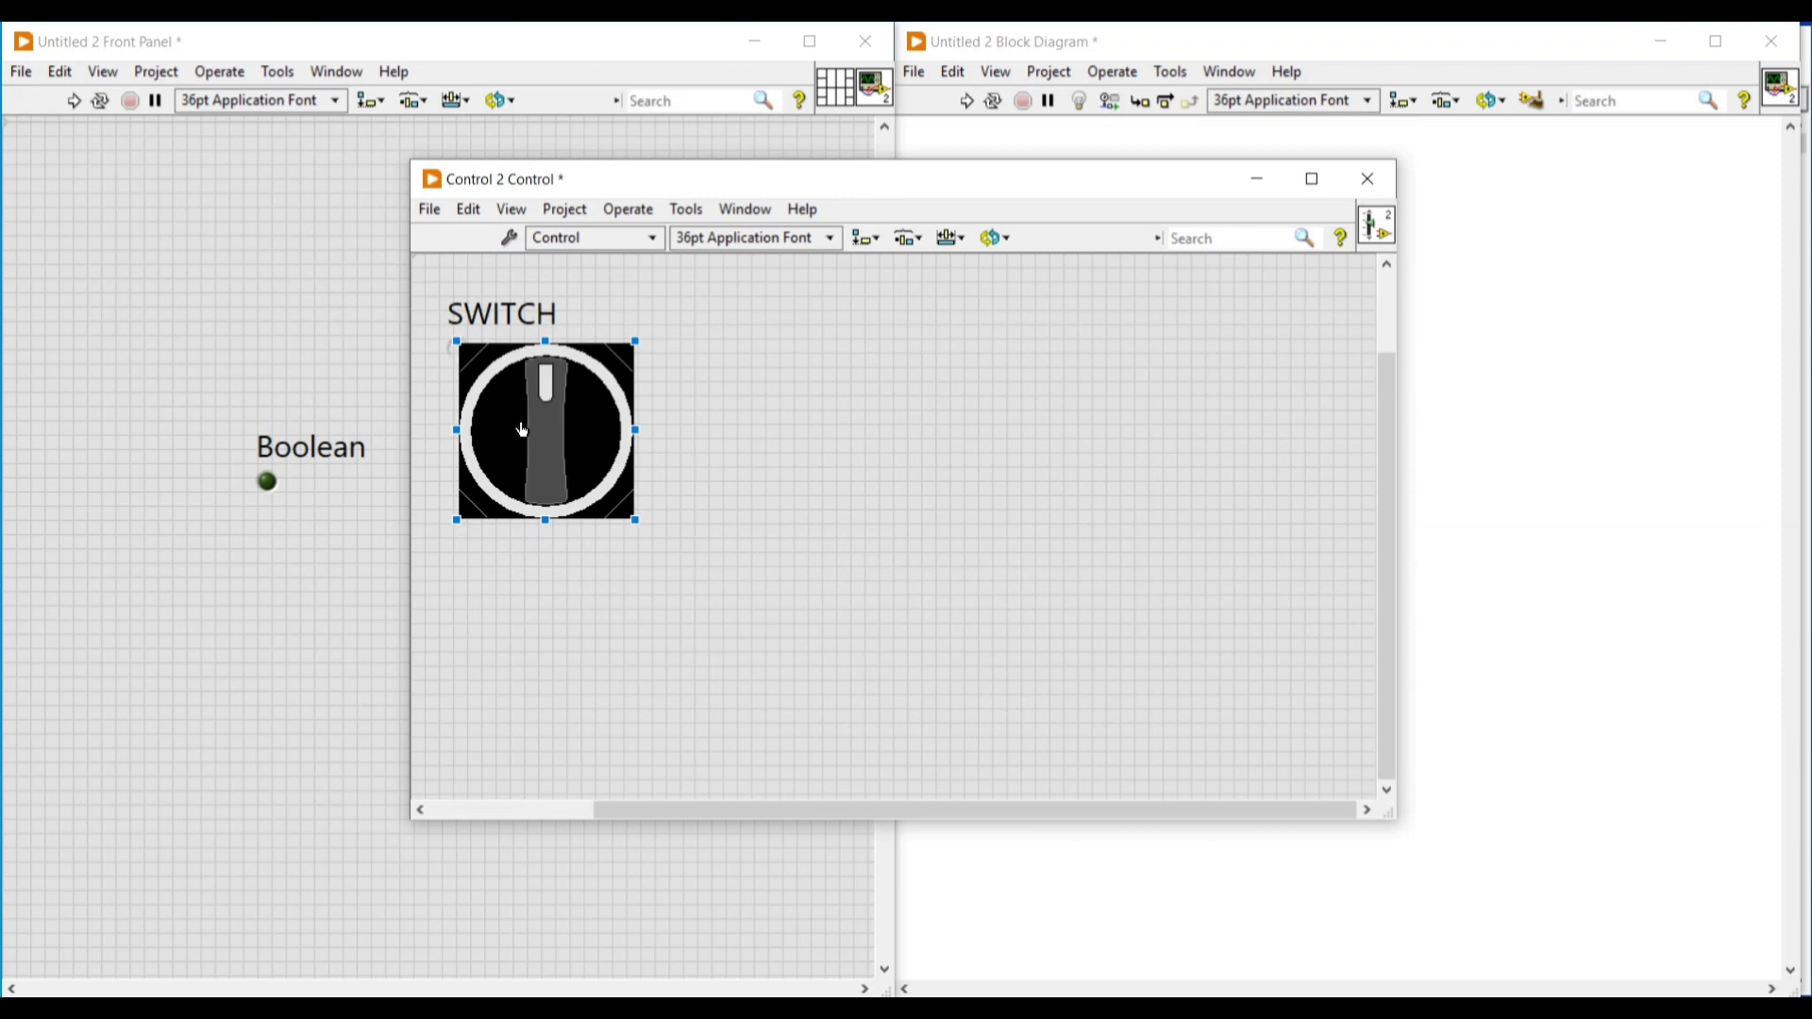
pyautogui.click(522, 431)
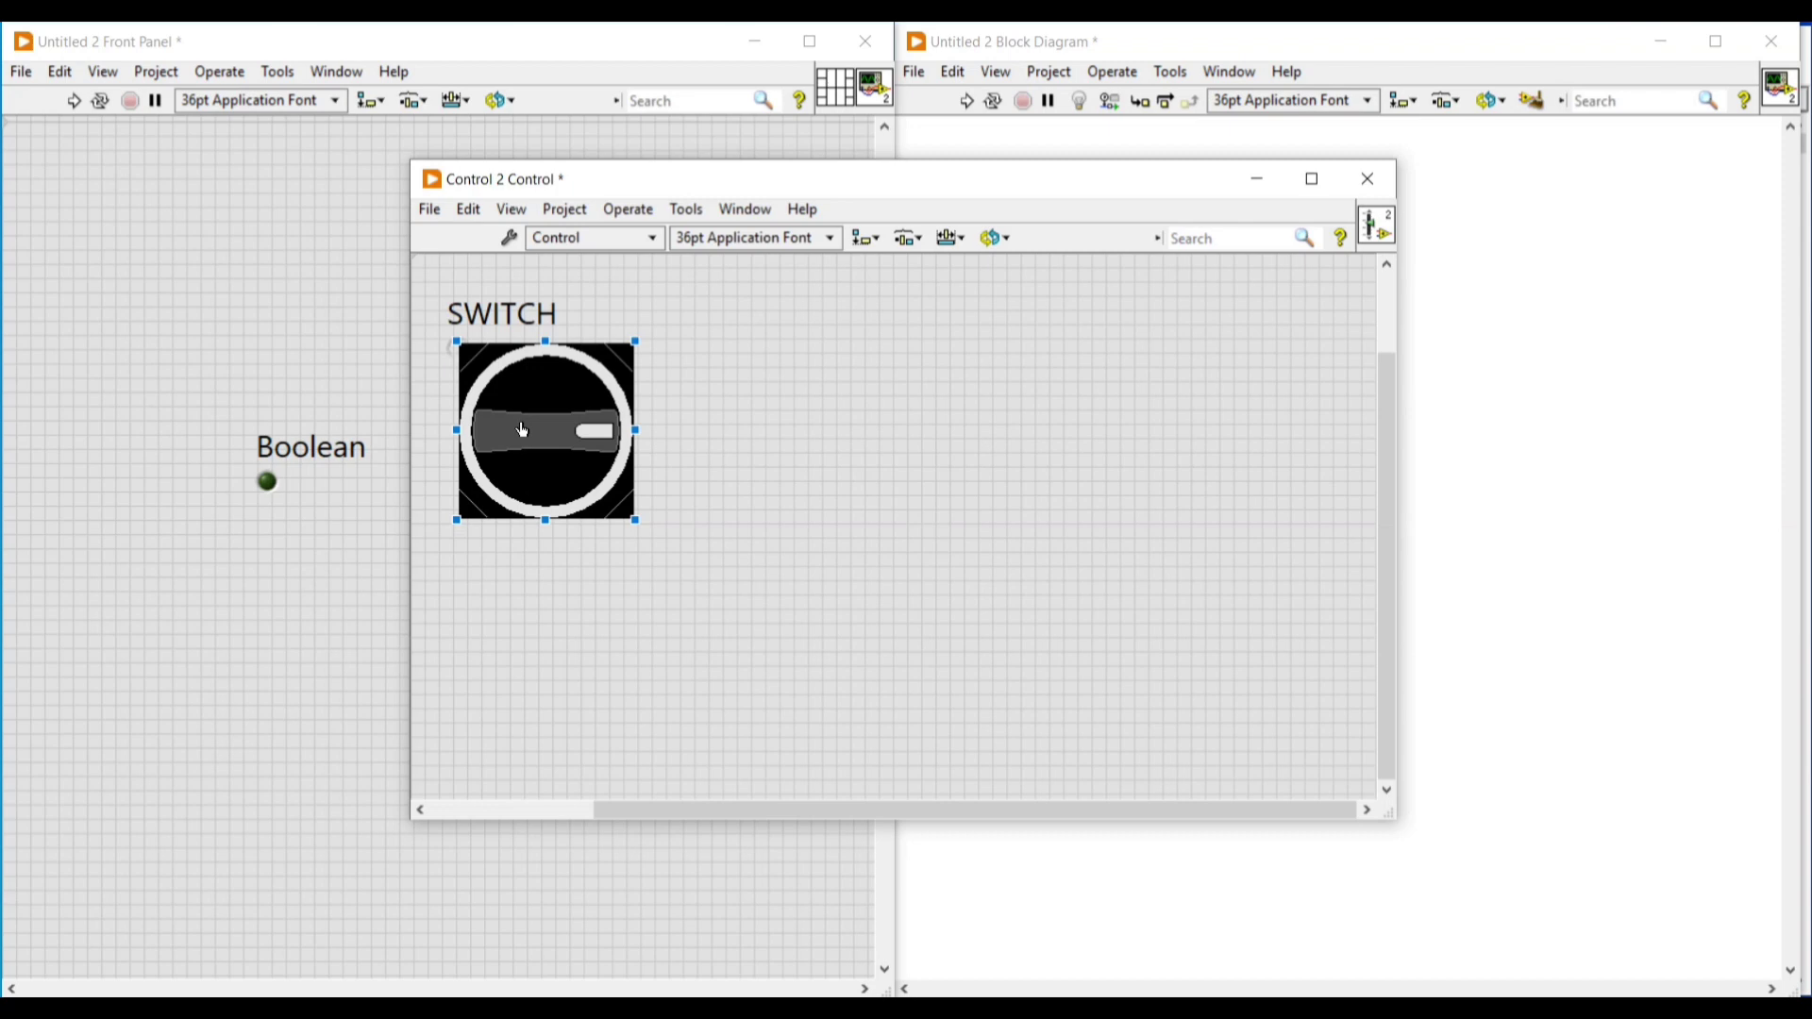
pyautogui.click(523, 431)
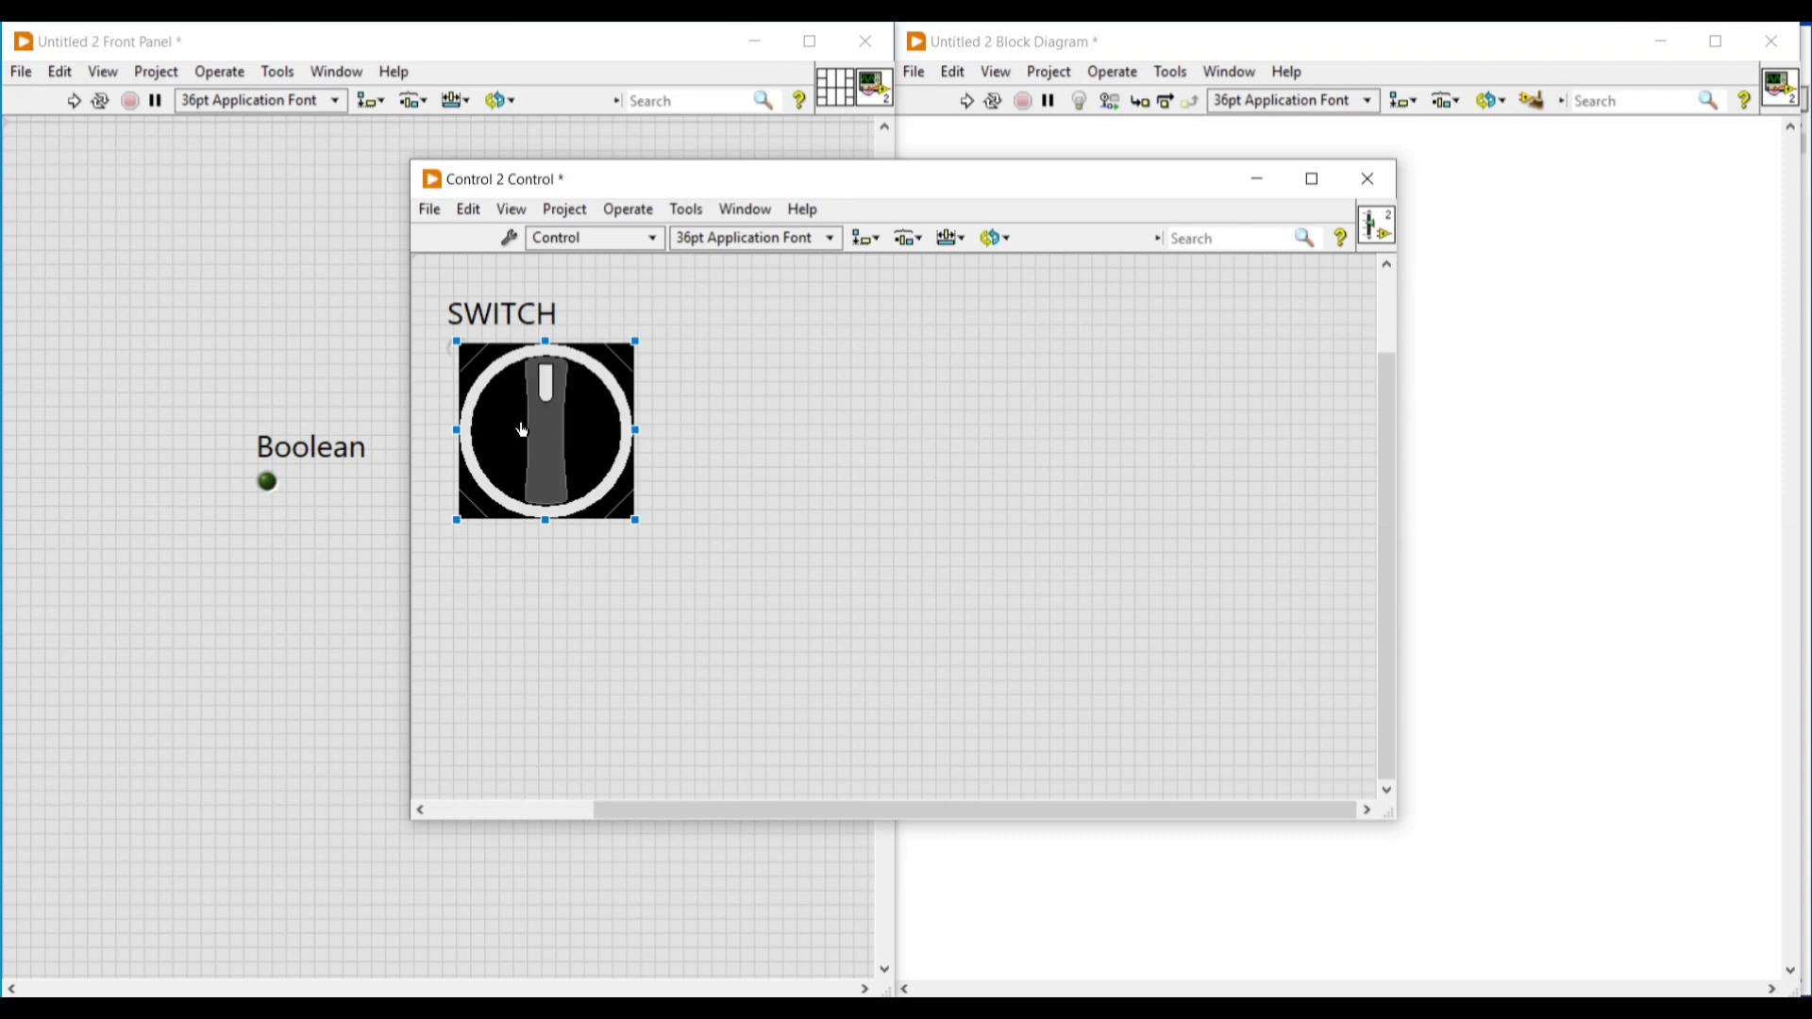
# Save the control as Switch.ctl, overwriting the existing file, then close the editor and replace the Boolean.
pyautogui.hotkey('ctrl', 's')
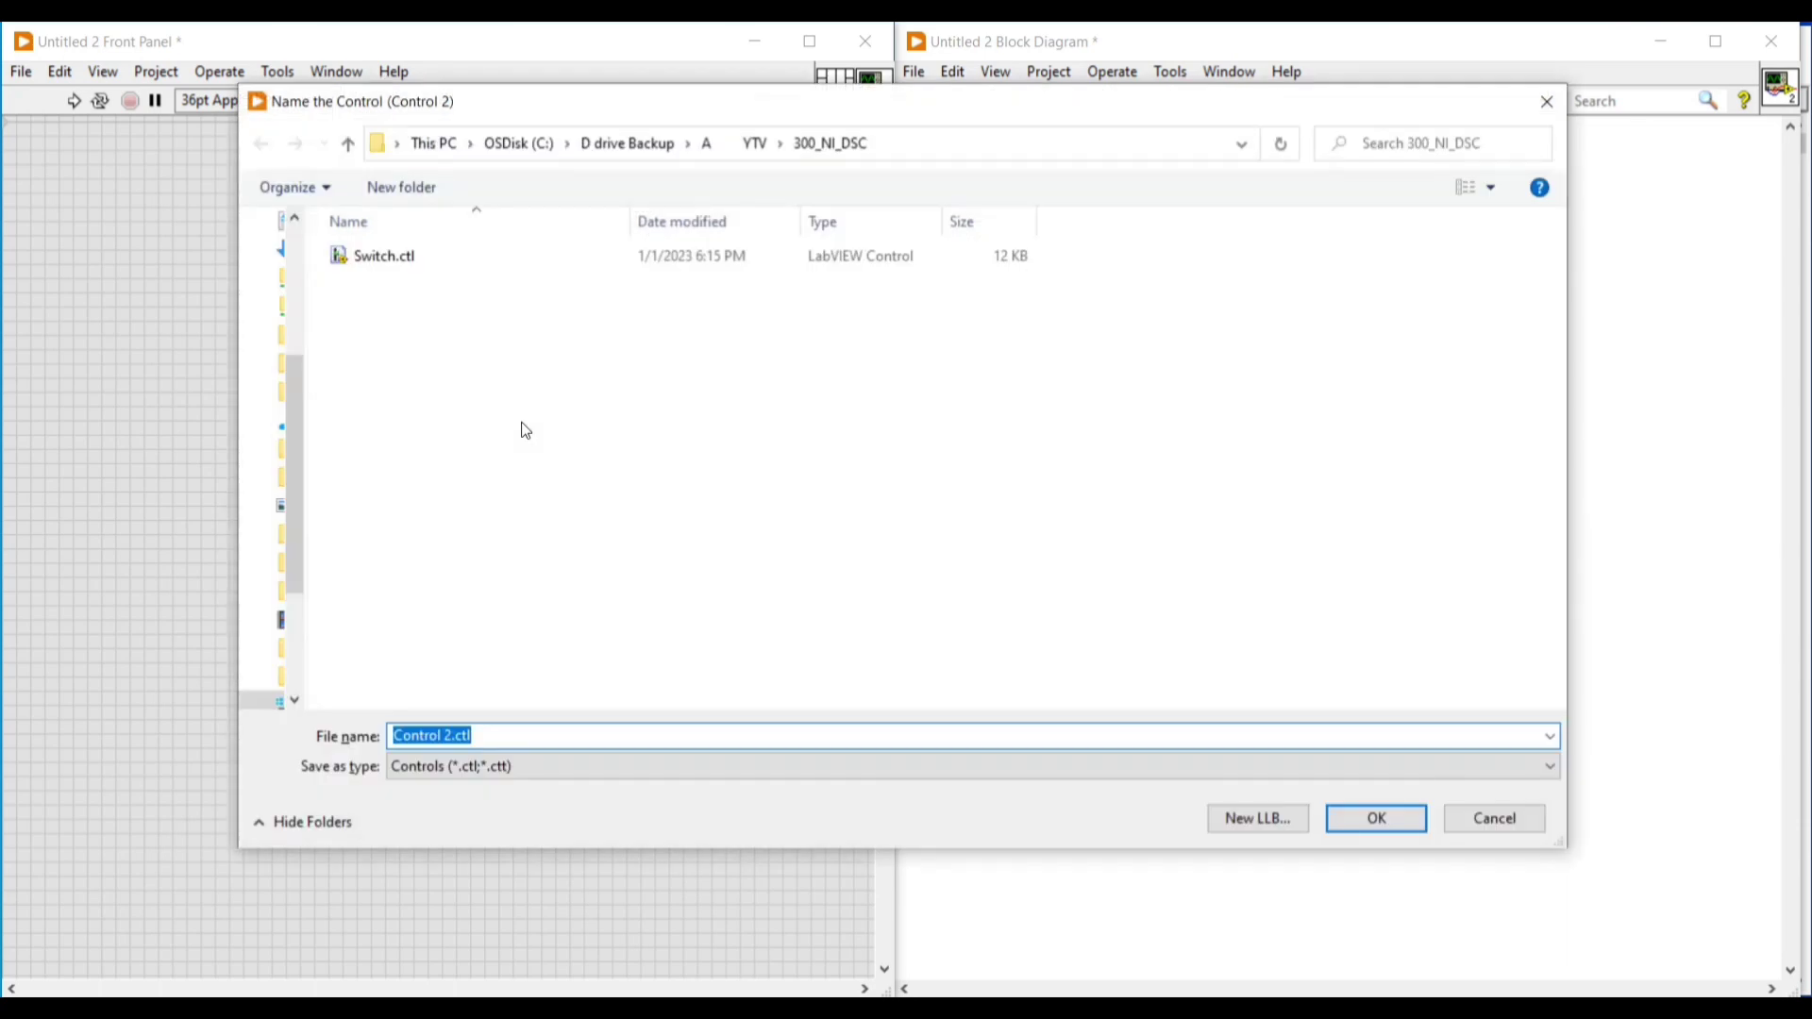
pyautogui.write('Swi')
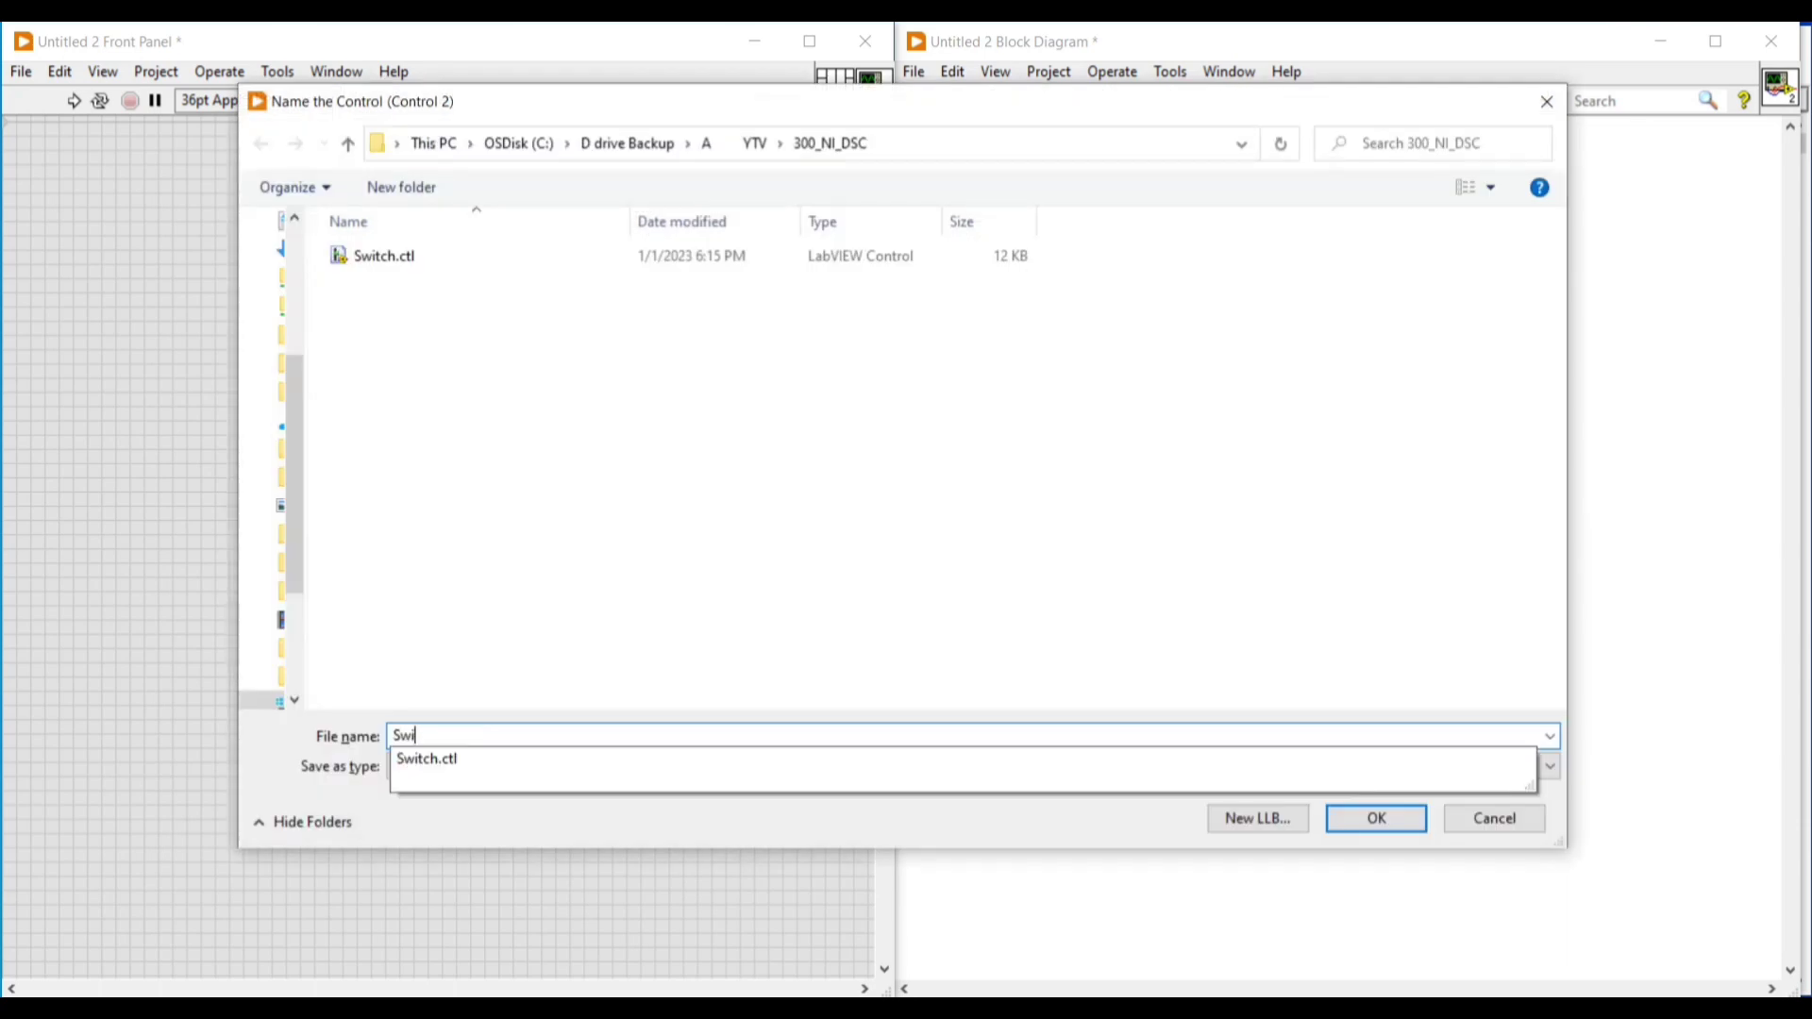
pyautogui.click(435, 761)
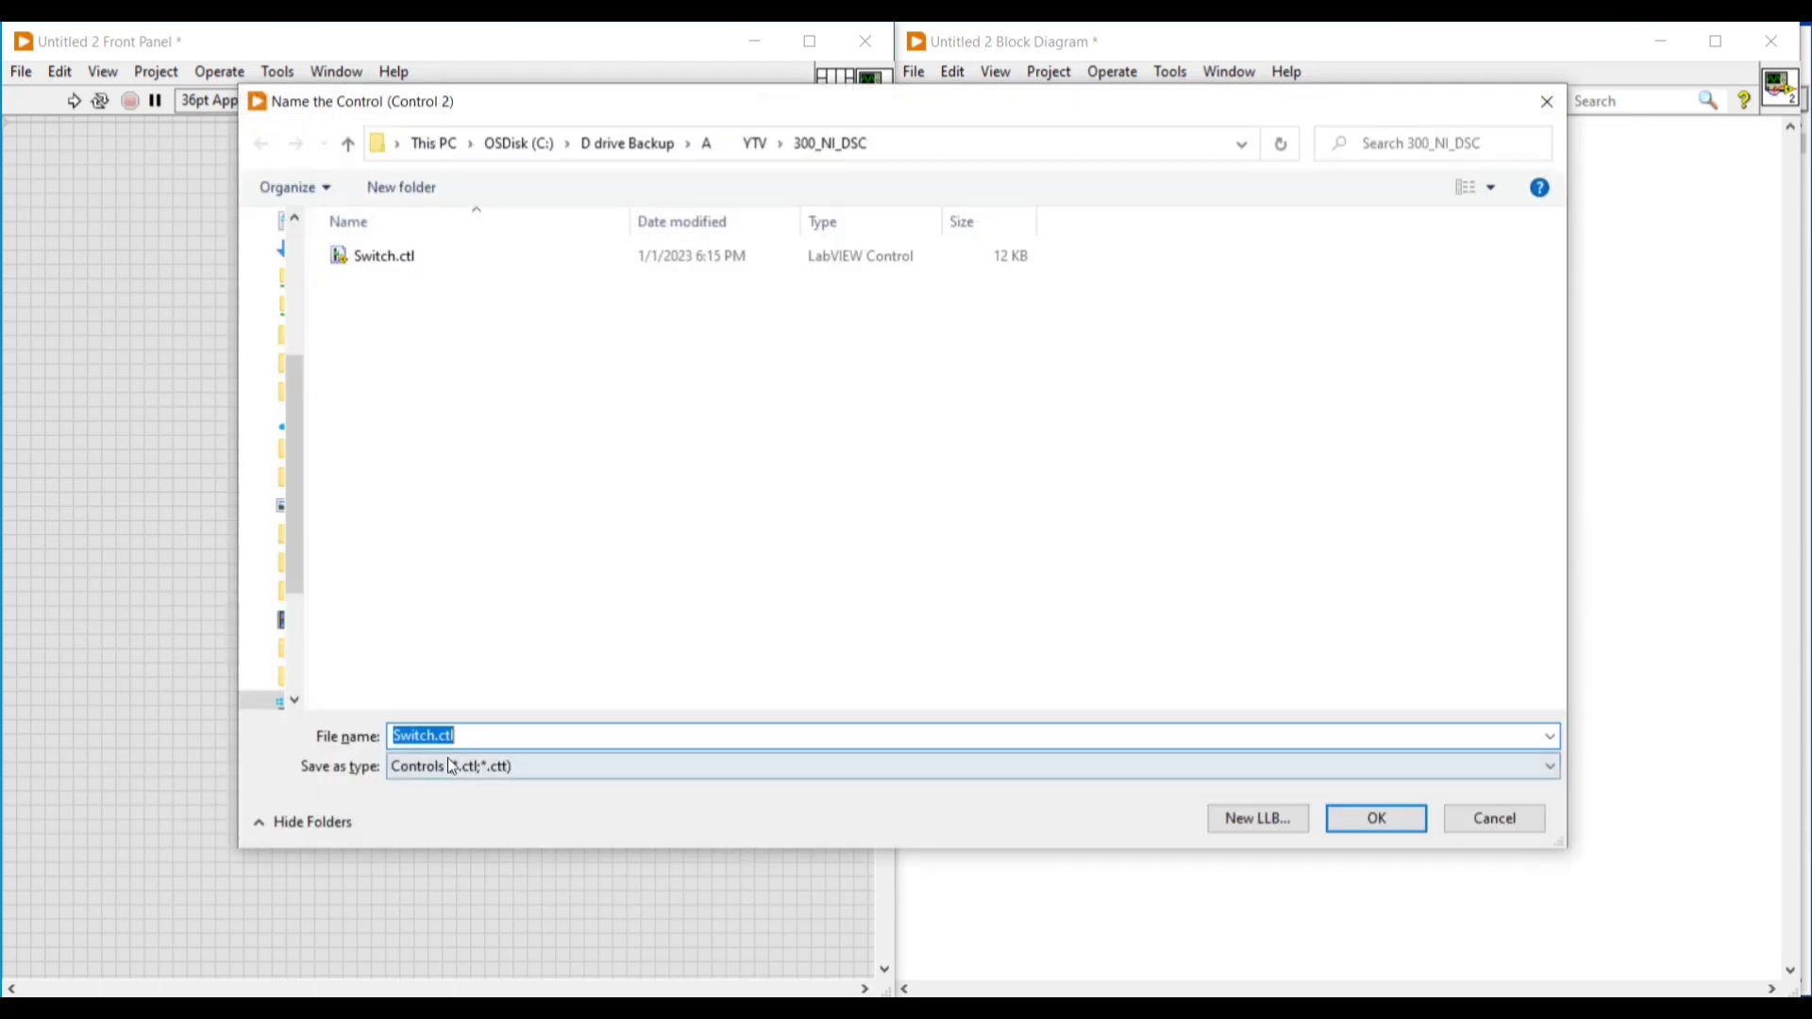
pyautogui.click(1376, 821)
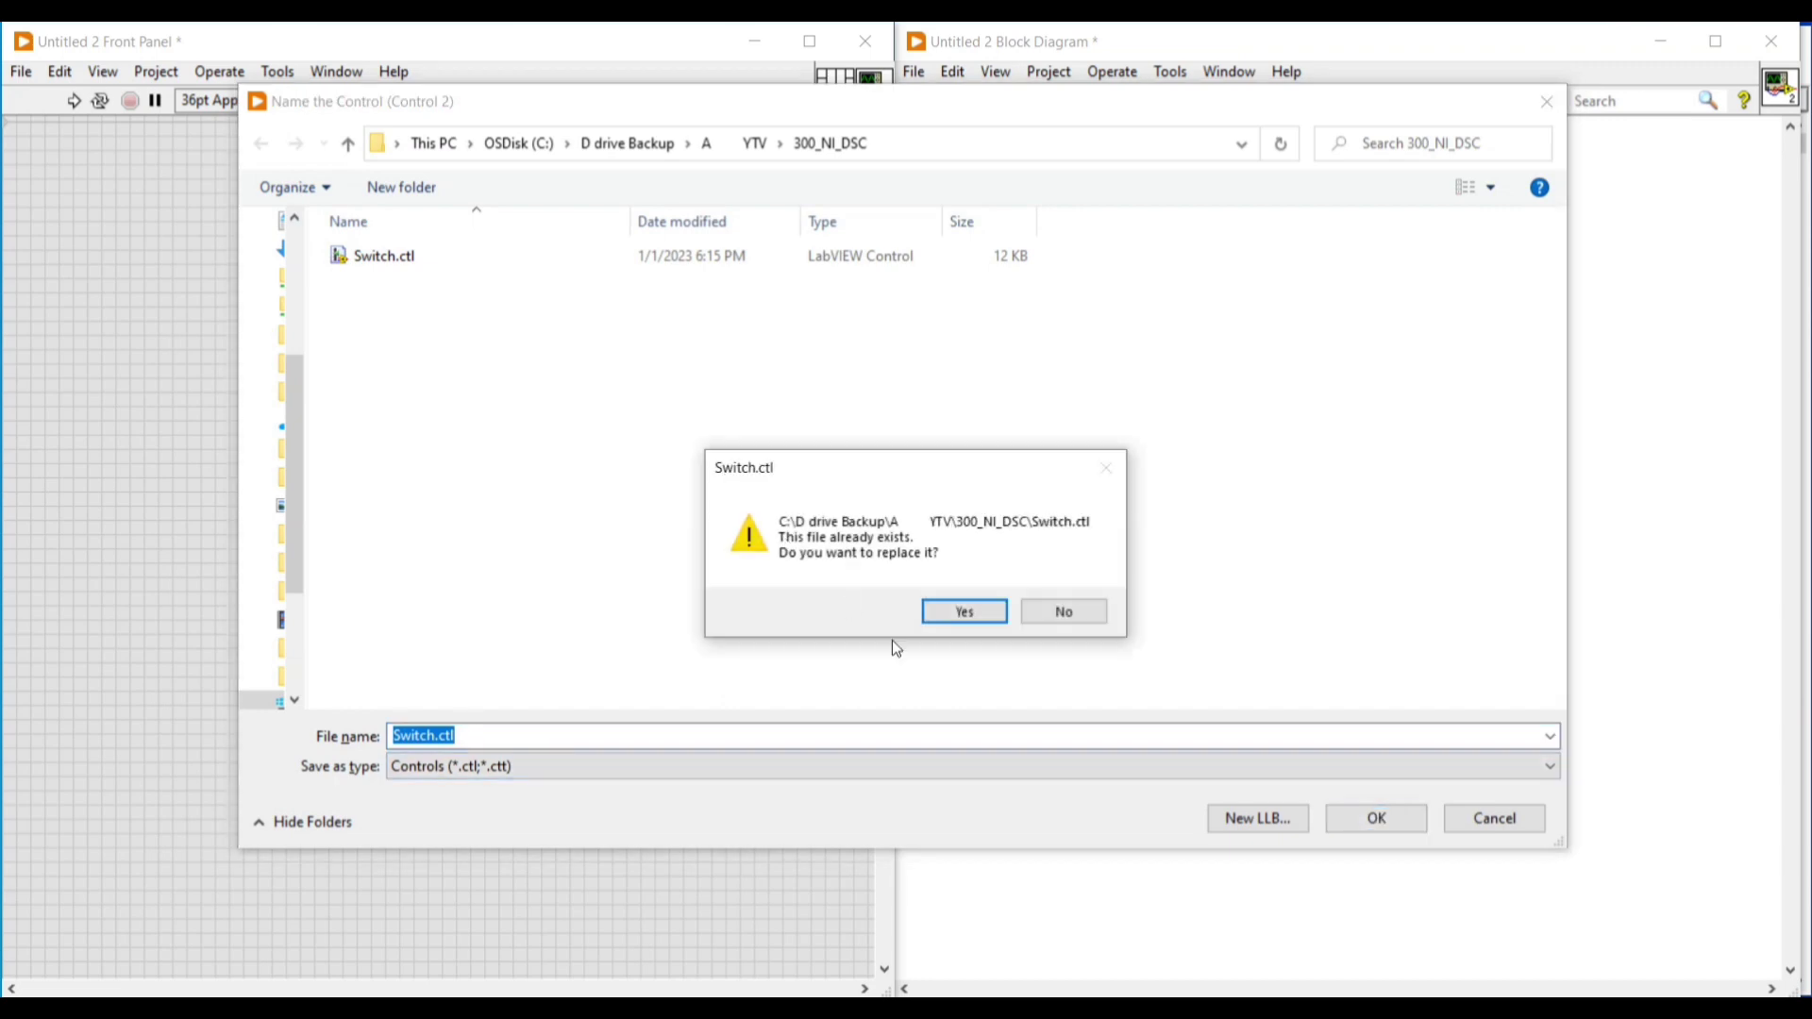
pyautogui.click(961, 609)
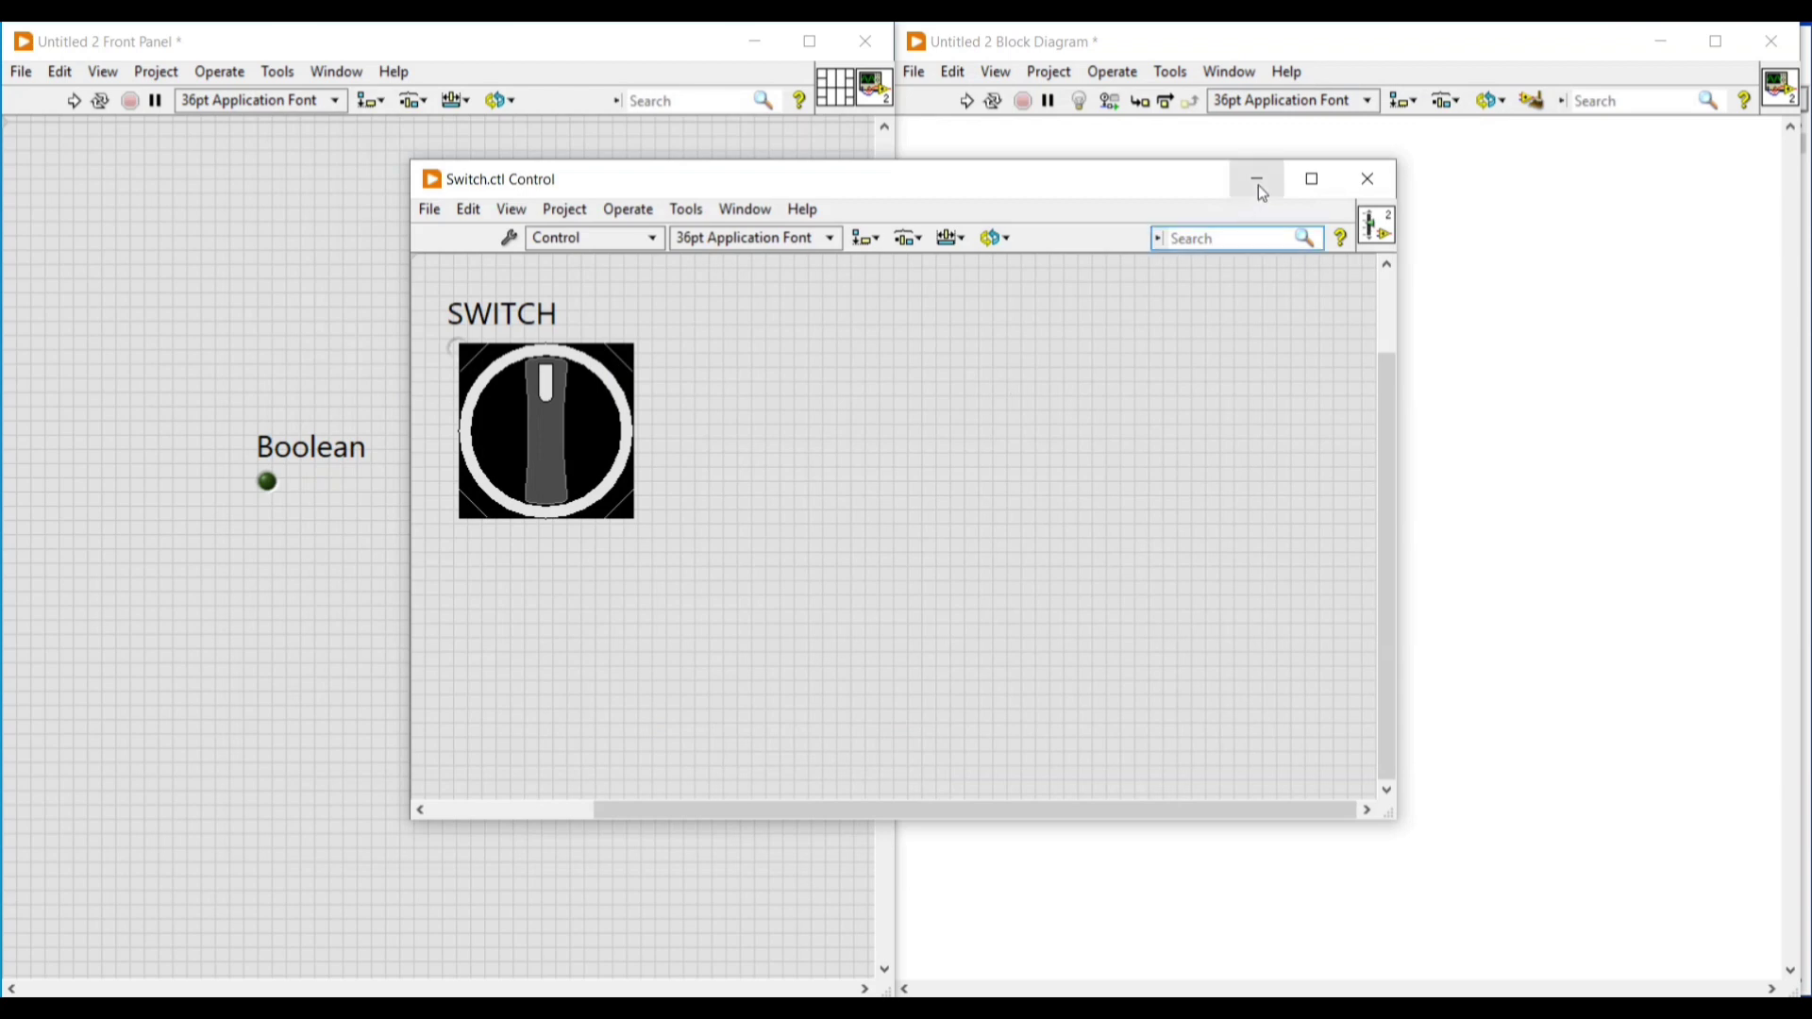
pyautogui.click(1369, 180)
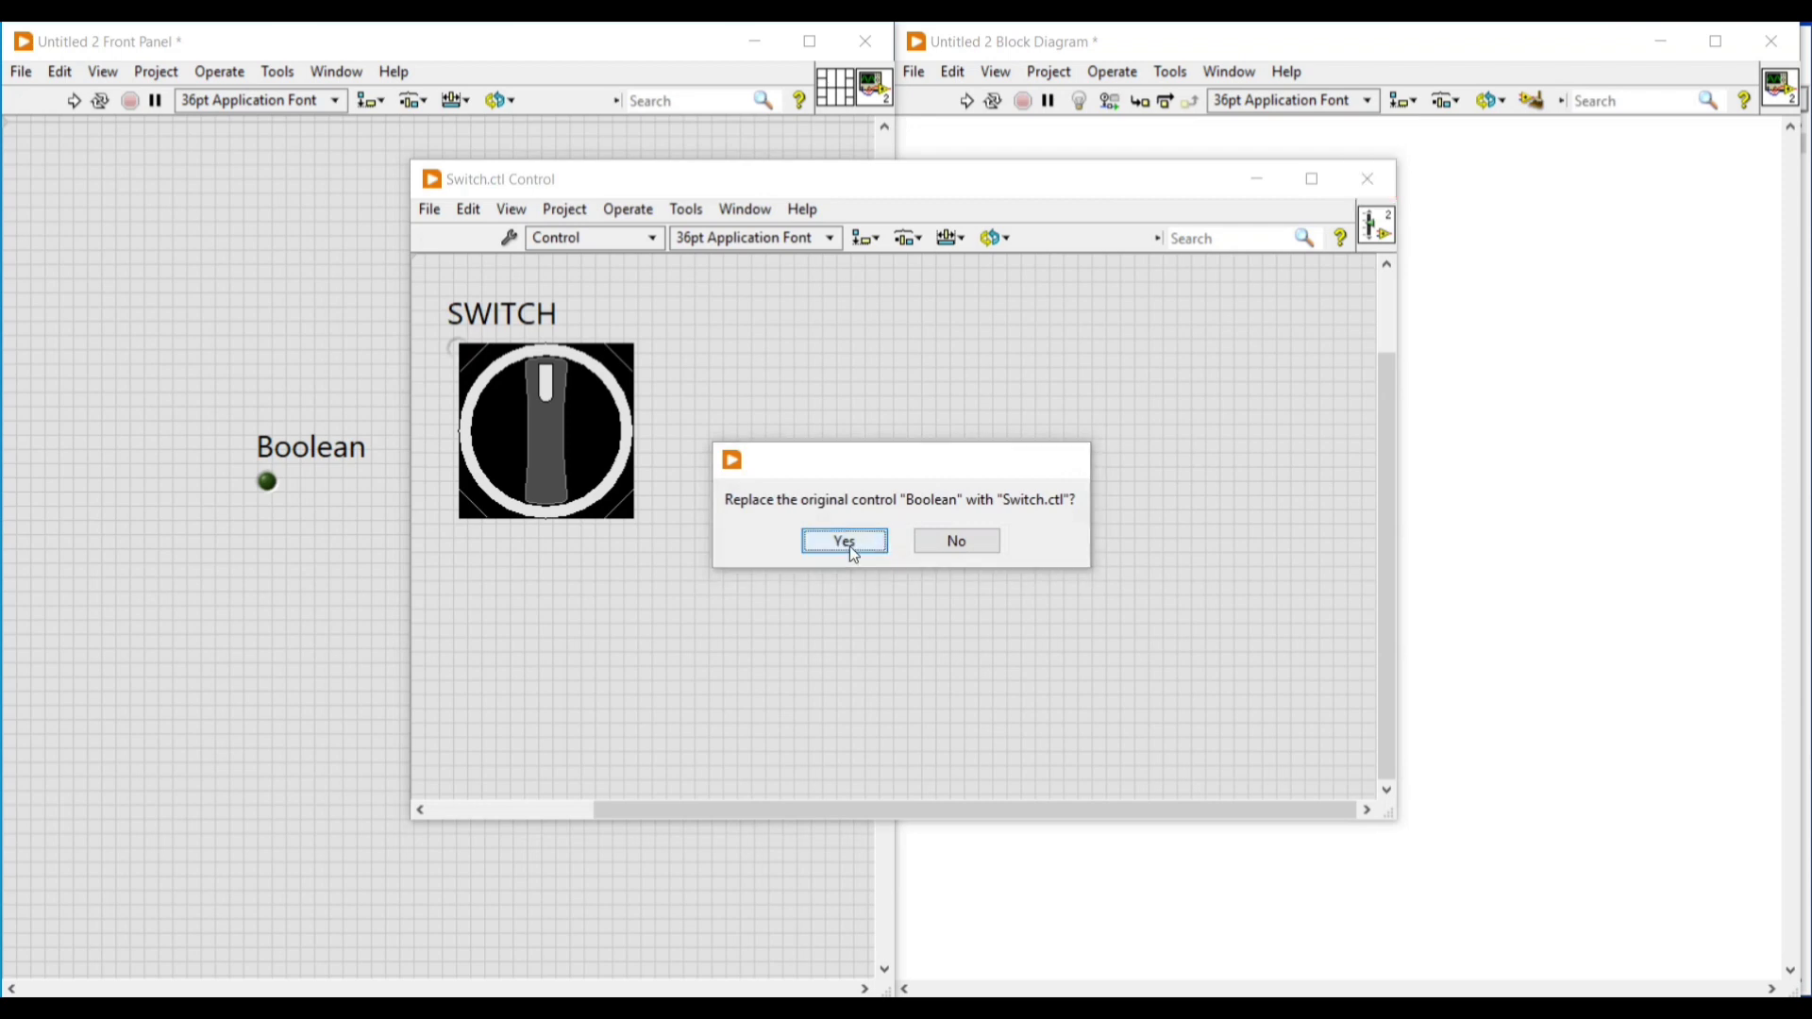
pyautogui.click(849, 546)
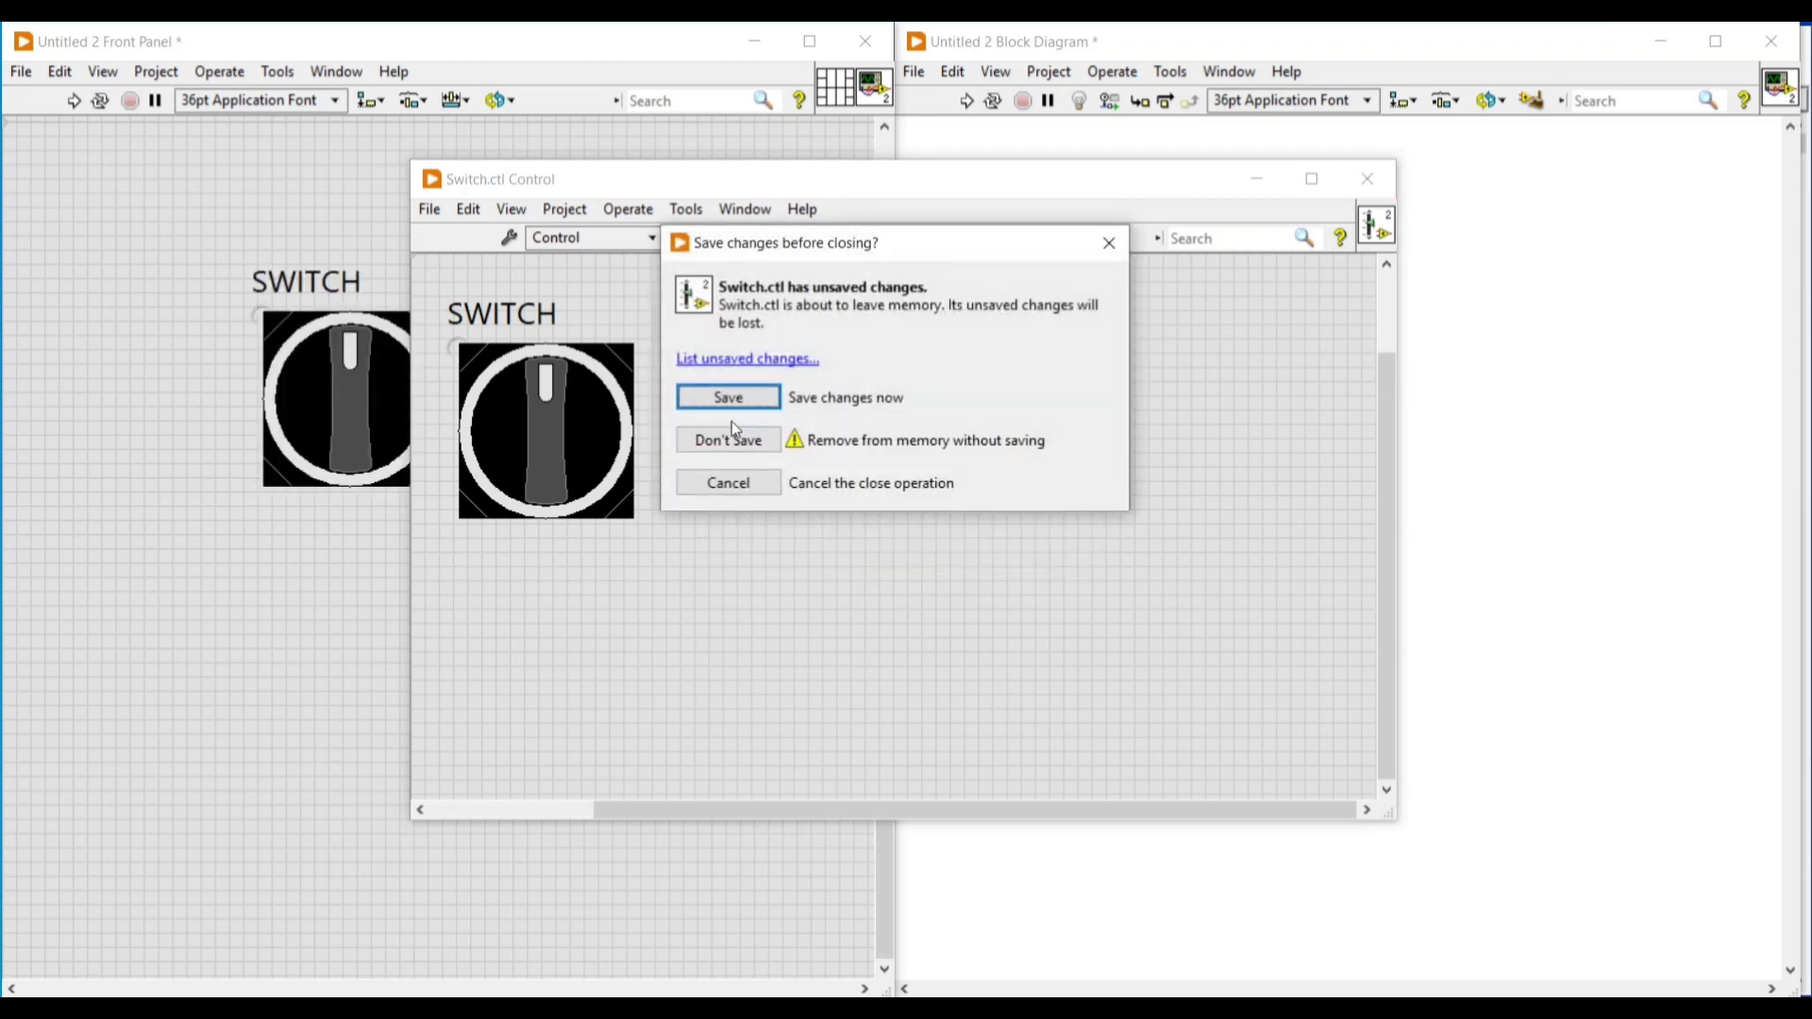
# Confirm saving the control changes and flip the front-panel SWITCH to horizontal.
pyautogui.click(710, 406)
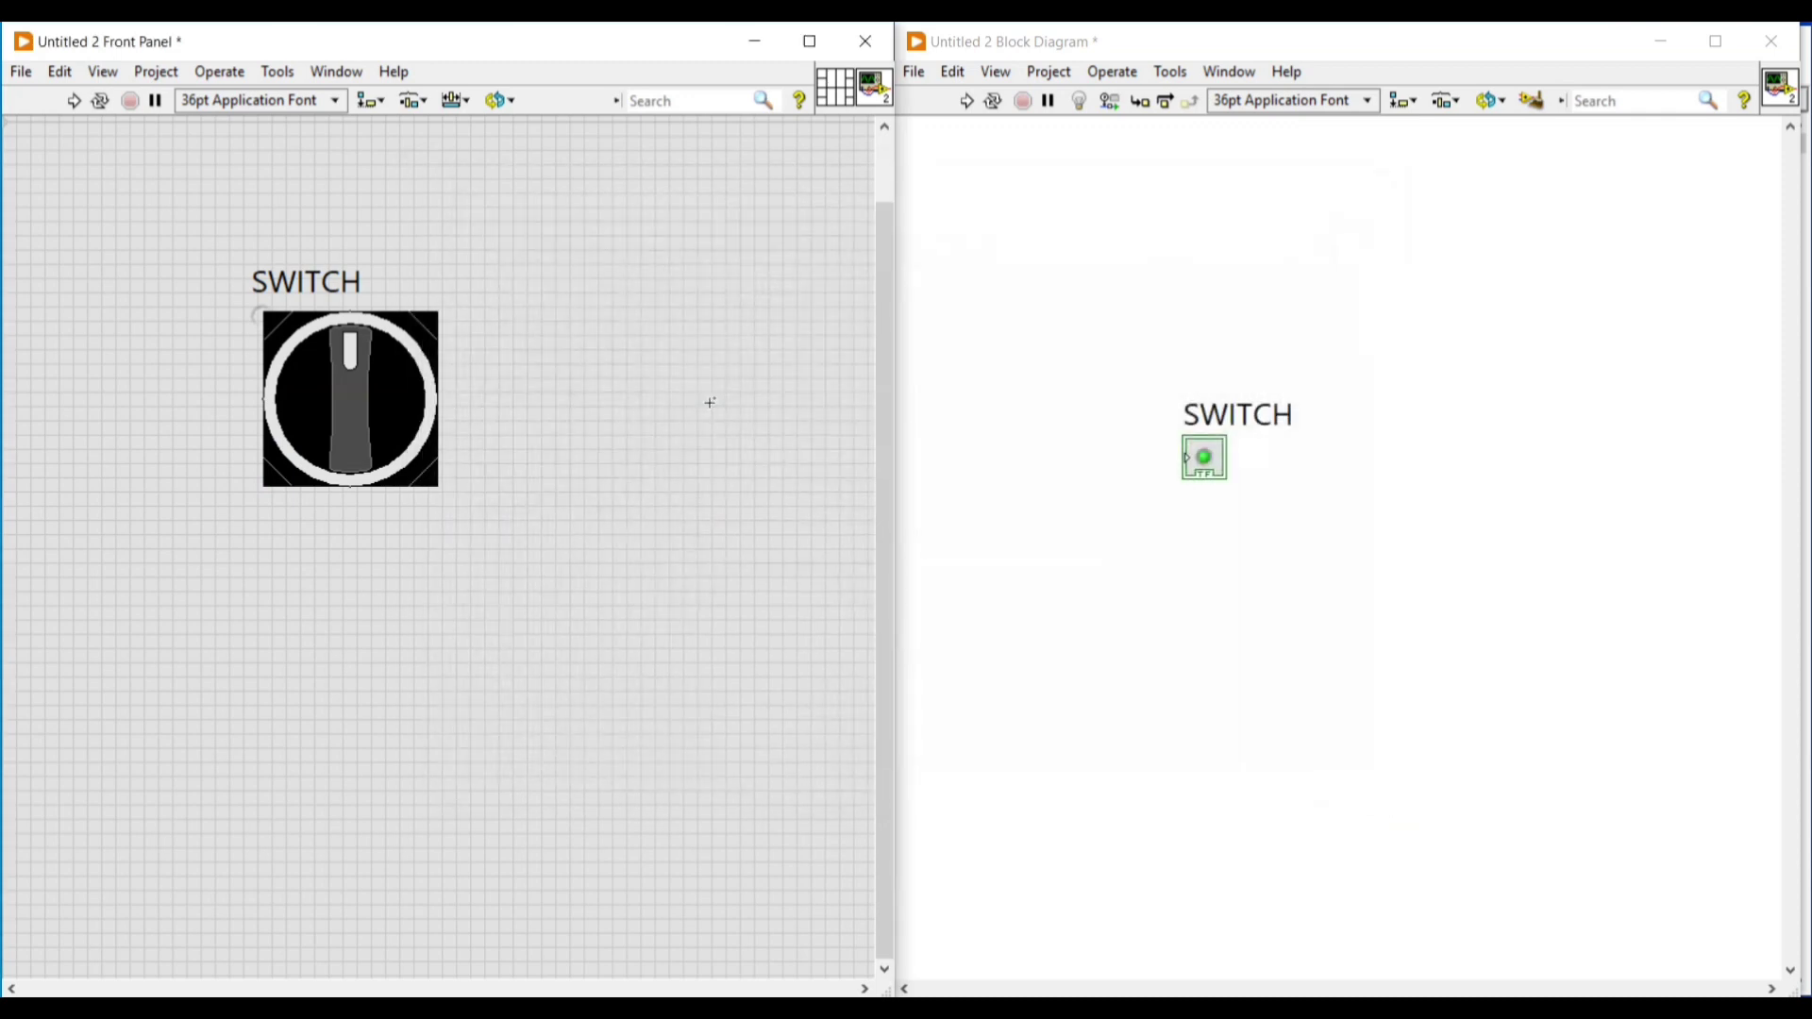
pyautogui.click(384, 393)
pyautogui.click(360, 395)
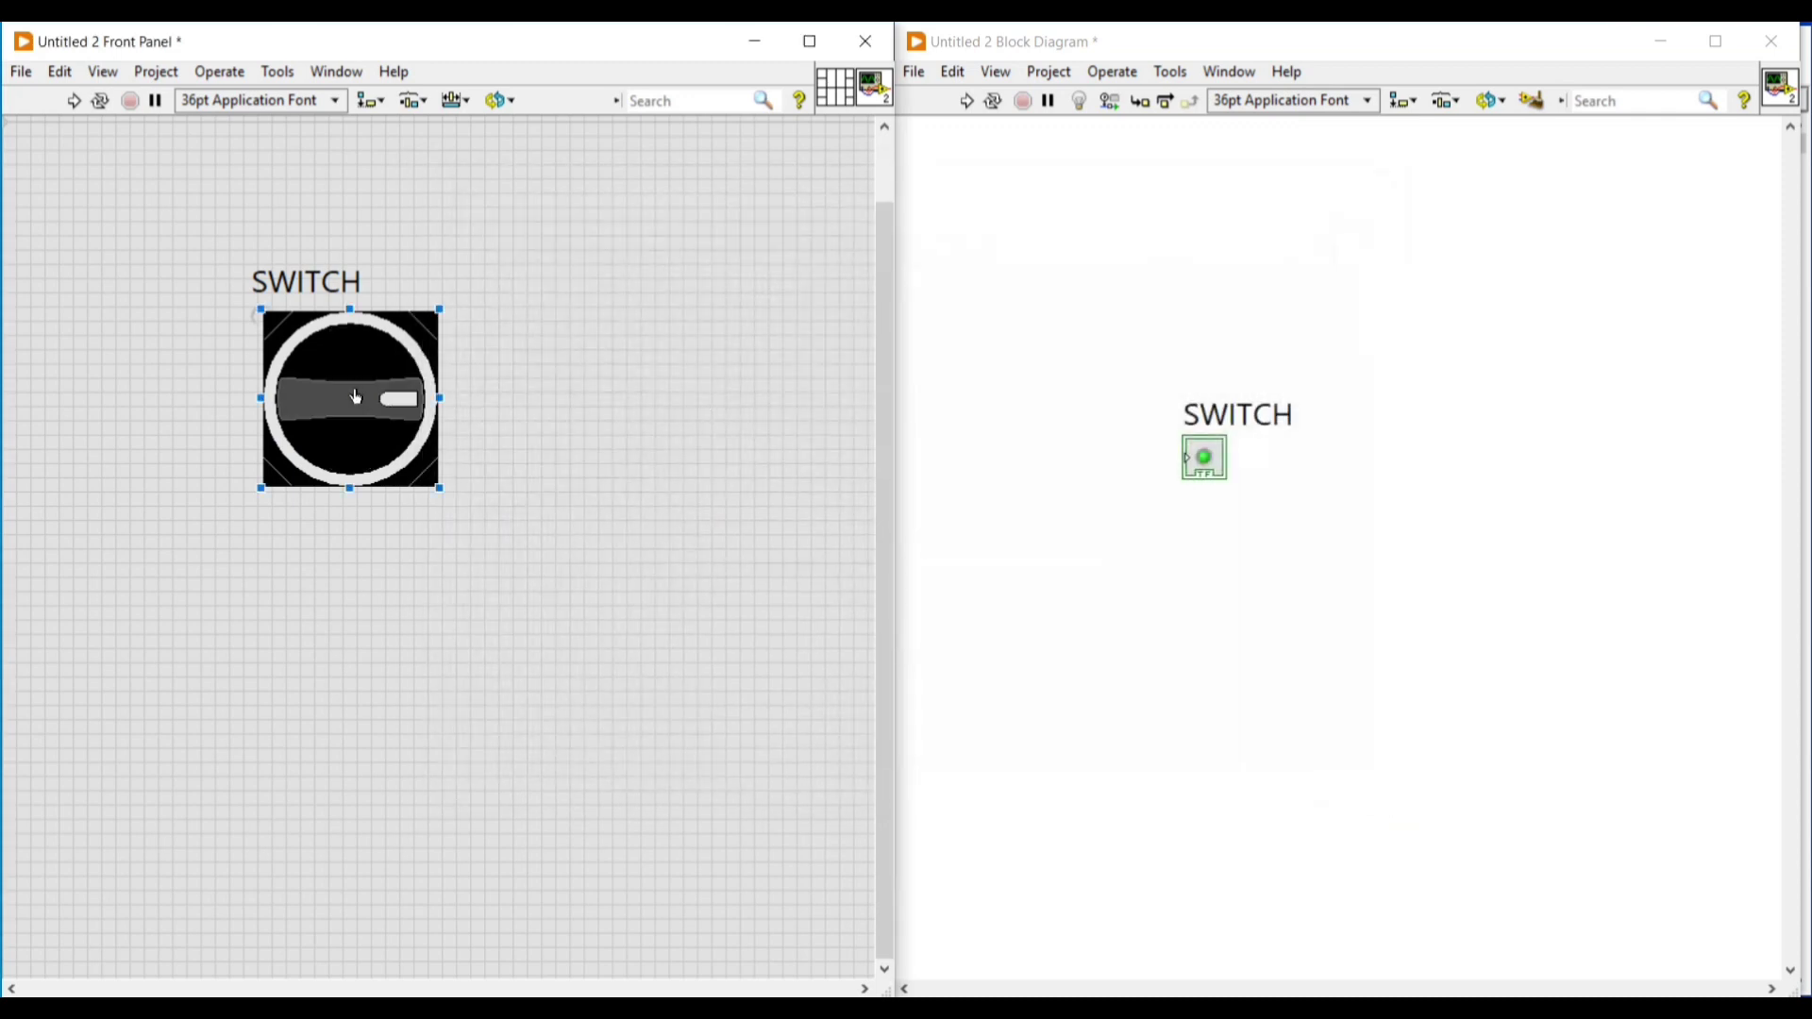
pyautogui.click(513, 318)
pyautogui.click(334, 285)
pyautogui.click(334, 285)
pyautogui.click(334, 285)
# Show the SWITCH terminal in compact form, change it to a control, and move it left.
pyautogui.moveTo(1217, 453); pyautogui.dragTo(1235, 375)
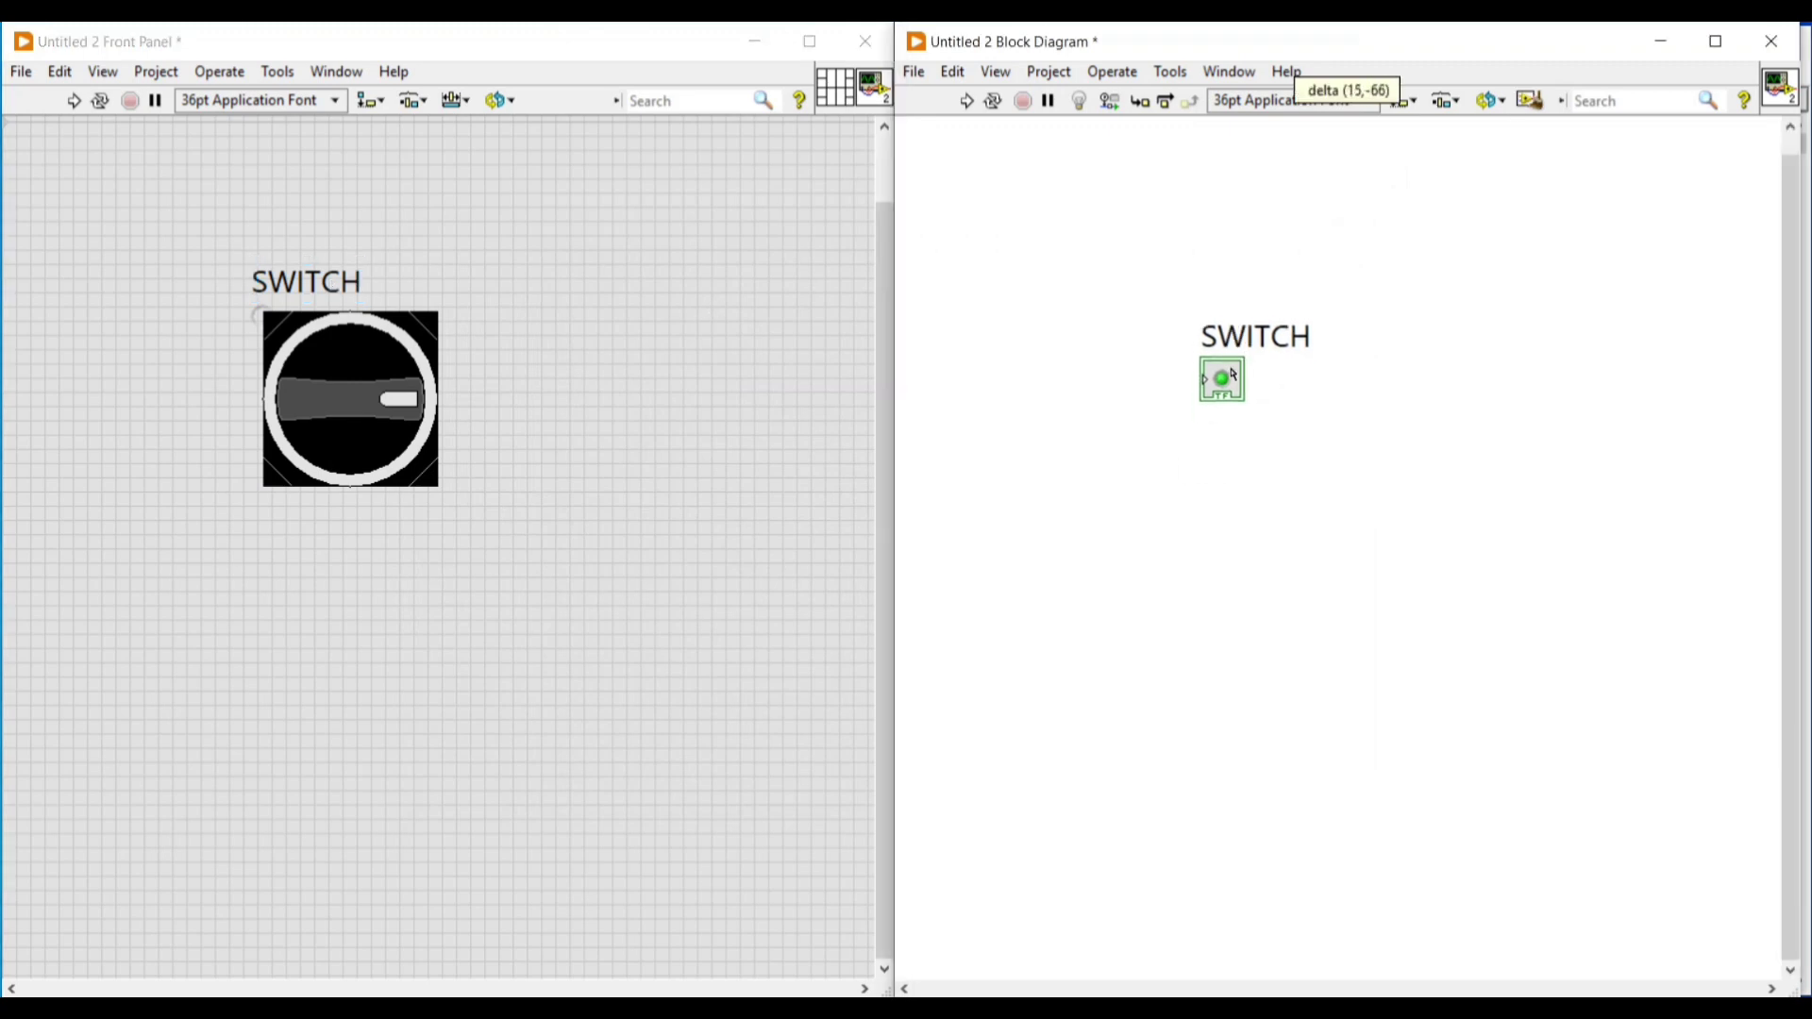
pyautogui.rightClick(1235, 377)
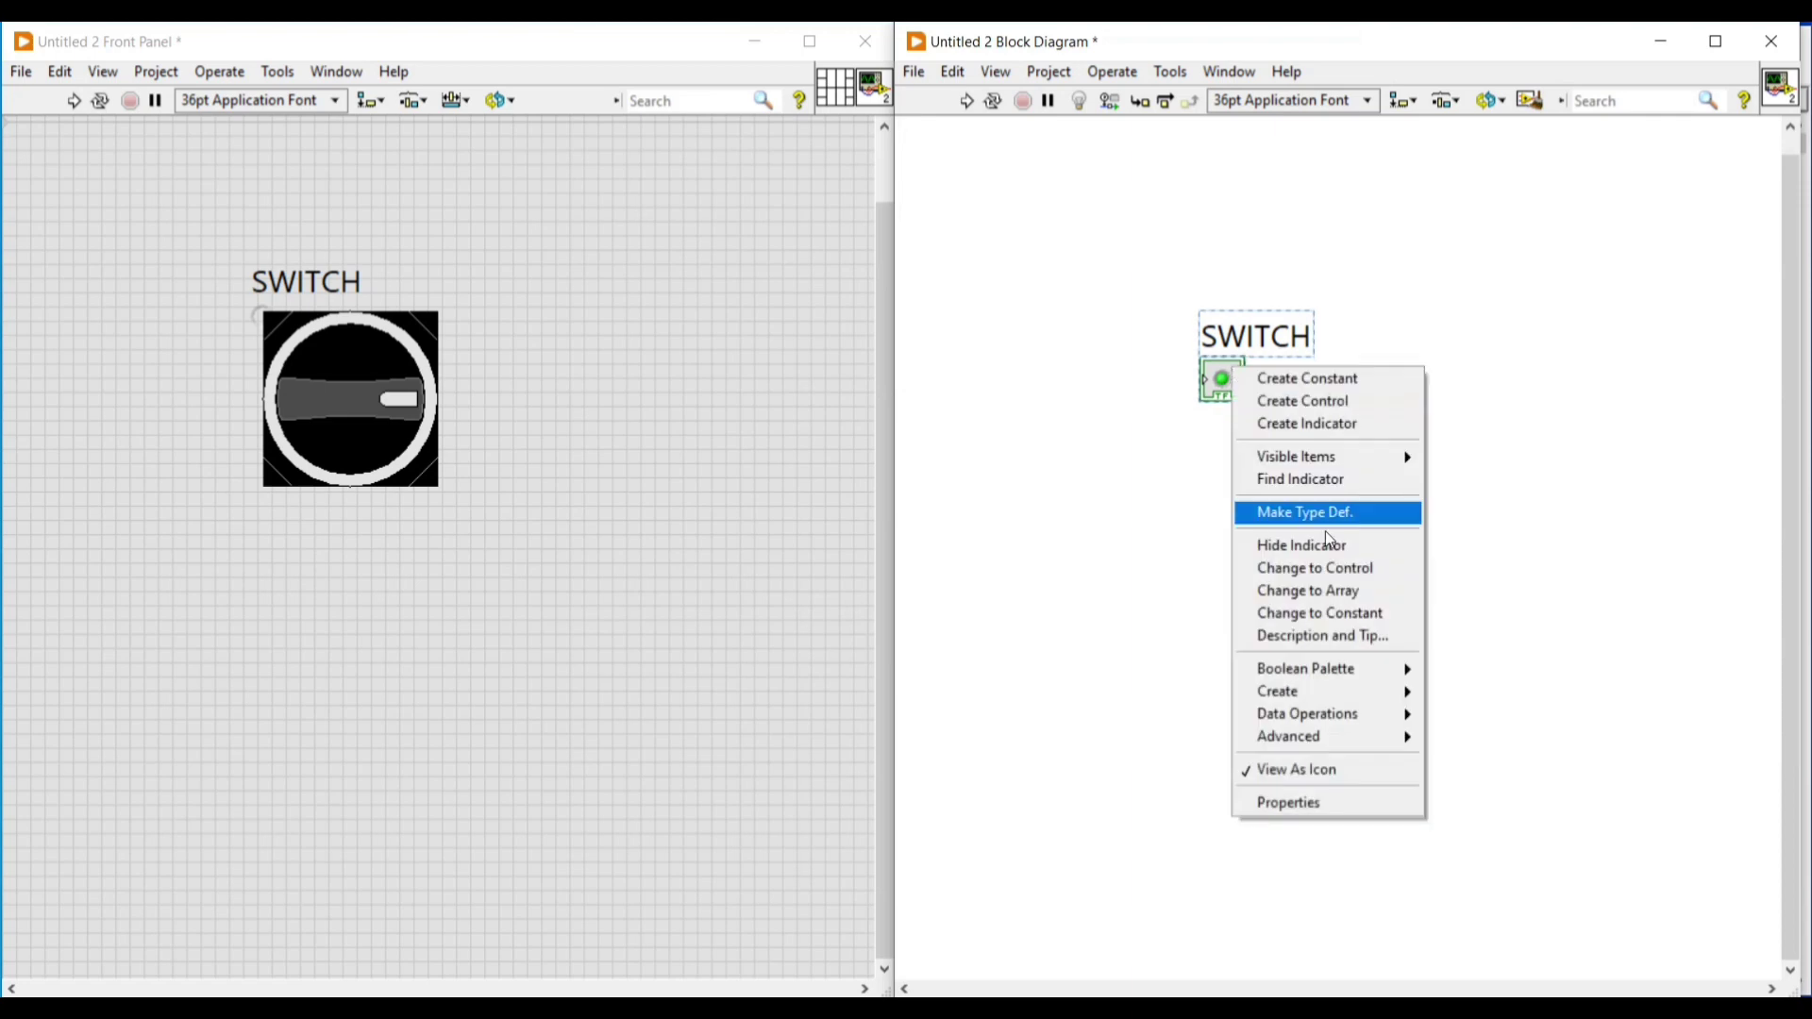
pyautogui.click(1352, 772)
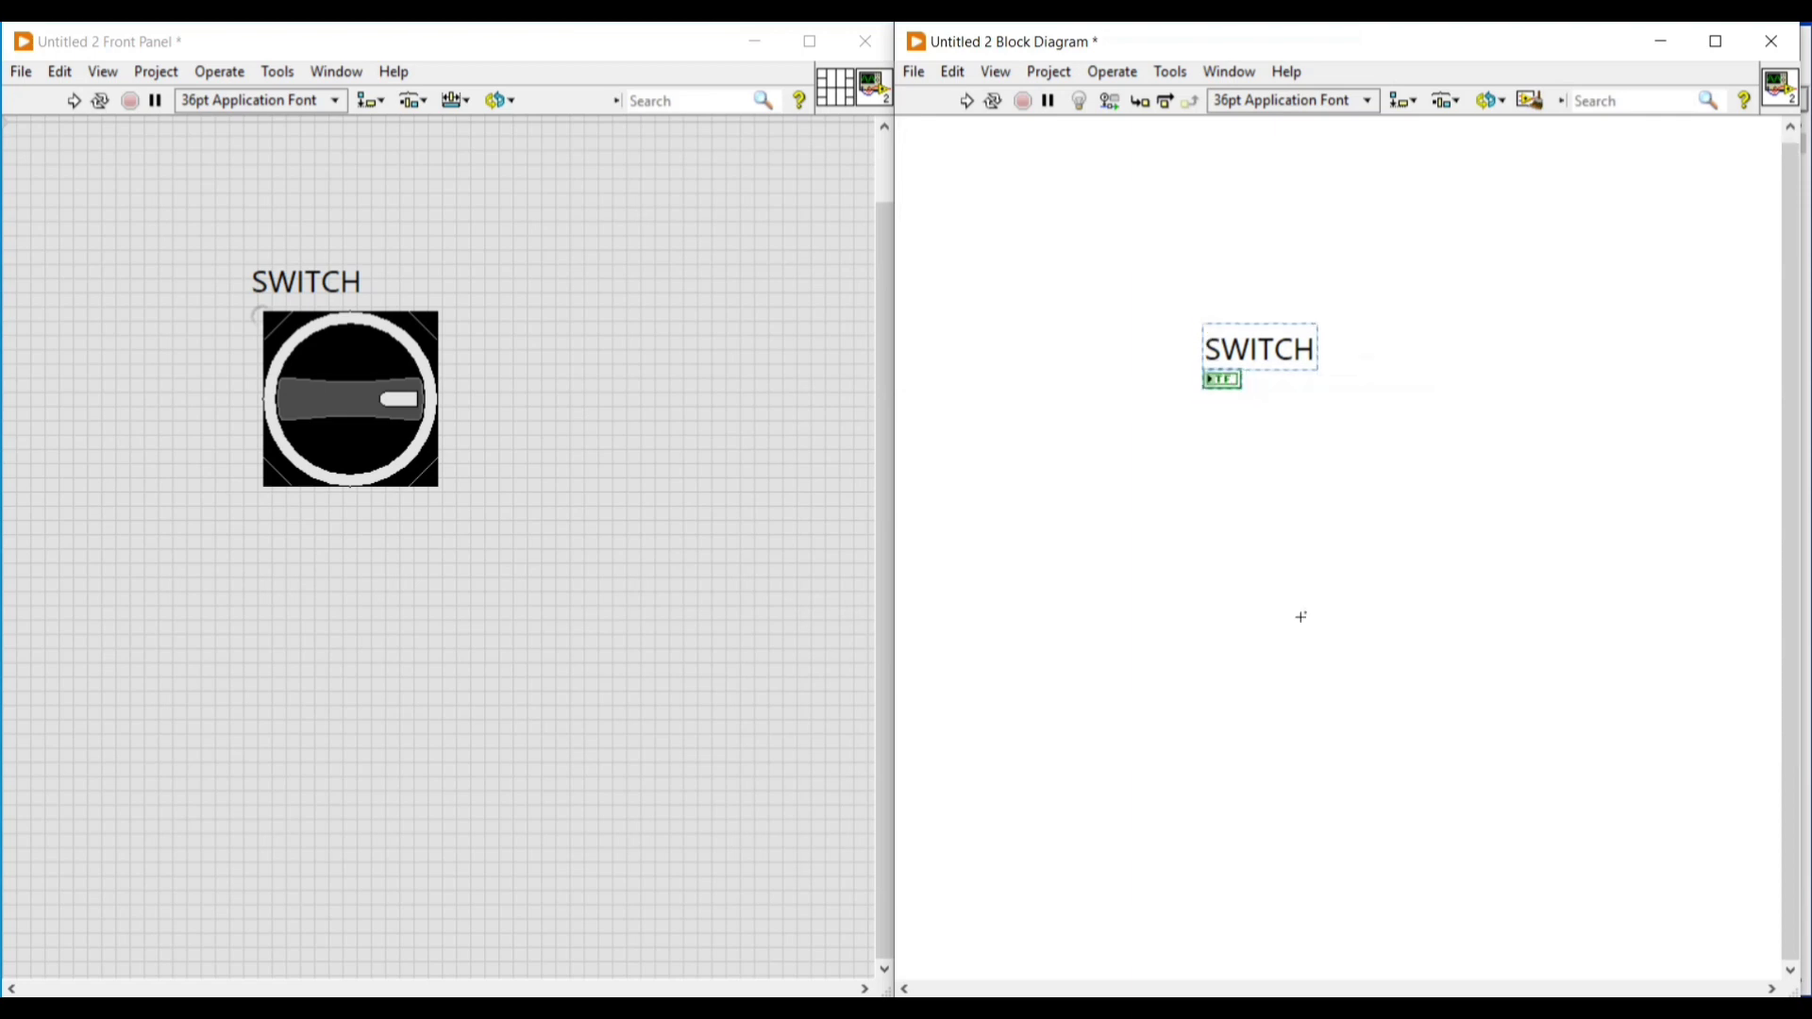
pyautogui.rightClick(1235, 380)
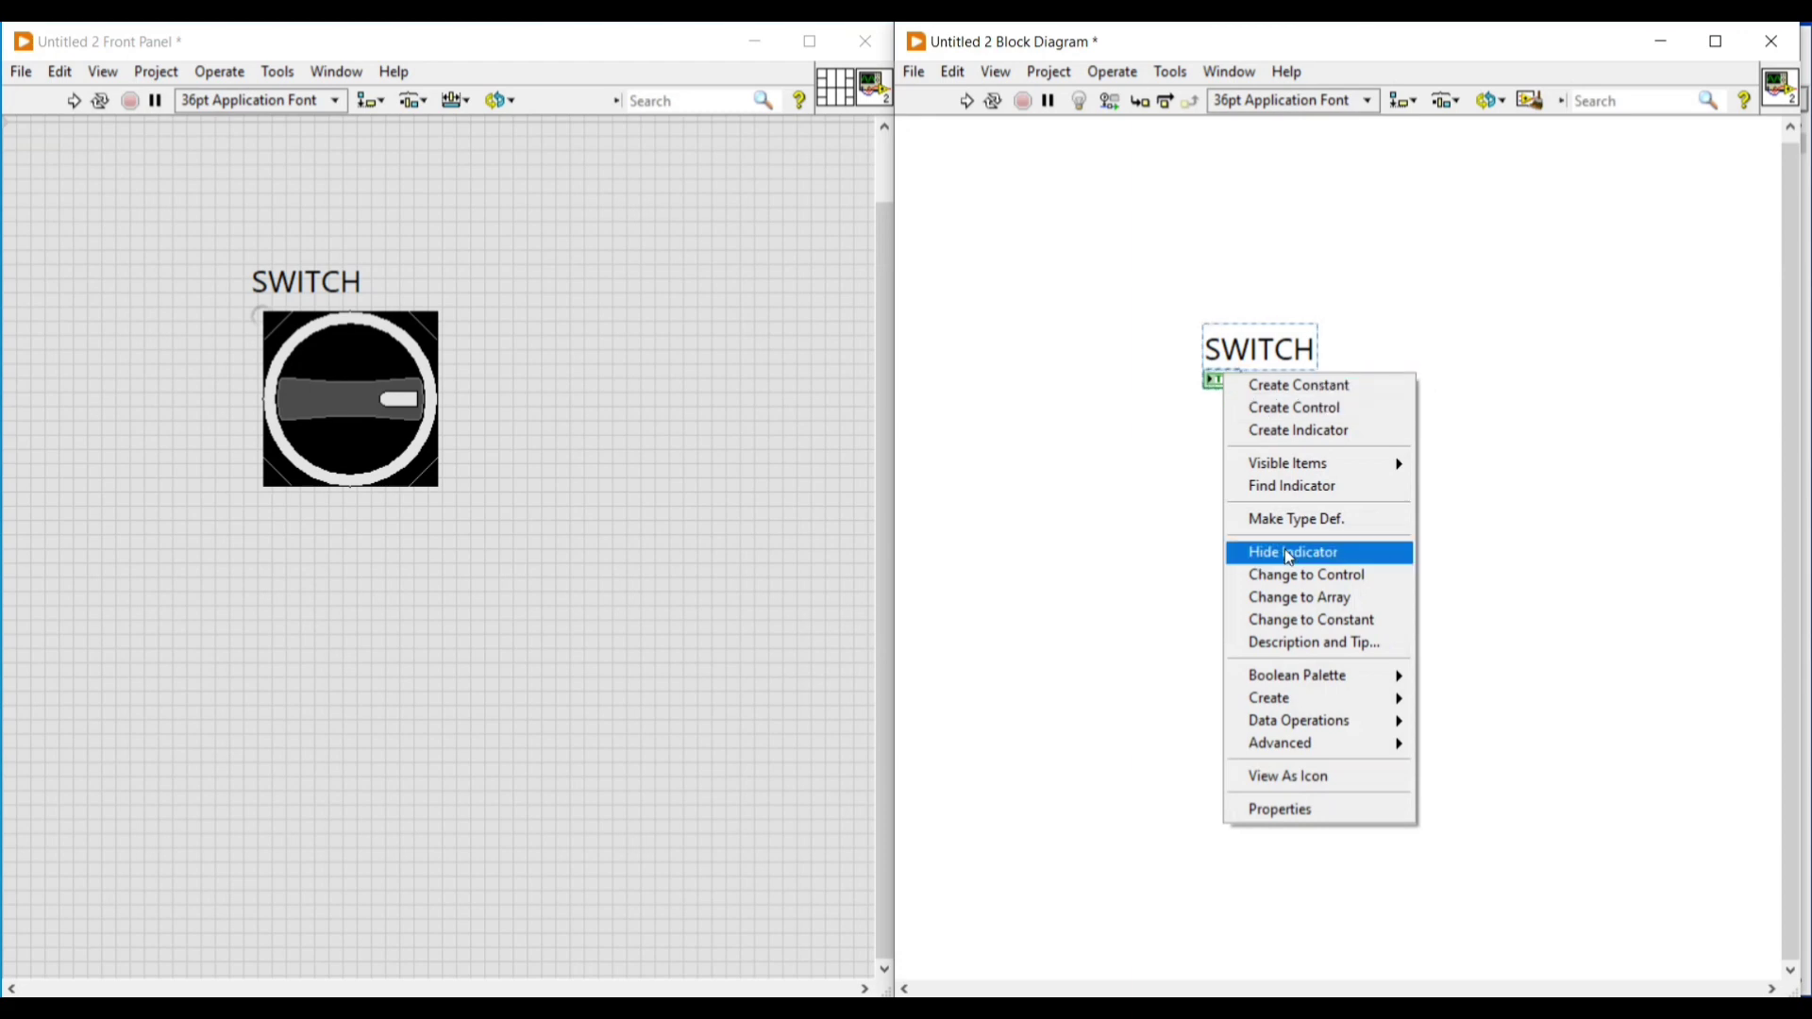
pyautogui.click(1290, 576)
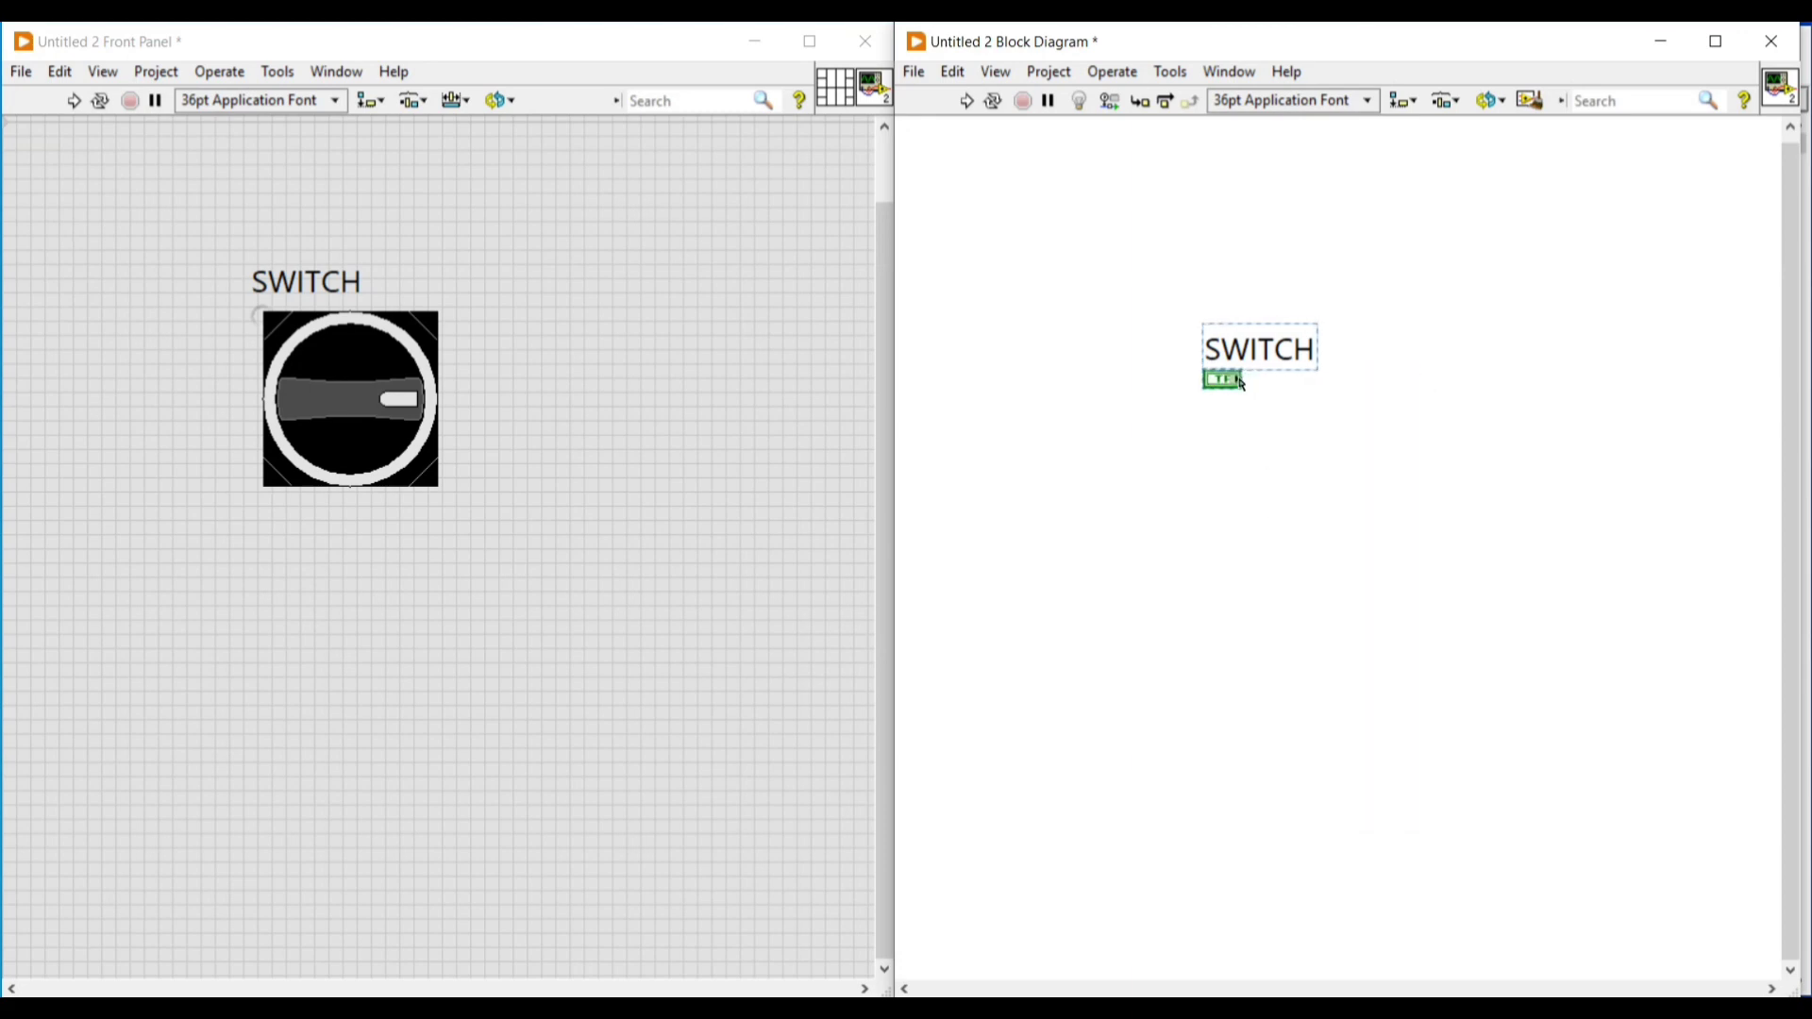
pyautogui.moveTo(1231, 385); pyautogui.dragTo(1013, 388)
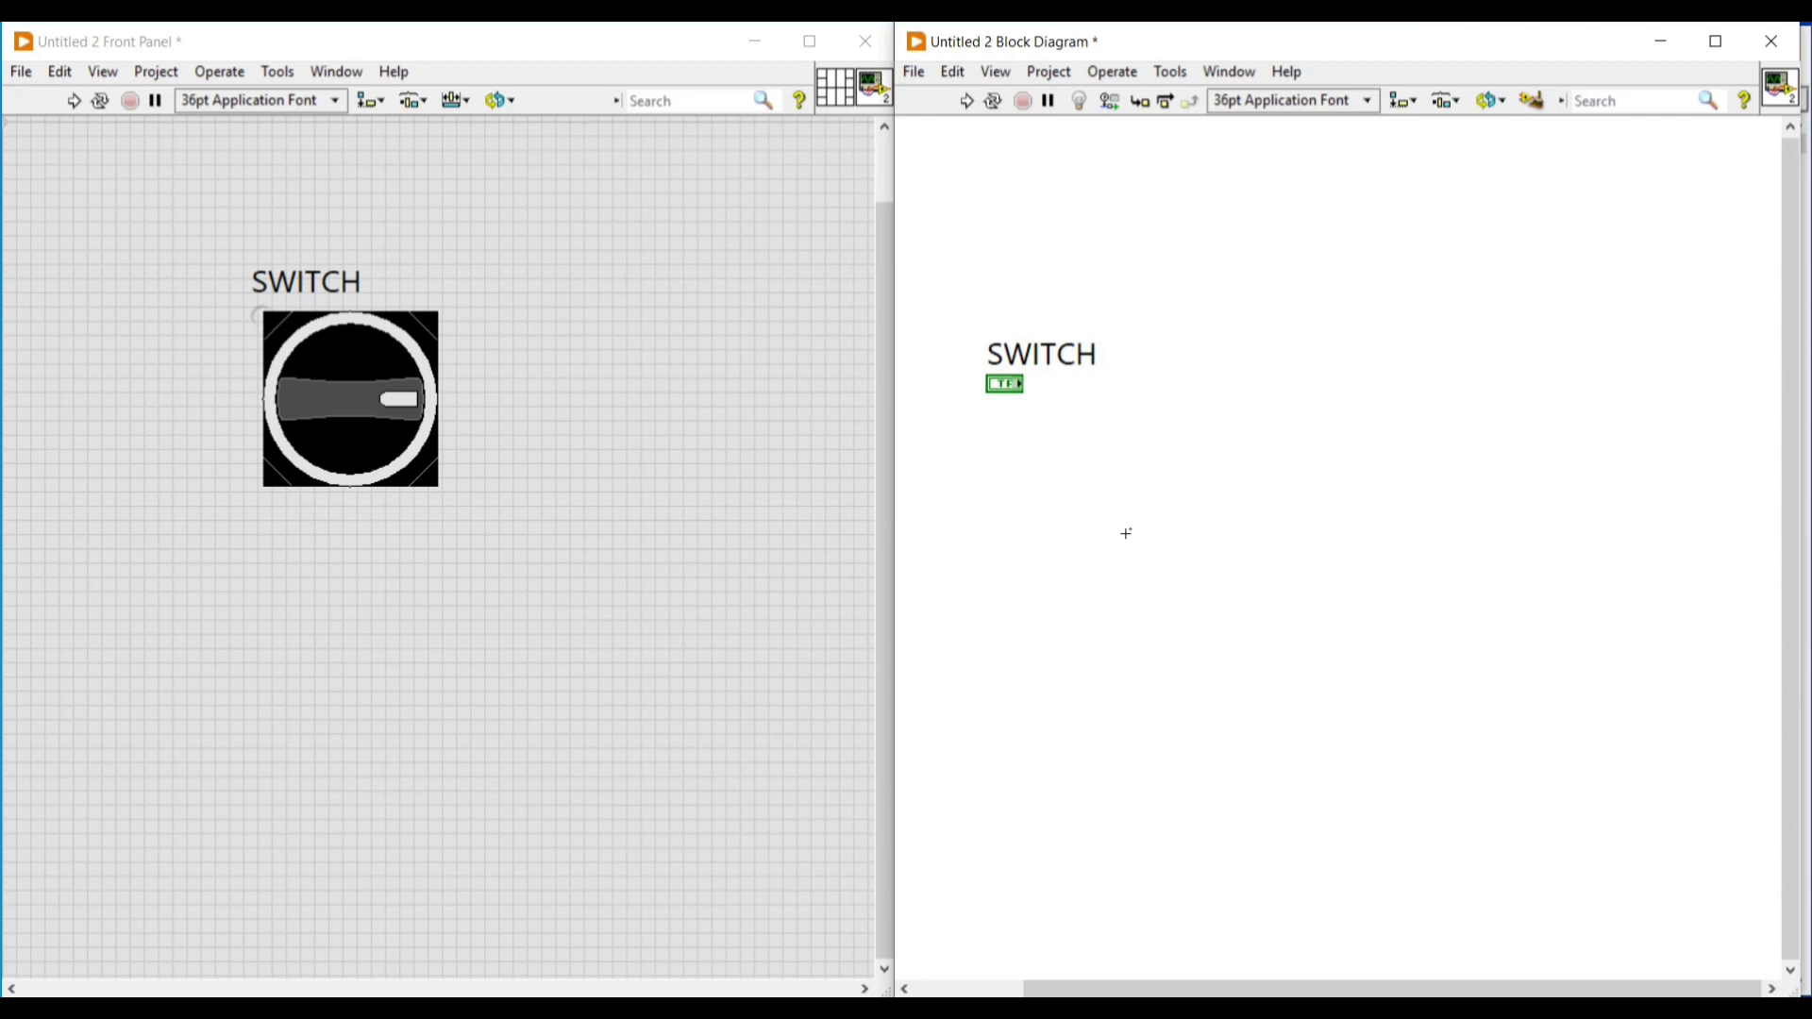
# Save the VI with the file name Indication.
pyautogui.hotkey('ctrl', 's')
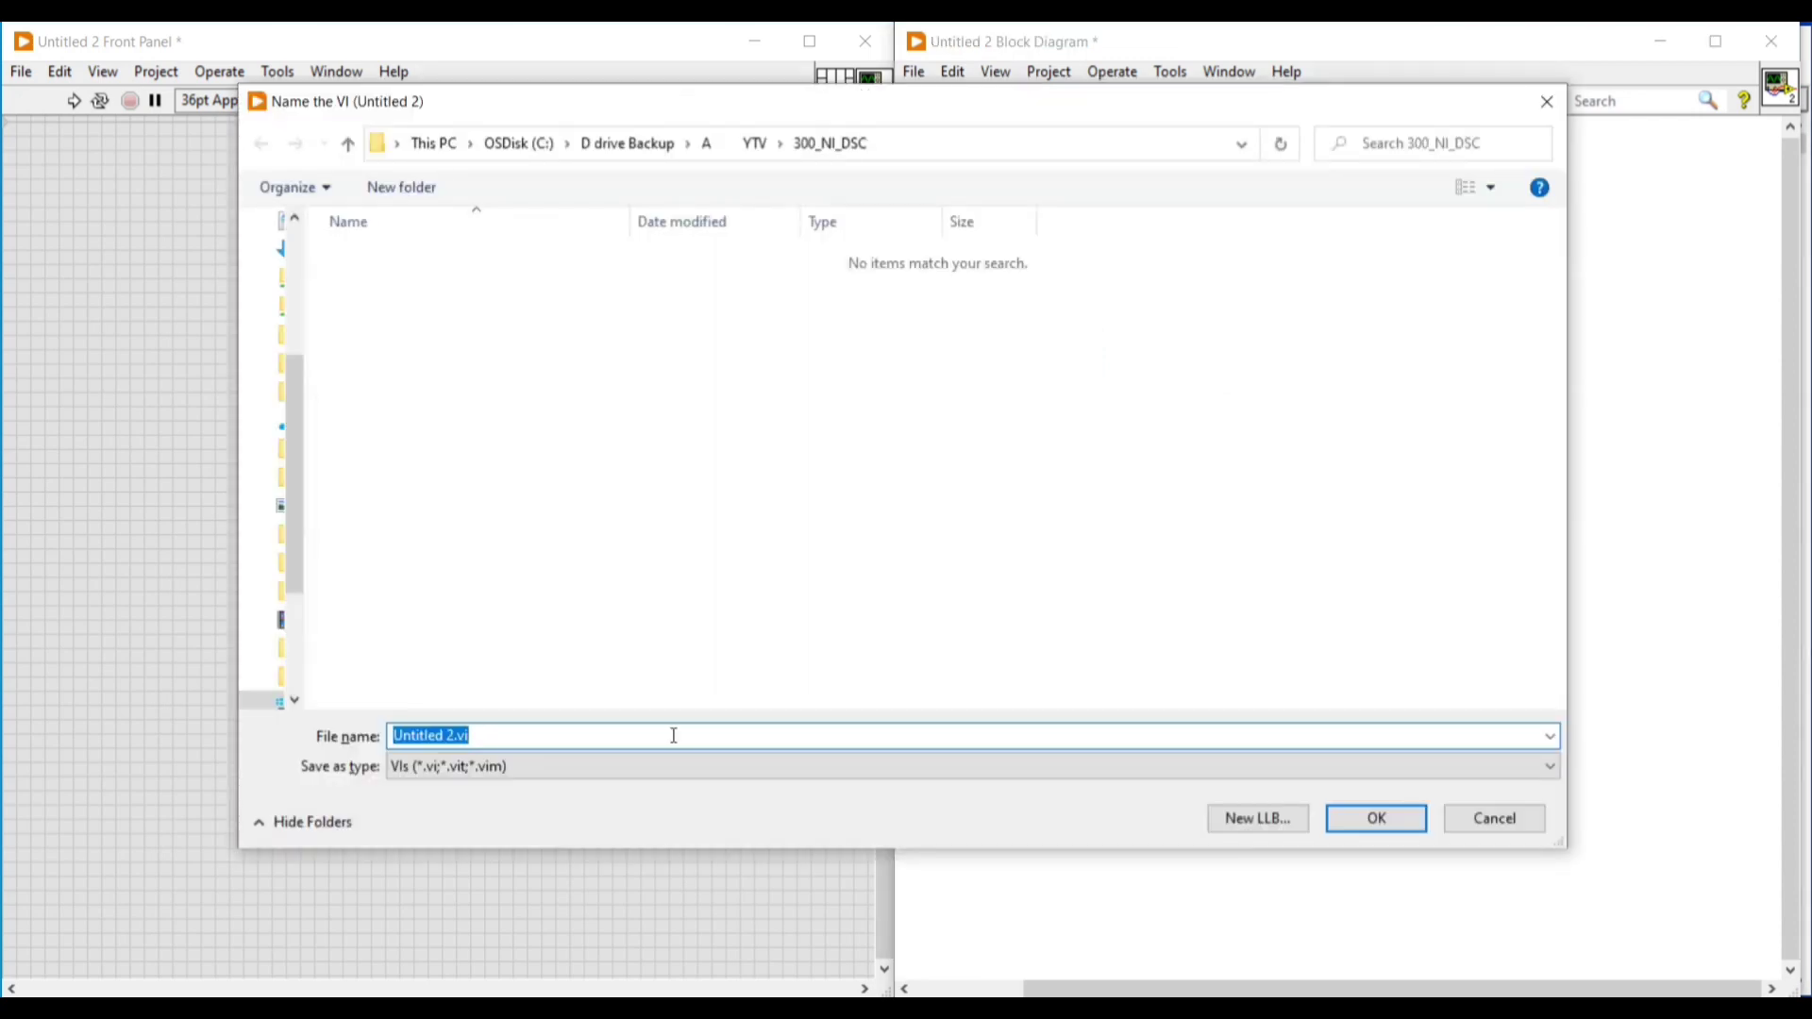
pyautogui.write('L')
pyautogui.press('BackSpace')
pyautogui.write('Indication')
pyautogui.press('Return')
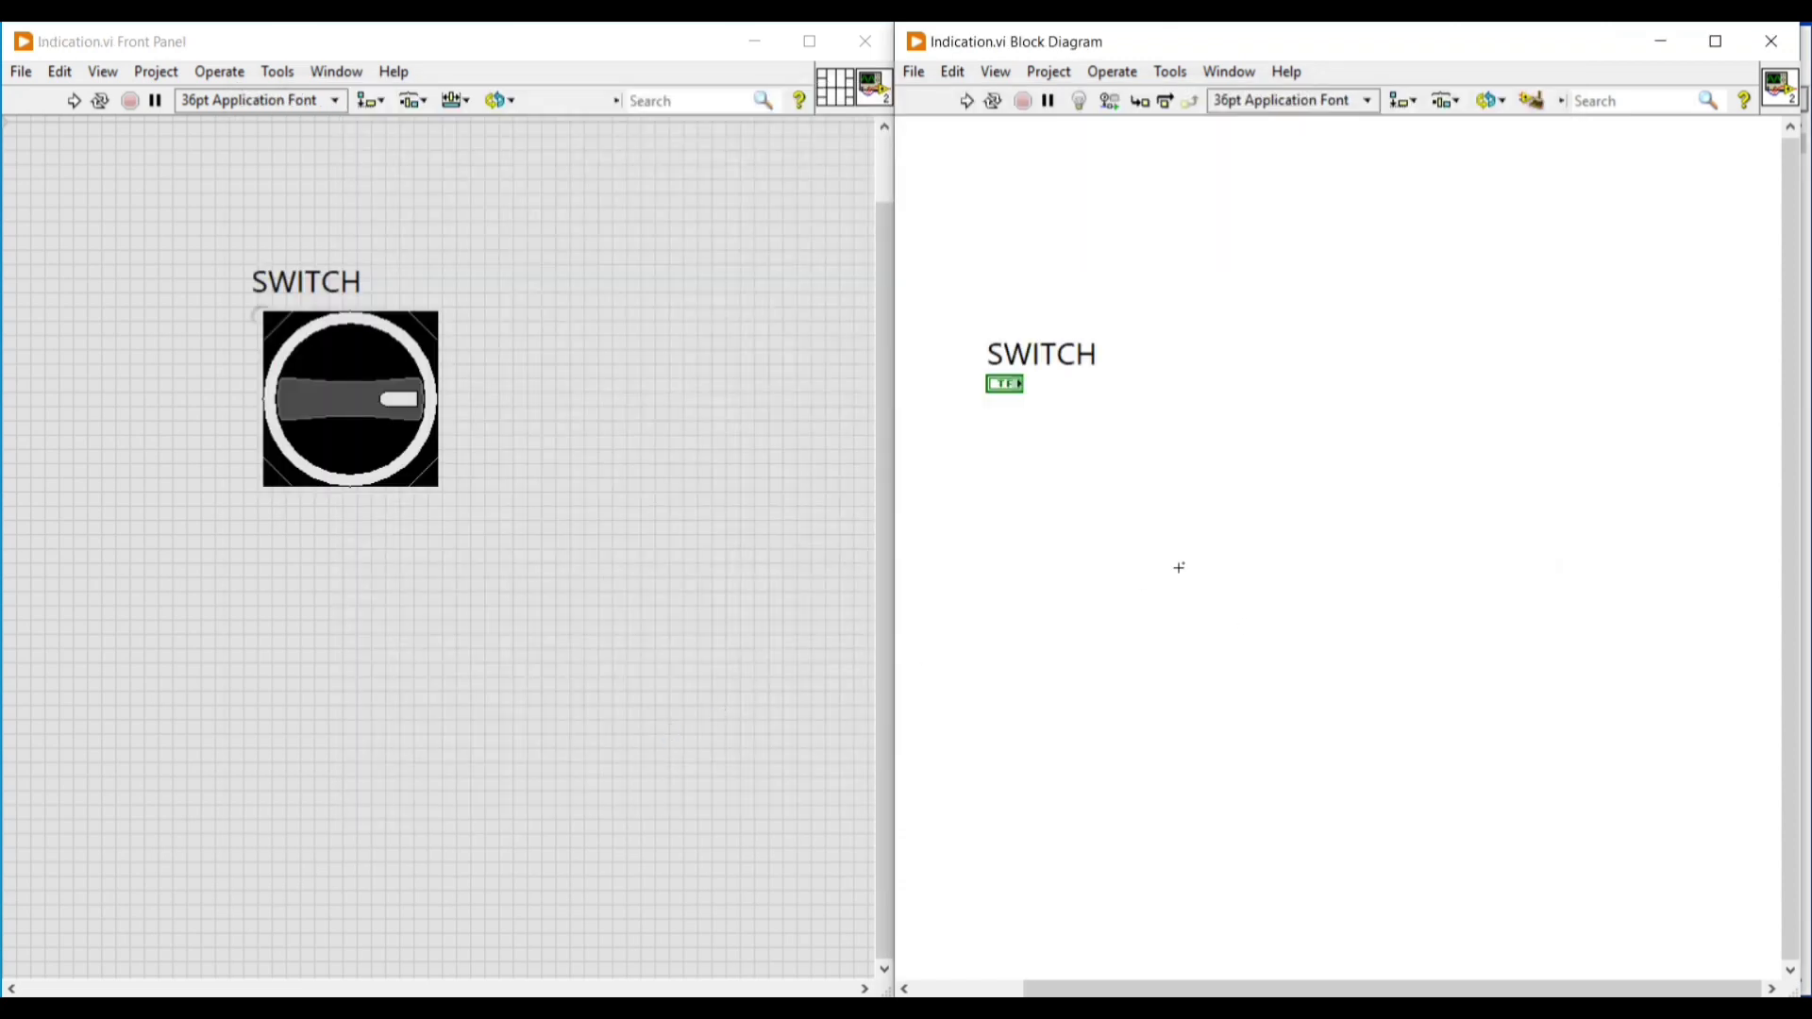
# Place a Round LED from the Boolean palette beside the SWITCH.
pyautogui.rightClick(568, 381)
pyautogui.moveTo(755, 311)
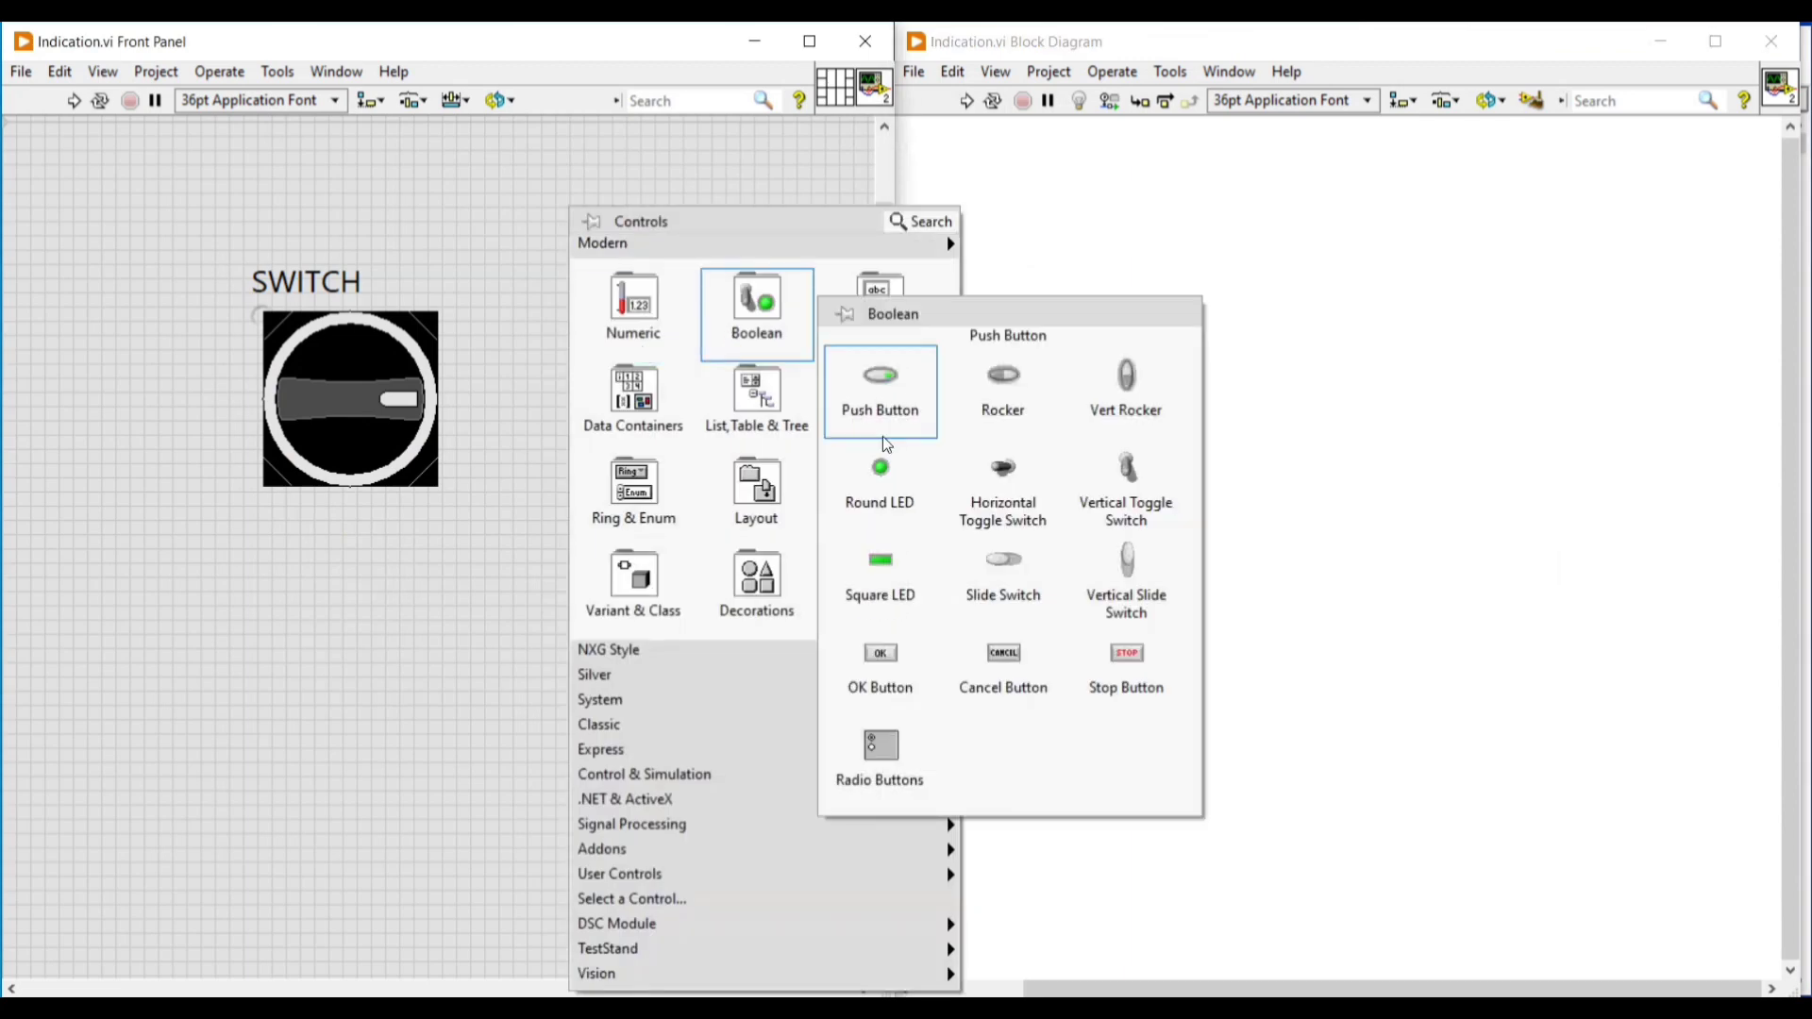
pyautogui.click(880, 466)
pyautogui.click(579, 387)
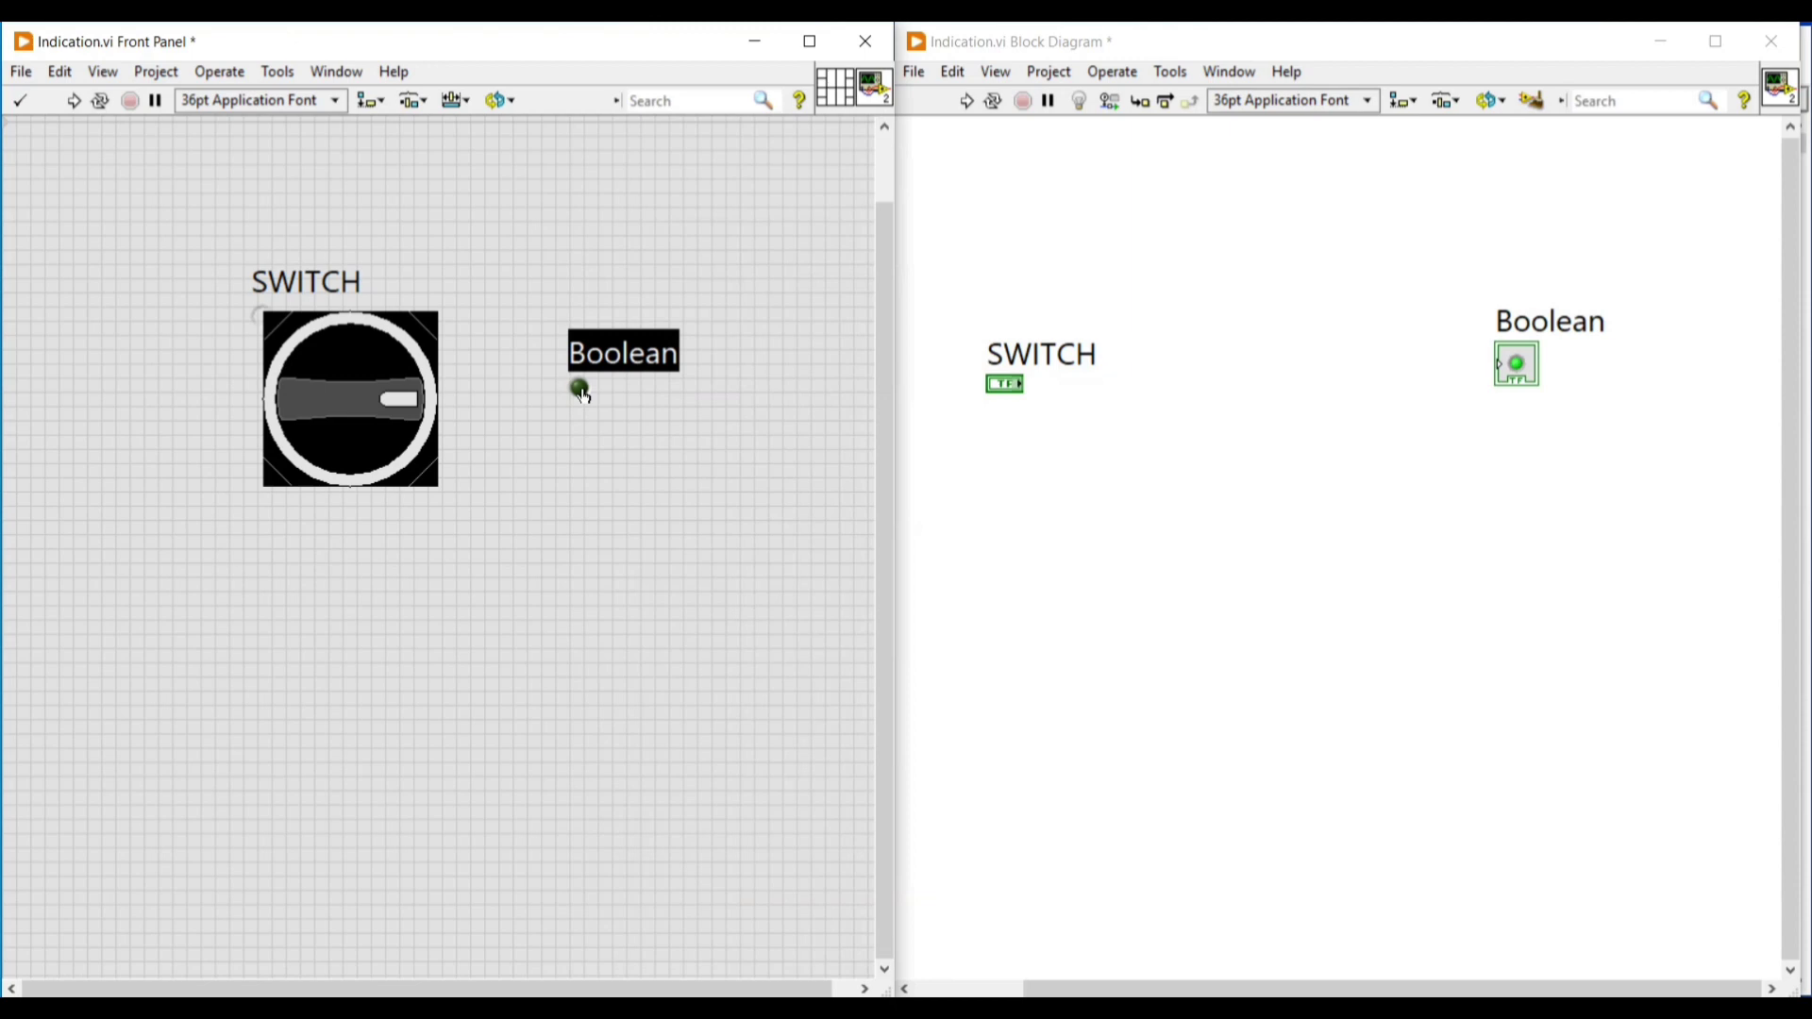
# Check the LED's terminal on the block diagram, then open the LED's options menu.
pyautogui.click(1217, 623)
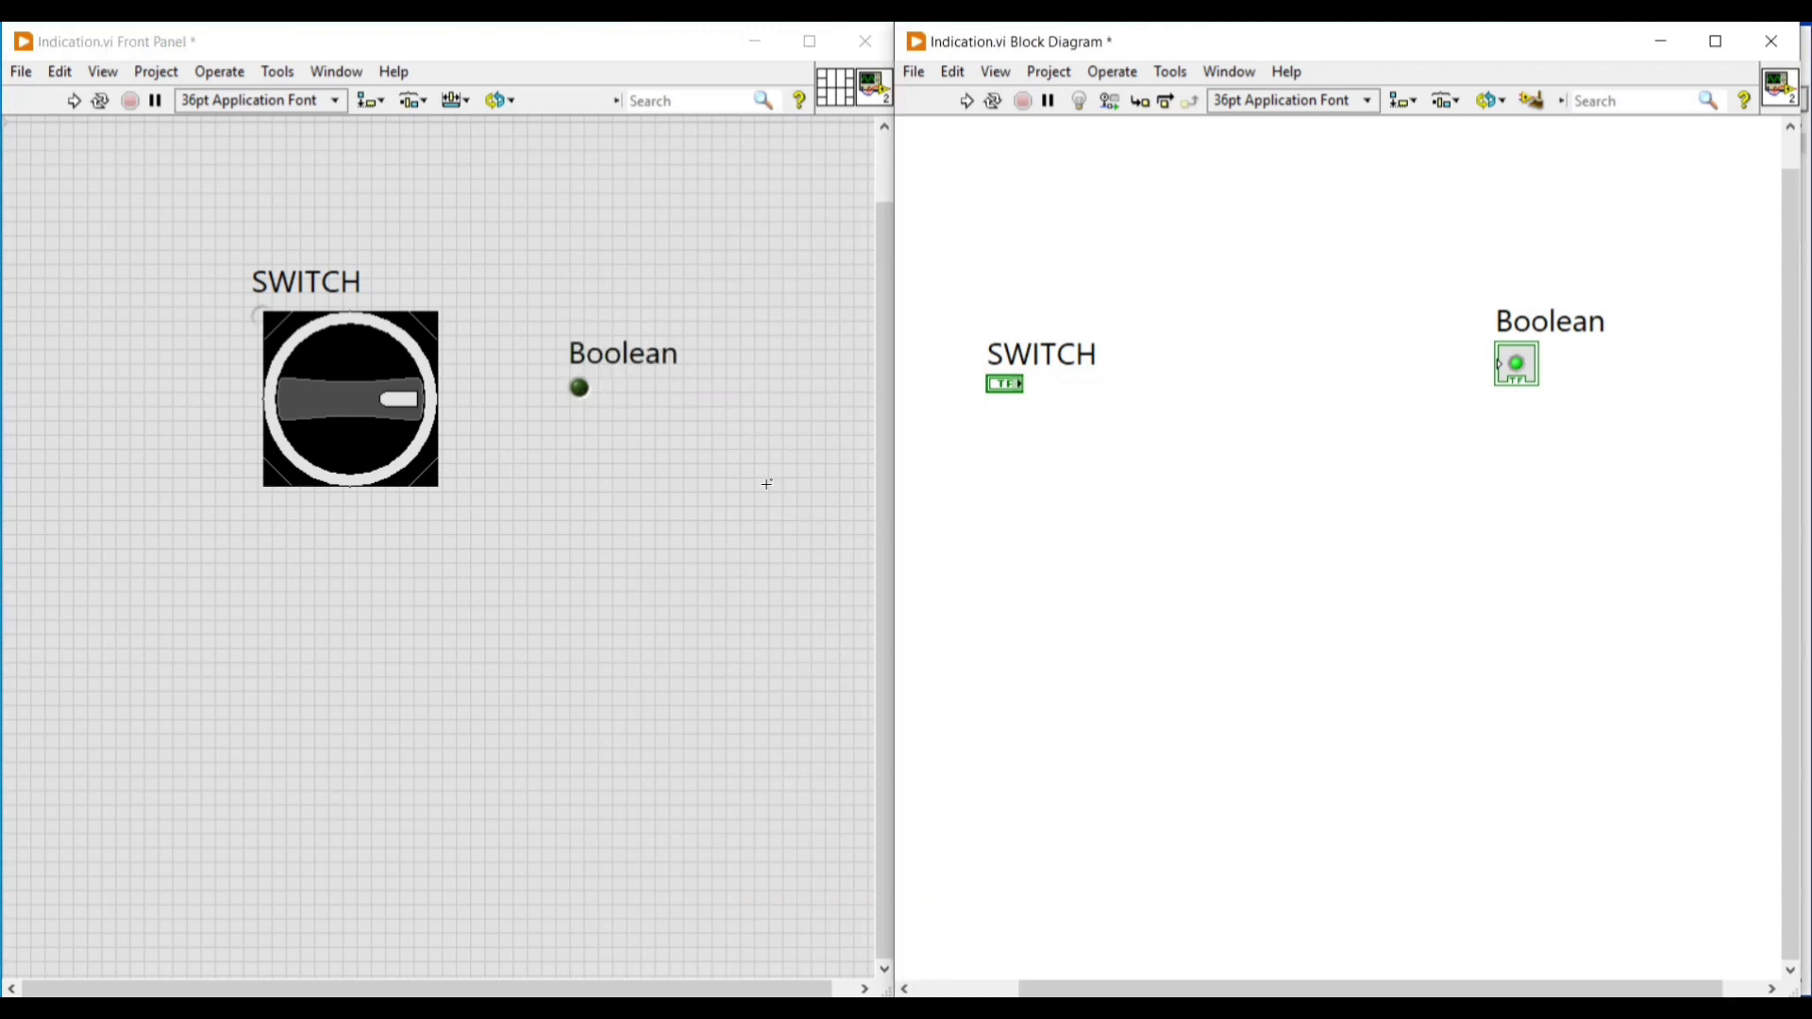
pyautogui.click(582, 400)
pyautogui.click(582, 400)
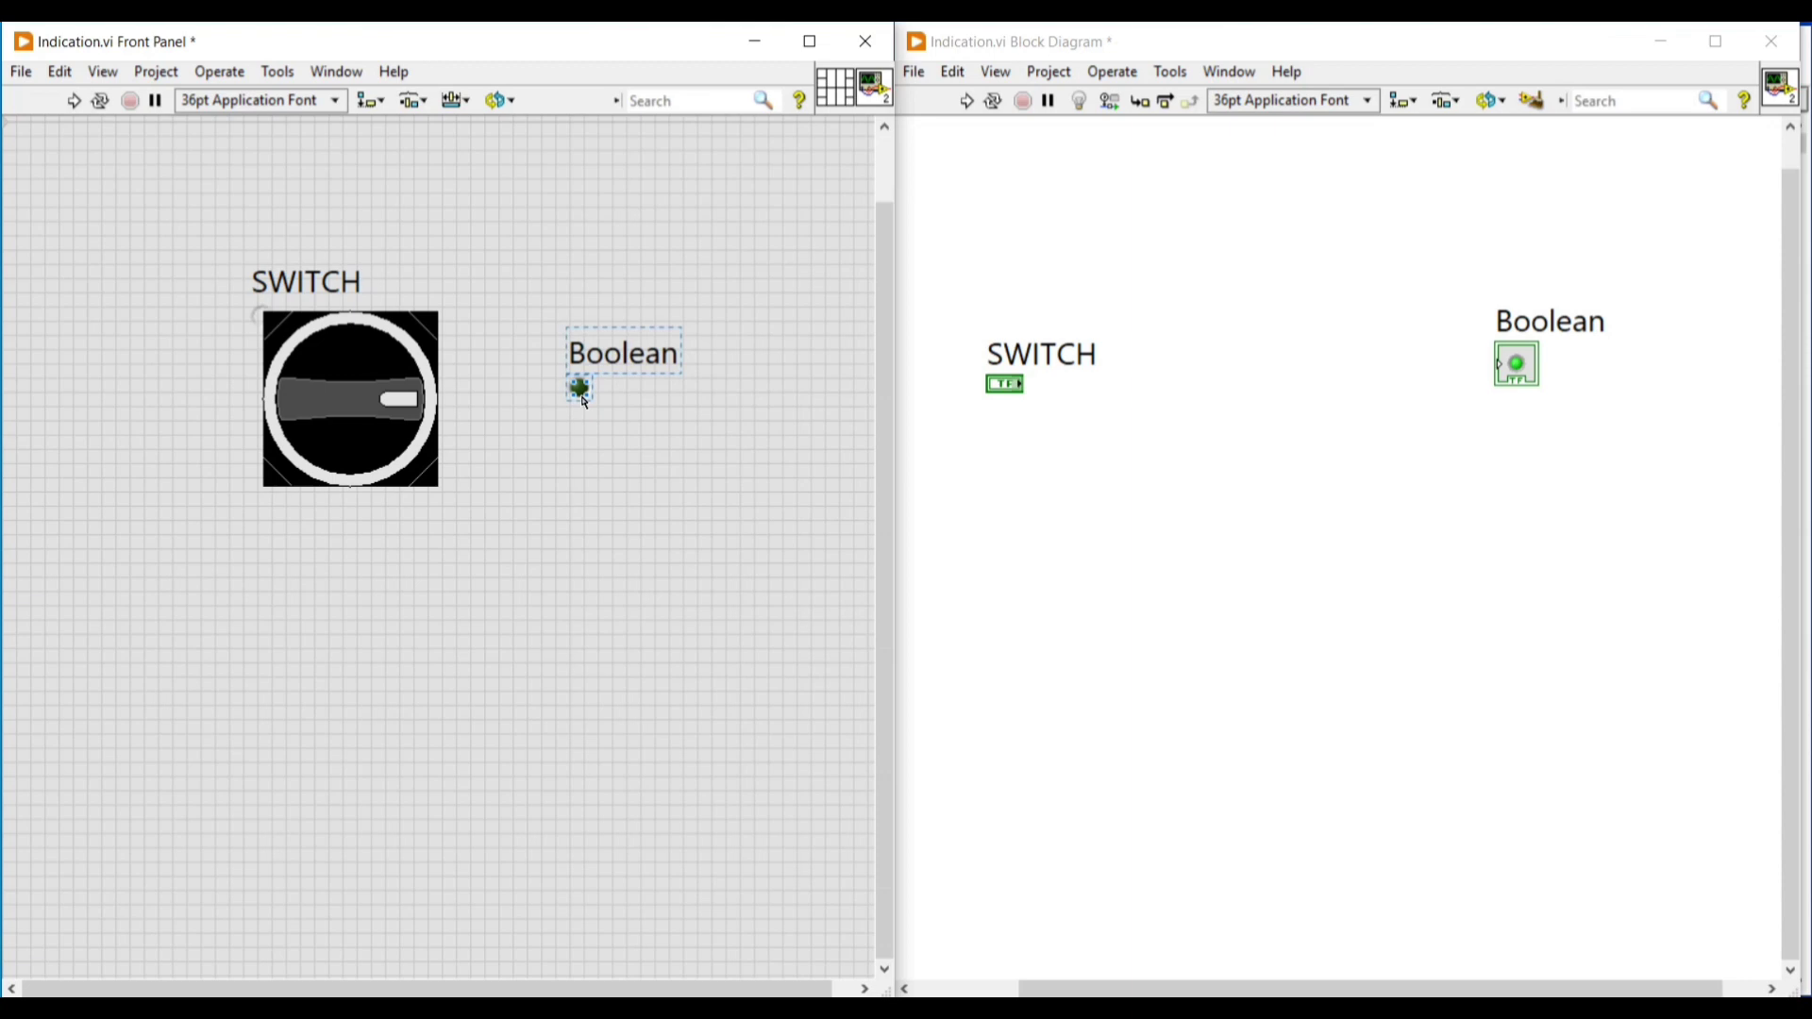
pyautogui.rightClick(582, 394)
# Open the LED in the control editor and add the green and red pilot lights from 3-D Pushbuttons Etc.
pyautogui.moveTo(693, 641)
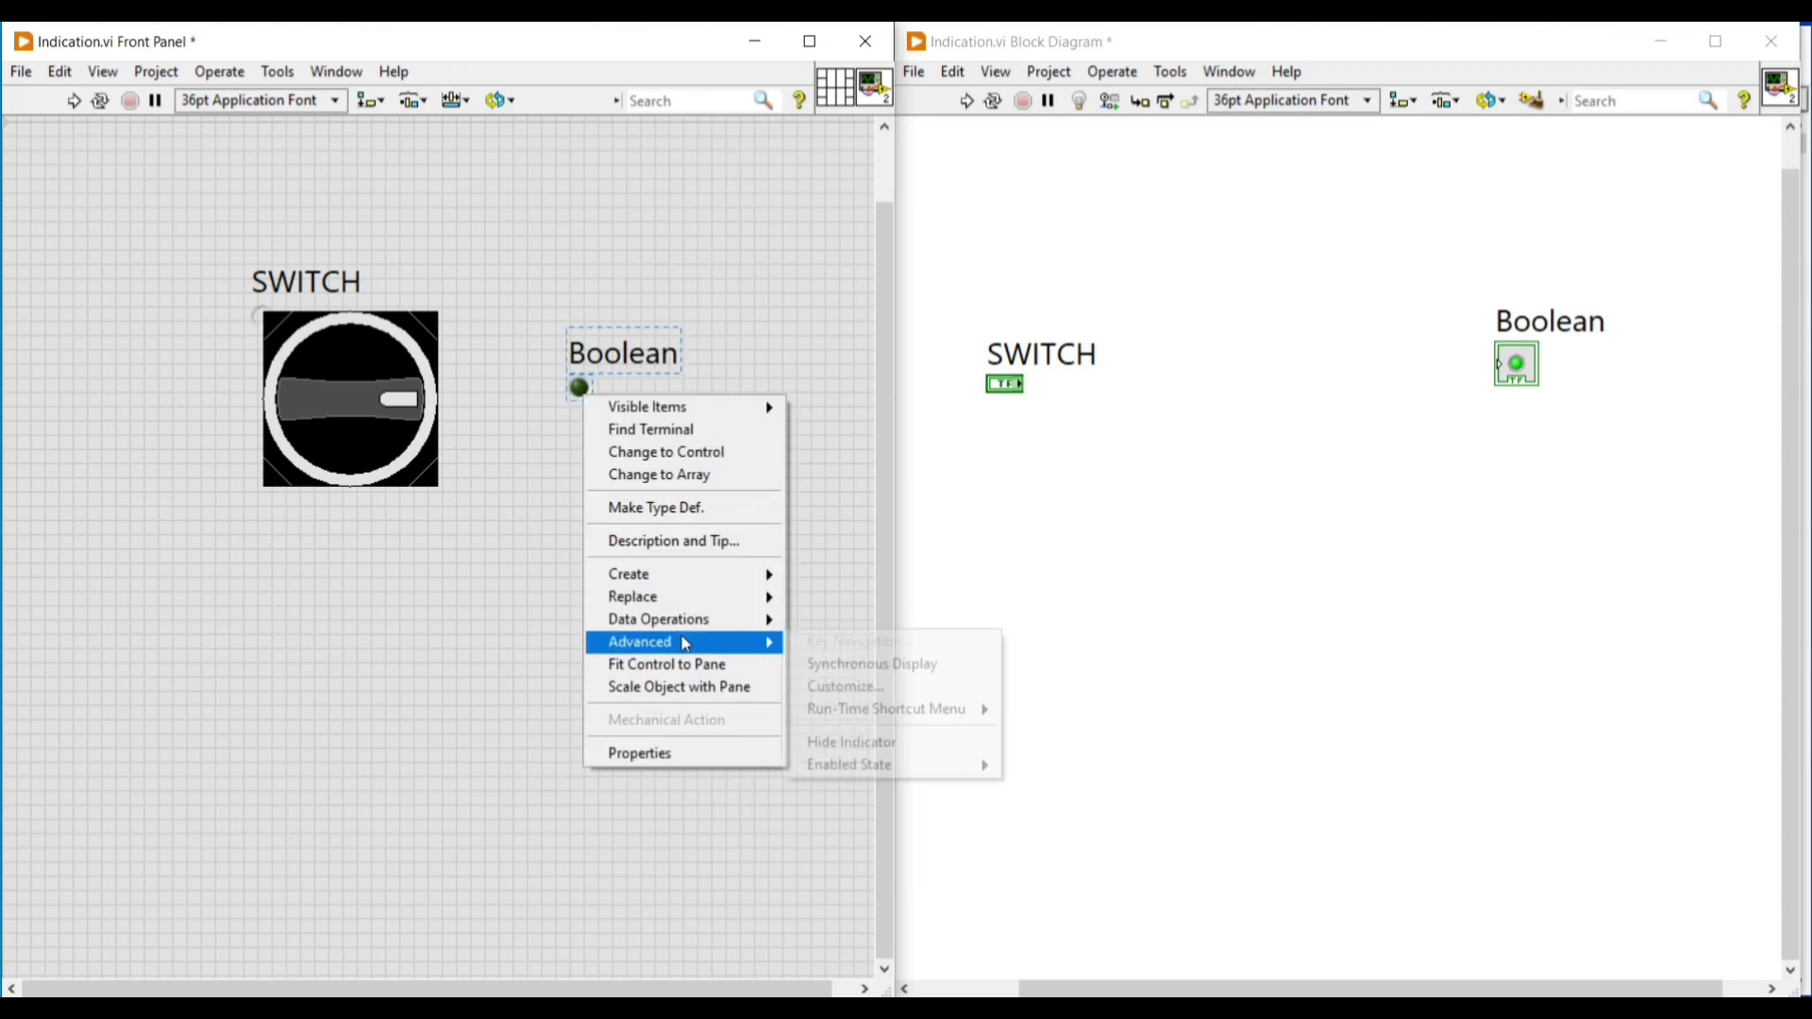
pyautogui.click(850, 688)
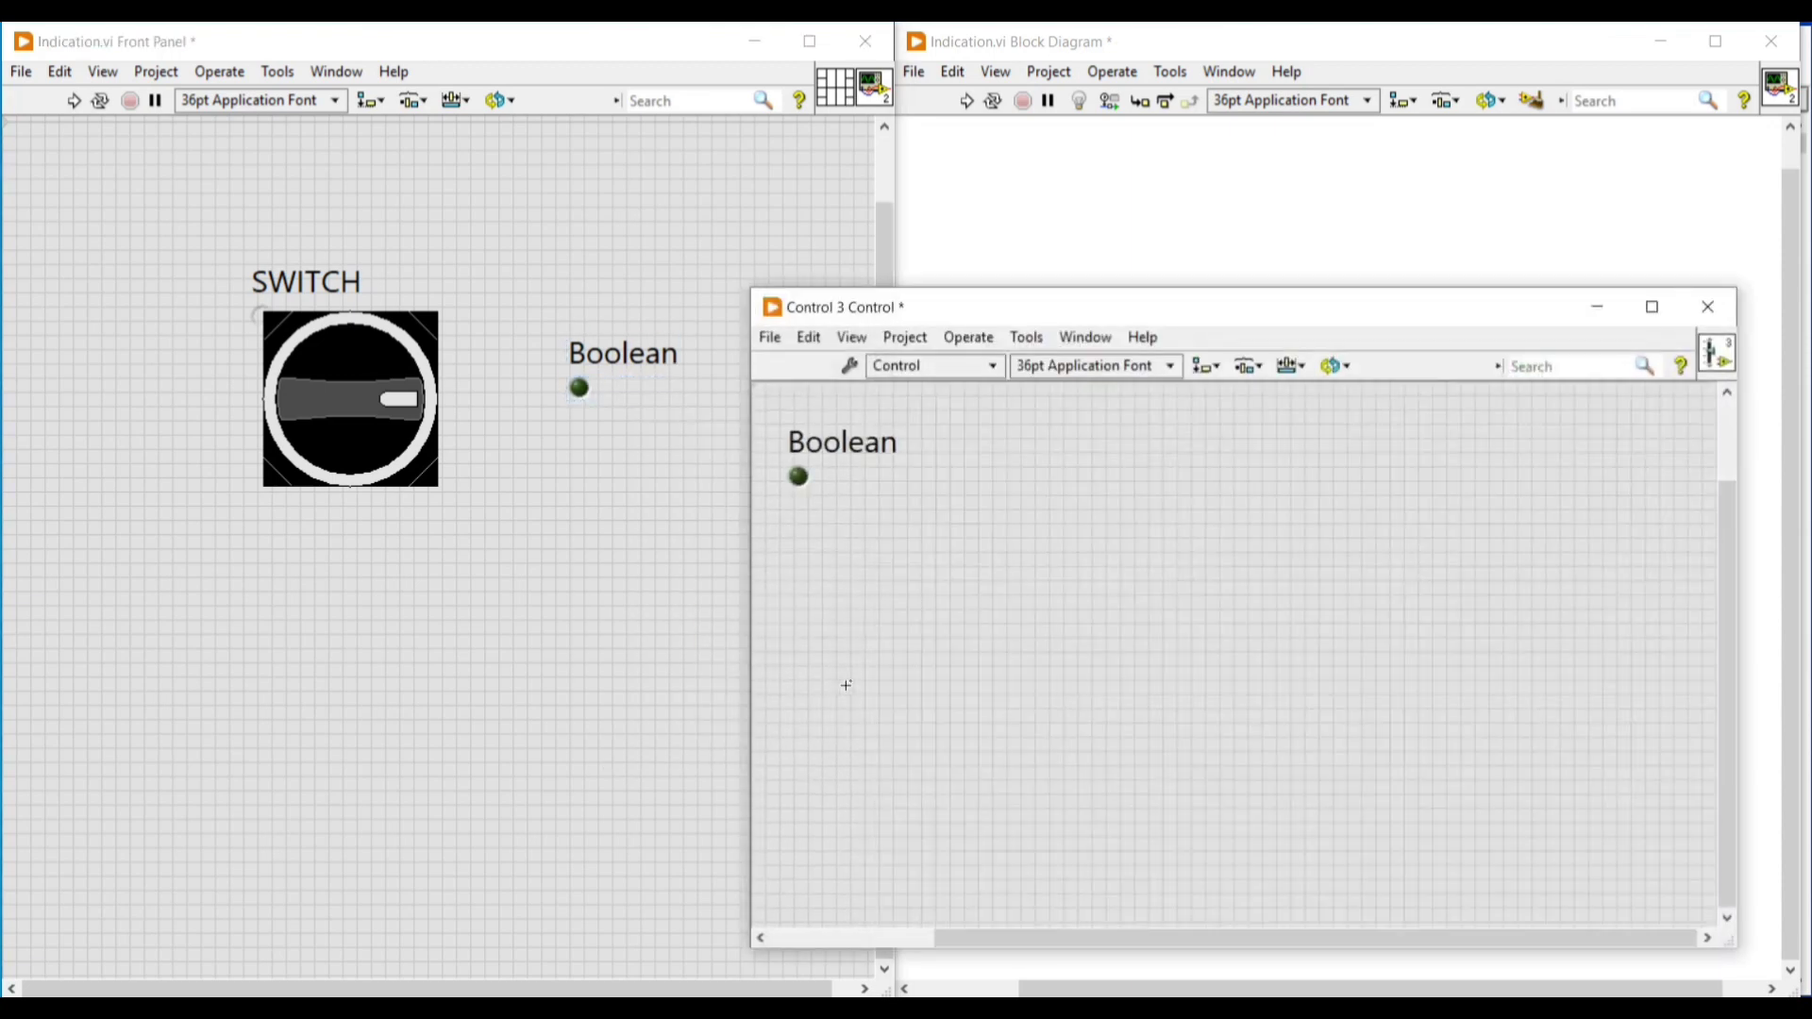
pyautogui.moveTo(908, 298); pyautogui.dragTo(393, 188)
pyautogui.click(962, 909)
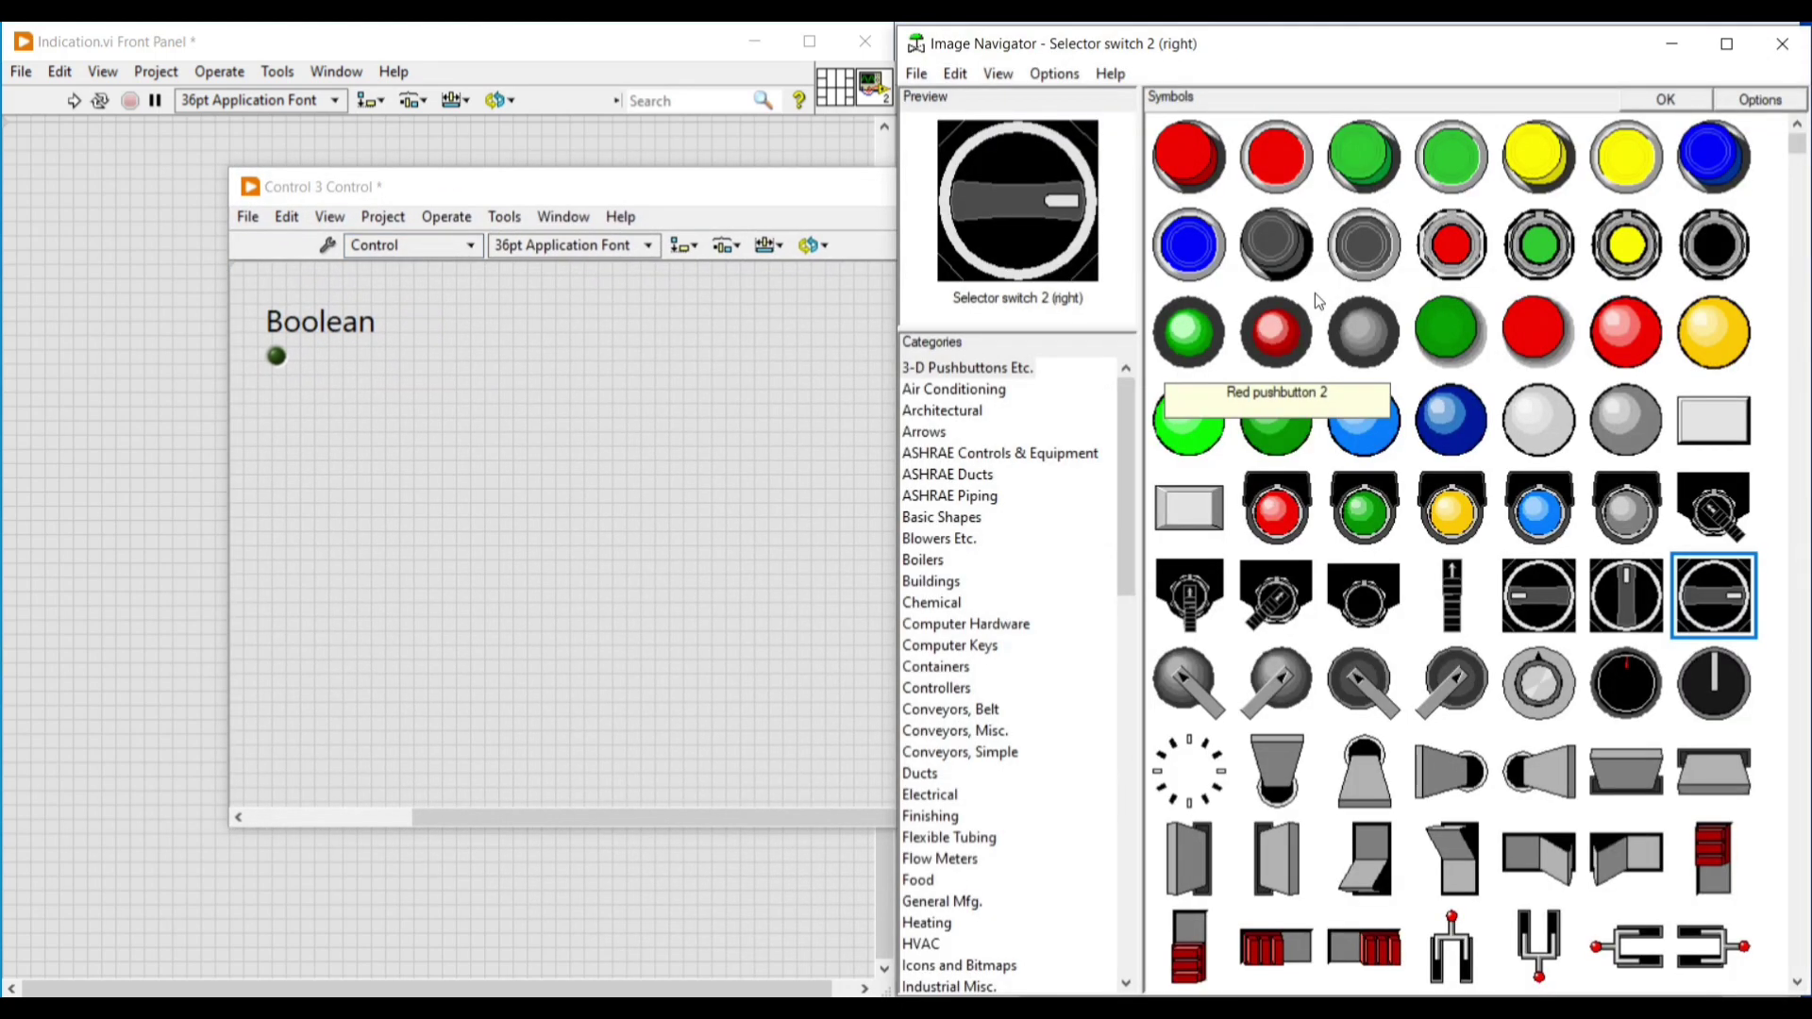
pyautogui.click(998, 370)
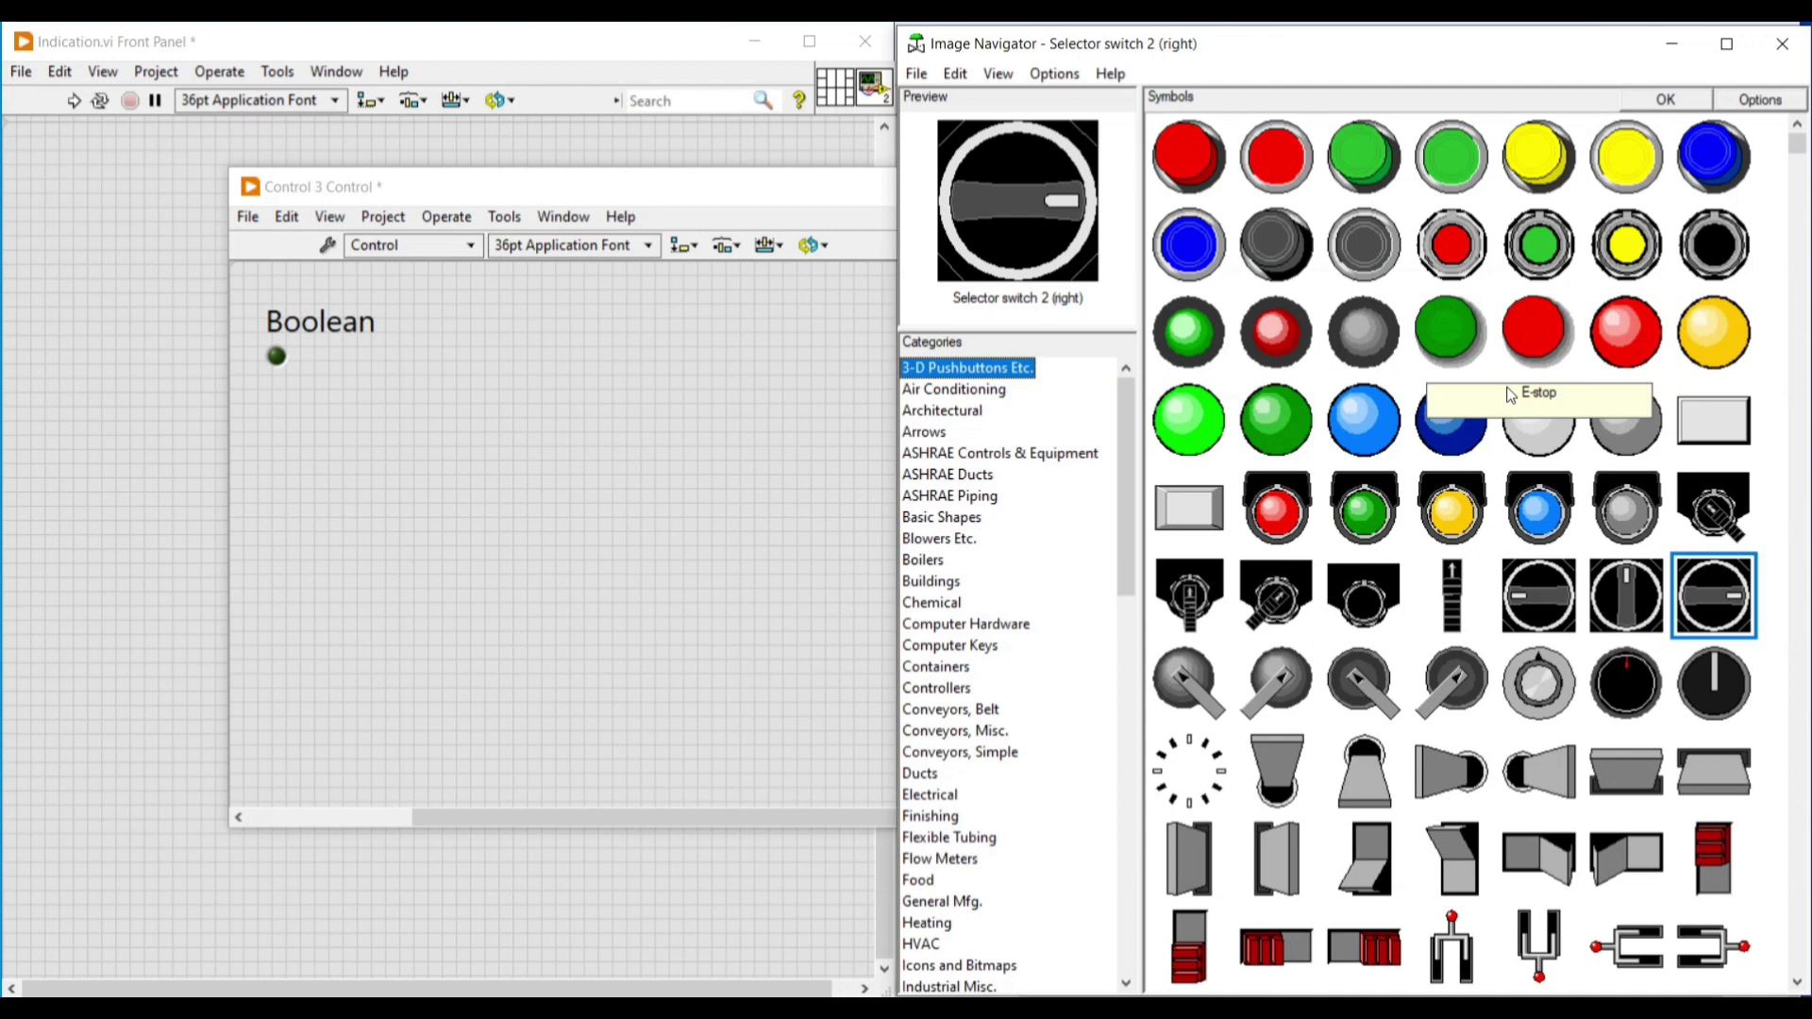
pyautogui.click(1204, 446)
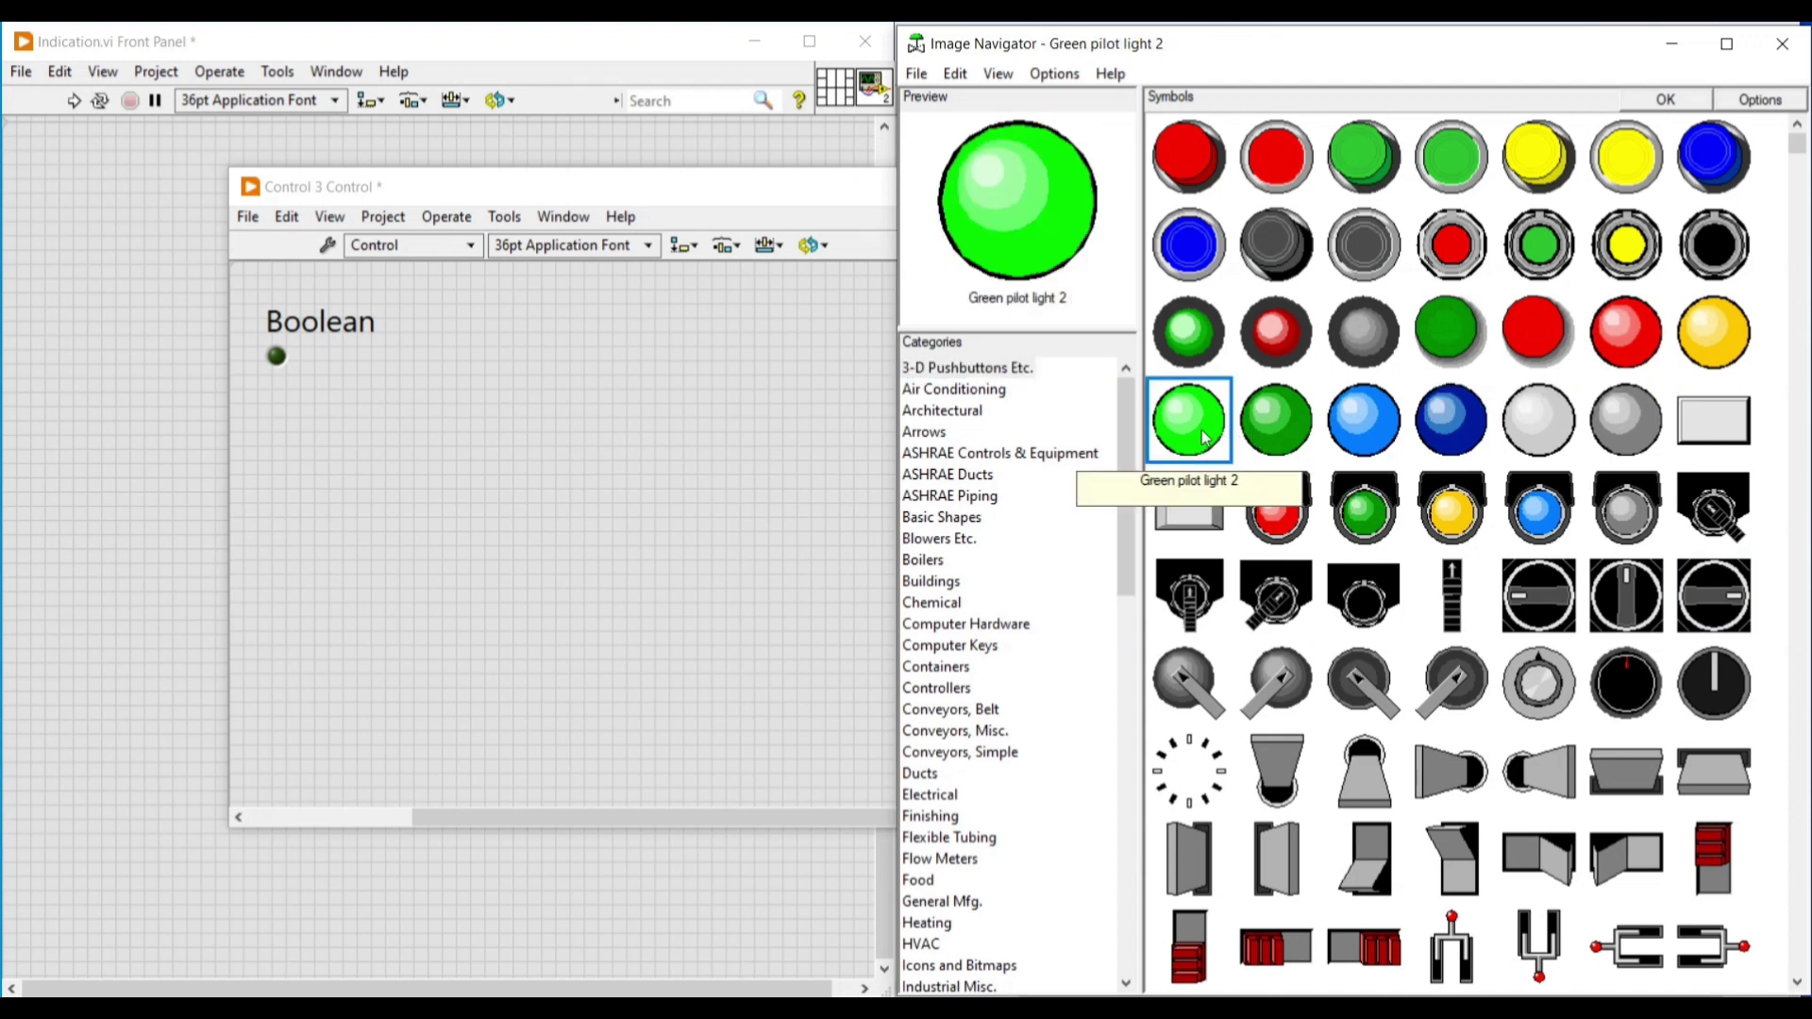
pyautogui.moveTo(1204, 436); pyautogui.dragTo(710, 587)
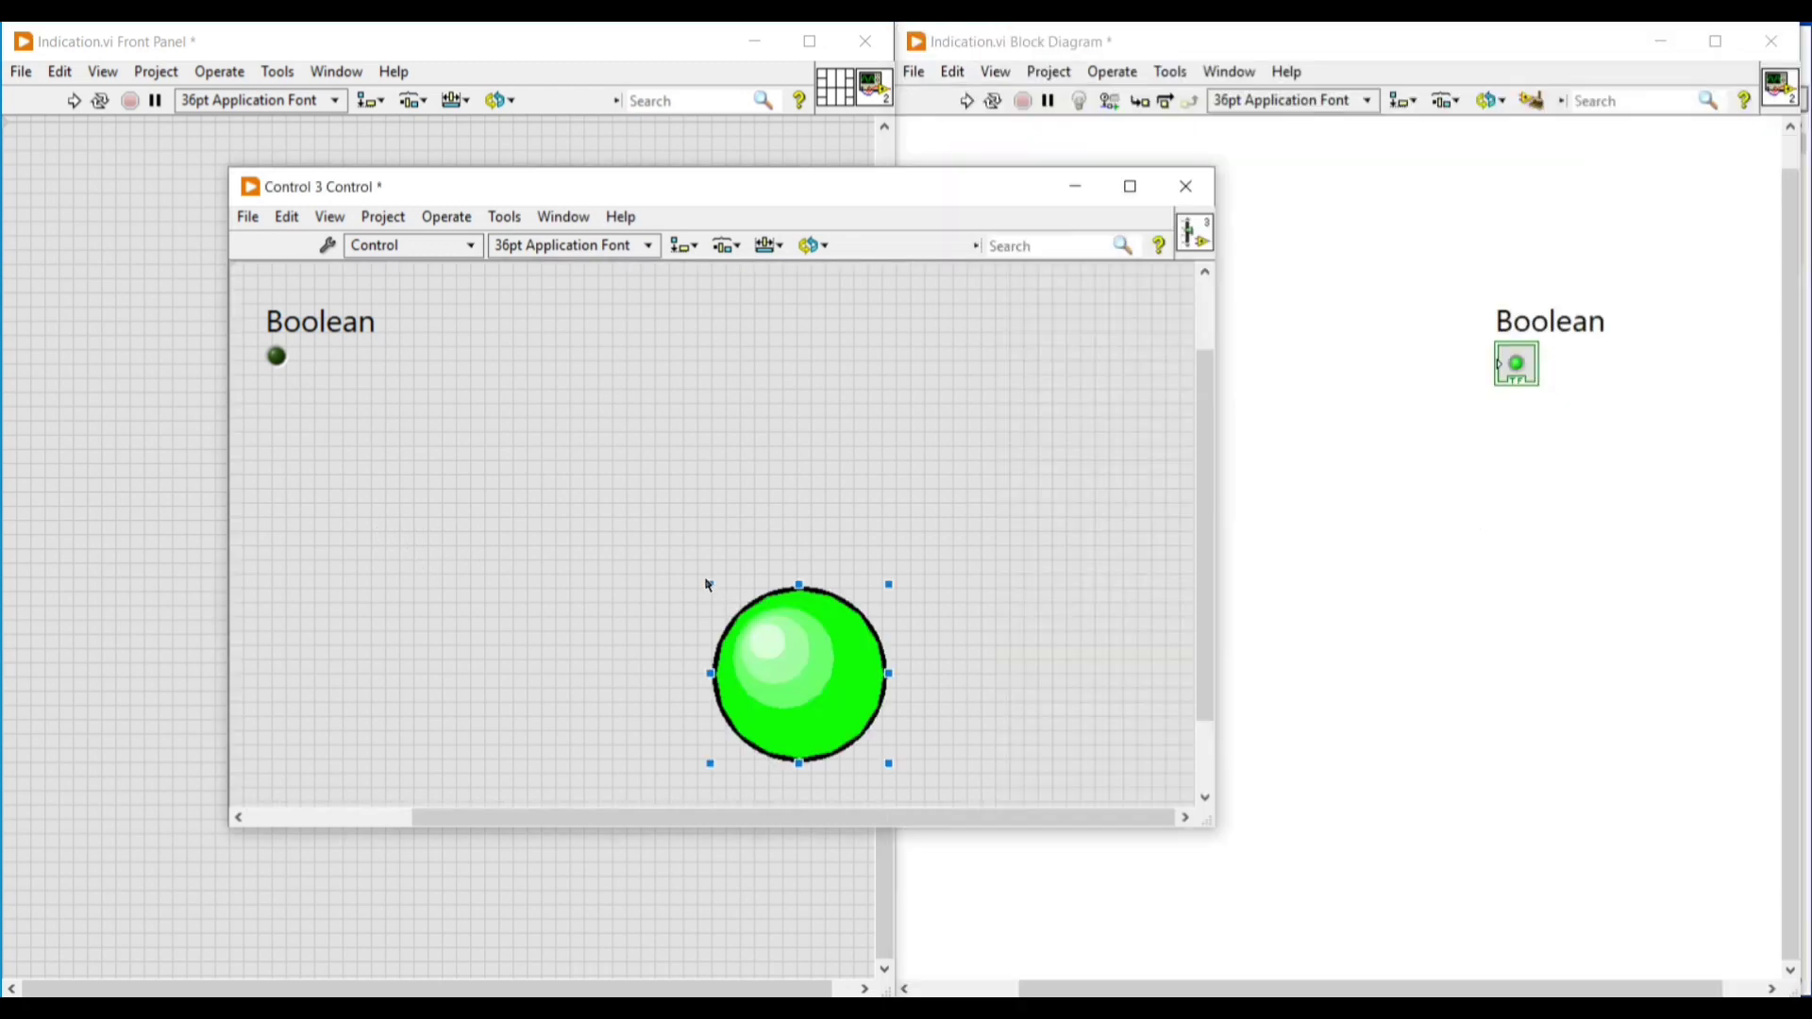
pyautogui.hotkey('alt', 'Tab')
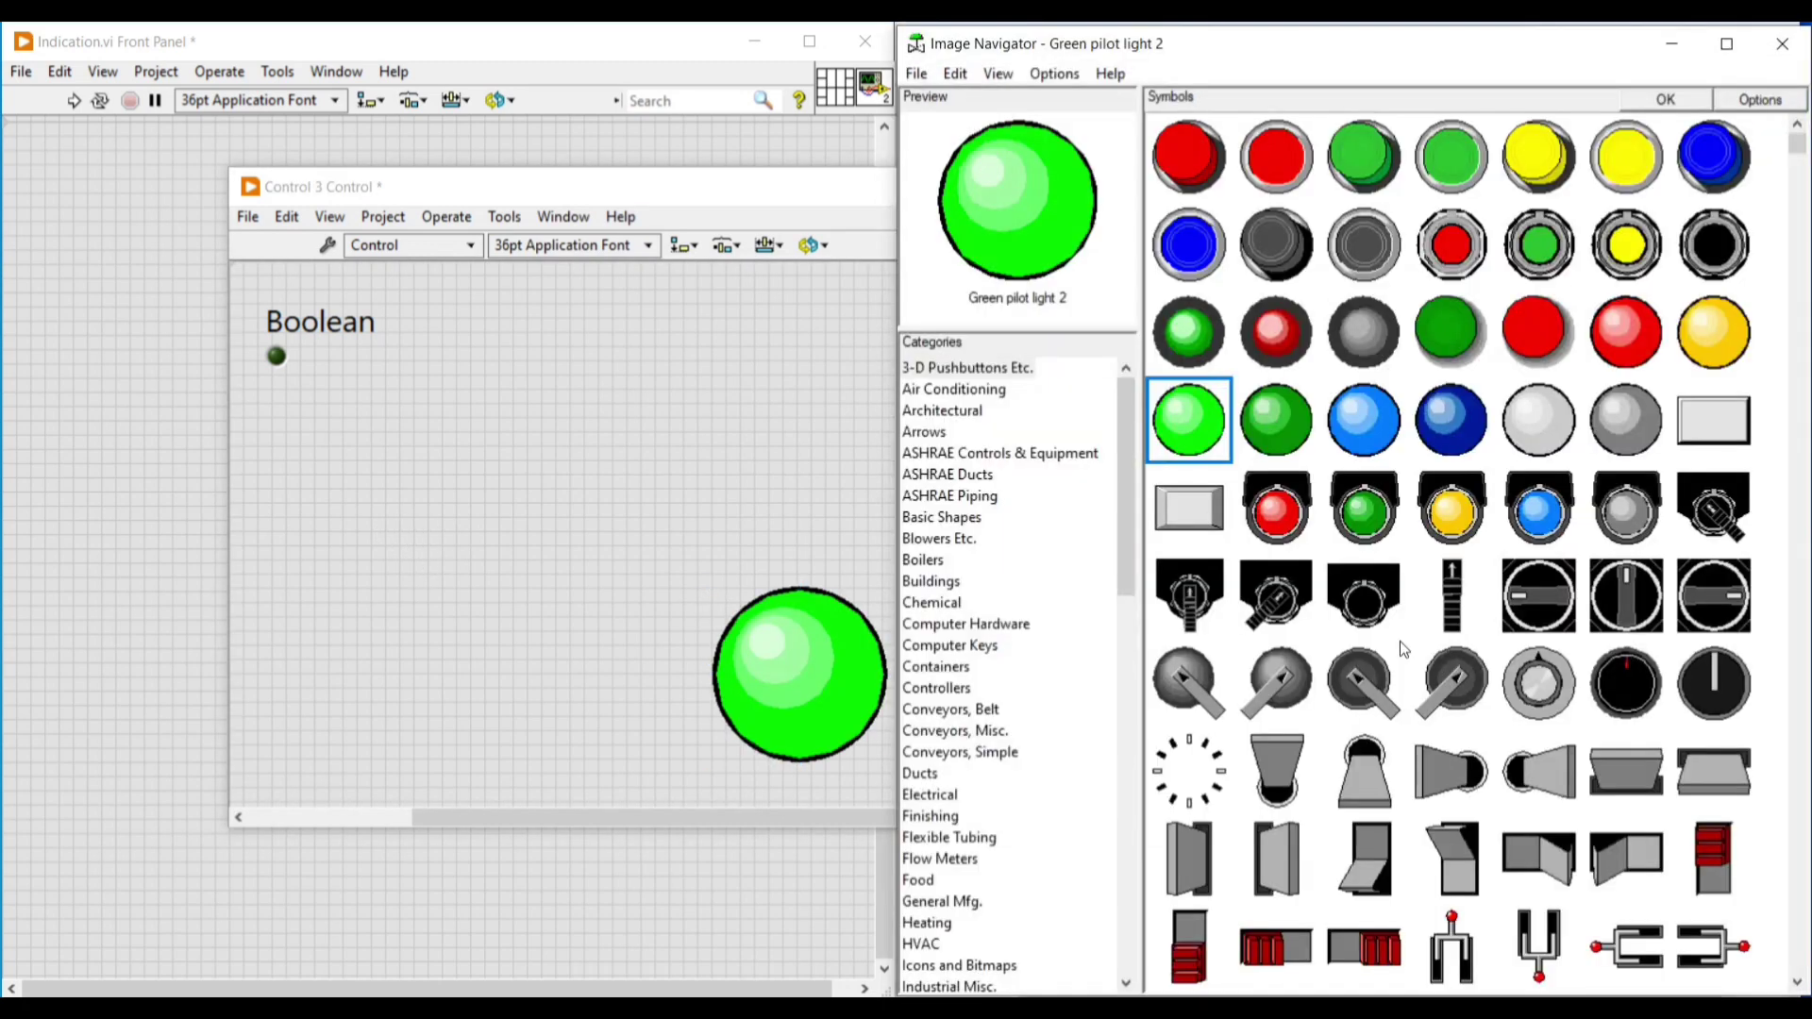
pyautogui.moveTo(1633, 331); pyautogui.dragTo(453, 638)
pyautogui.moveTo(551, 709); pyautogui.dragTo(517, 642)
pyautogui.click(615, 528)
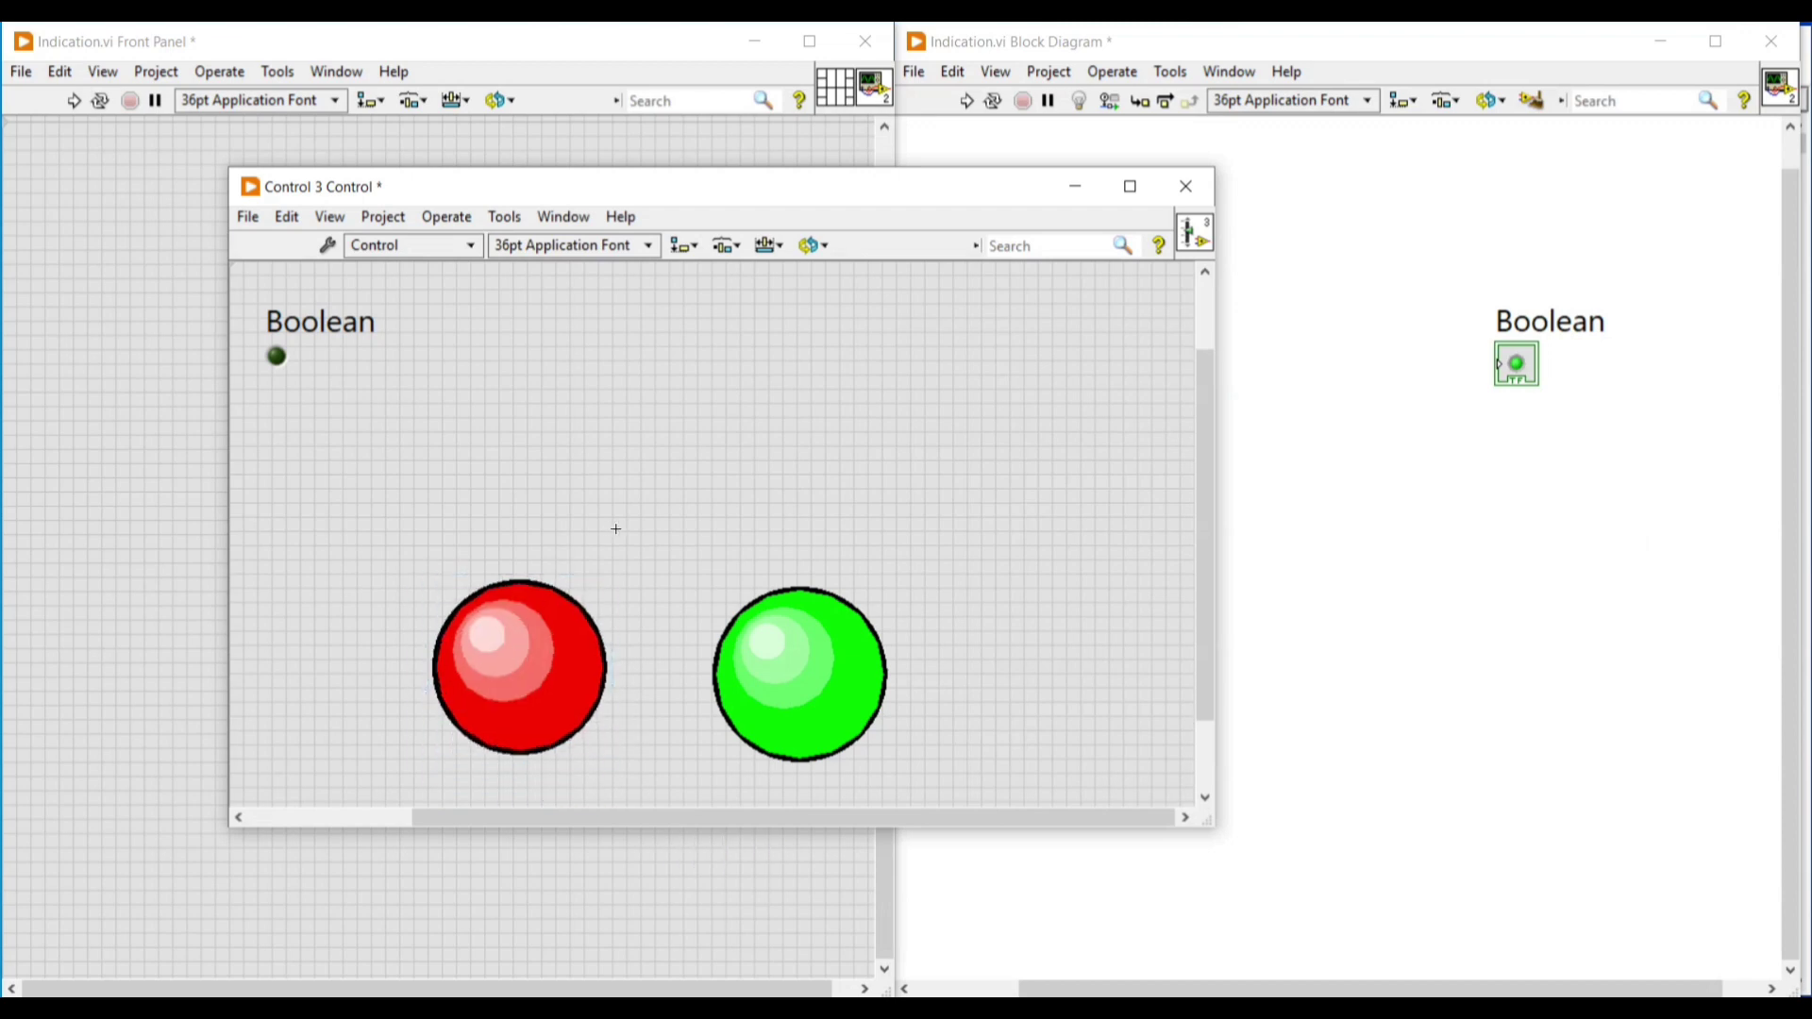
# Replace the LED's first state picture with the copied red pilot light image.
pyautogui.click(327, 246)
pyautogui.rightClick(521, 631)
pyautogui.click(584, 643)
pyautogui.moveTo(277, 359); pyautogui.dragTo(407, 492)
pyautogui.rightClick(282, 364)
pyautogui.click(342, 389)
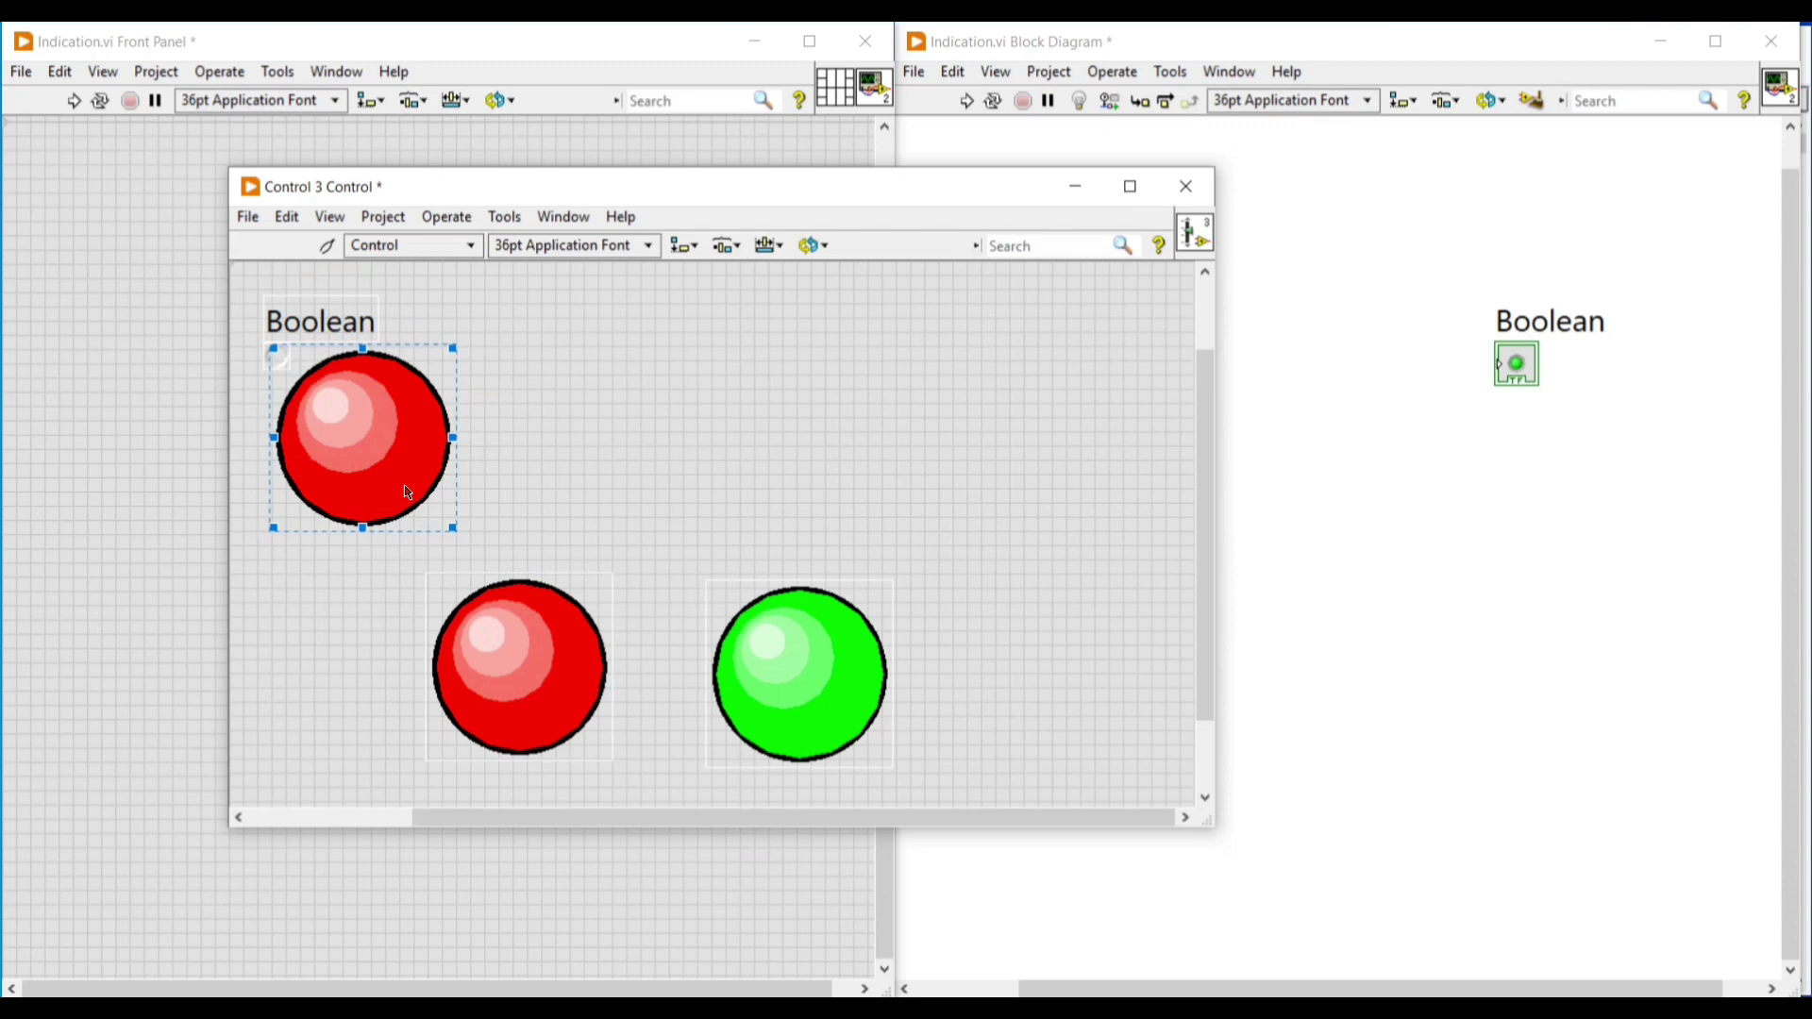
pyautogui.press('Left')
pyautogui.press('Left')
pyautogui.press('Left')
pyautogui.press('Left')
pyautogui.click(326, 317)
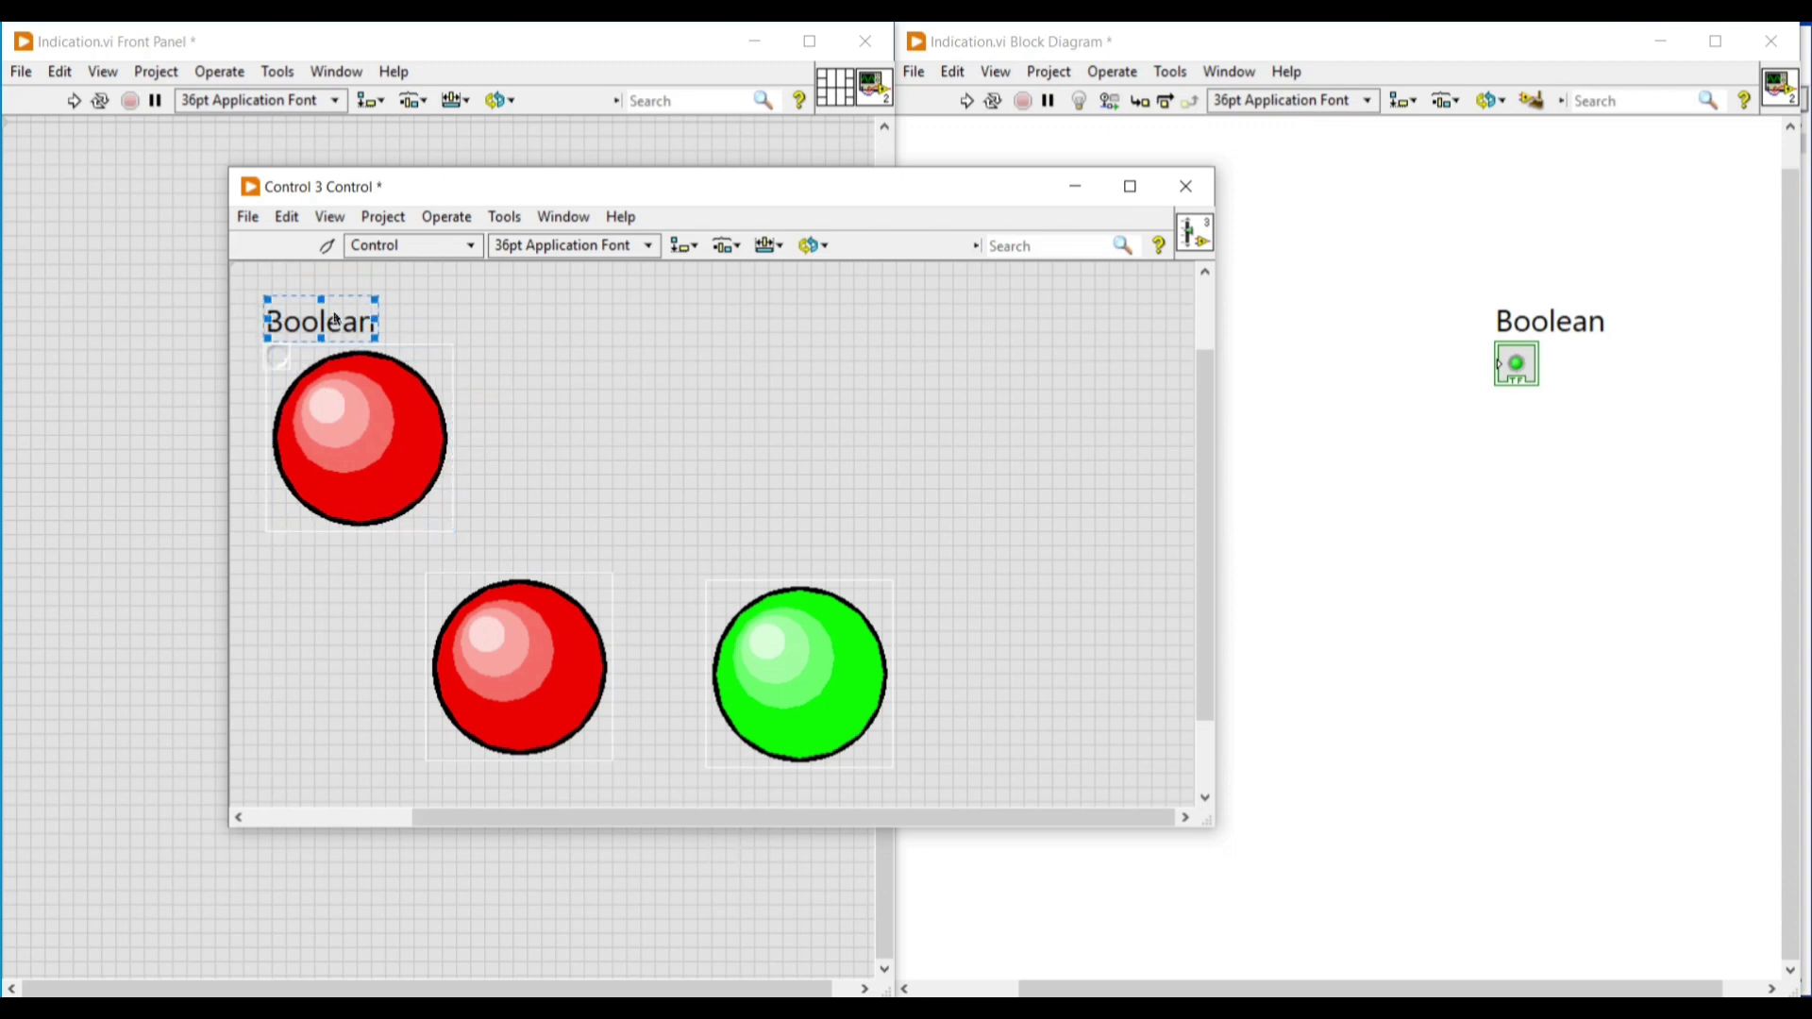
pyautogui.click(327, 246)
pyautogui.click(362, 436)
pyautogui.press('Delete')
pyautogui.click(366, 317)
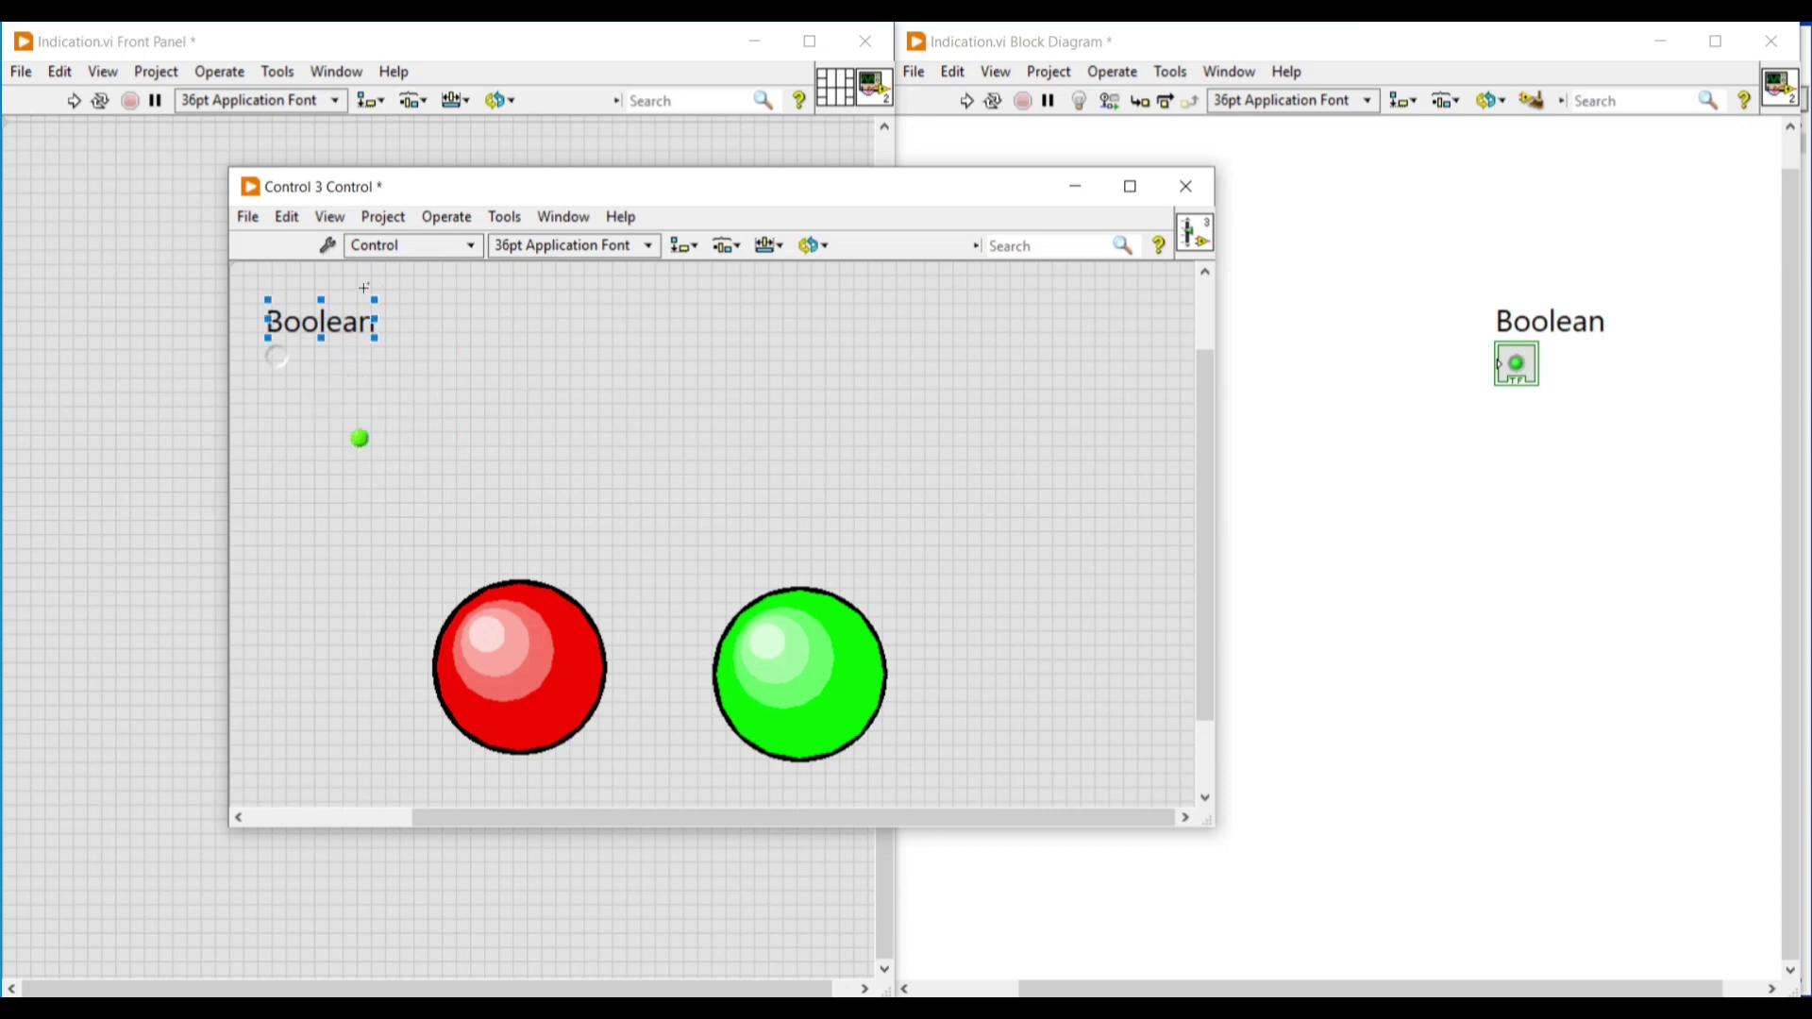
# Give the LED's other state the green pilot light picture, then delete the leftover pilot lights.
pyautogui.click(330, 247)
pyautogui.click(758, 626)
pyautogui.rightClick(762, 629)
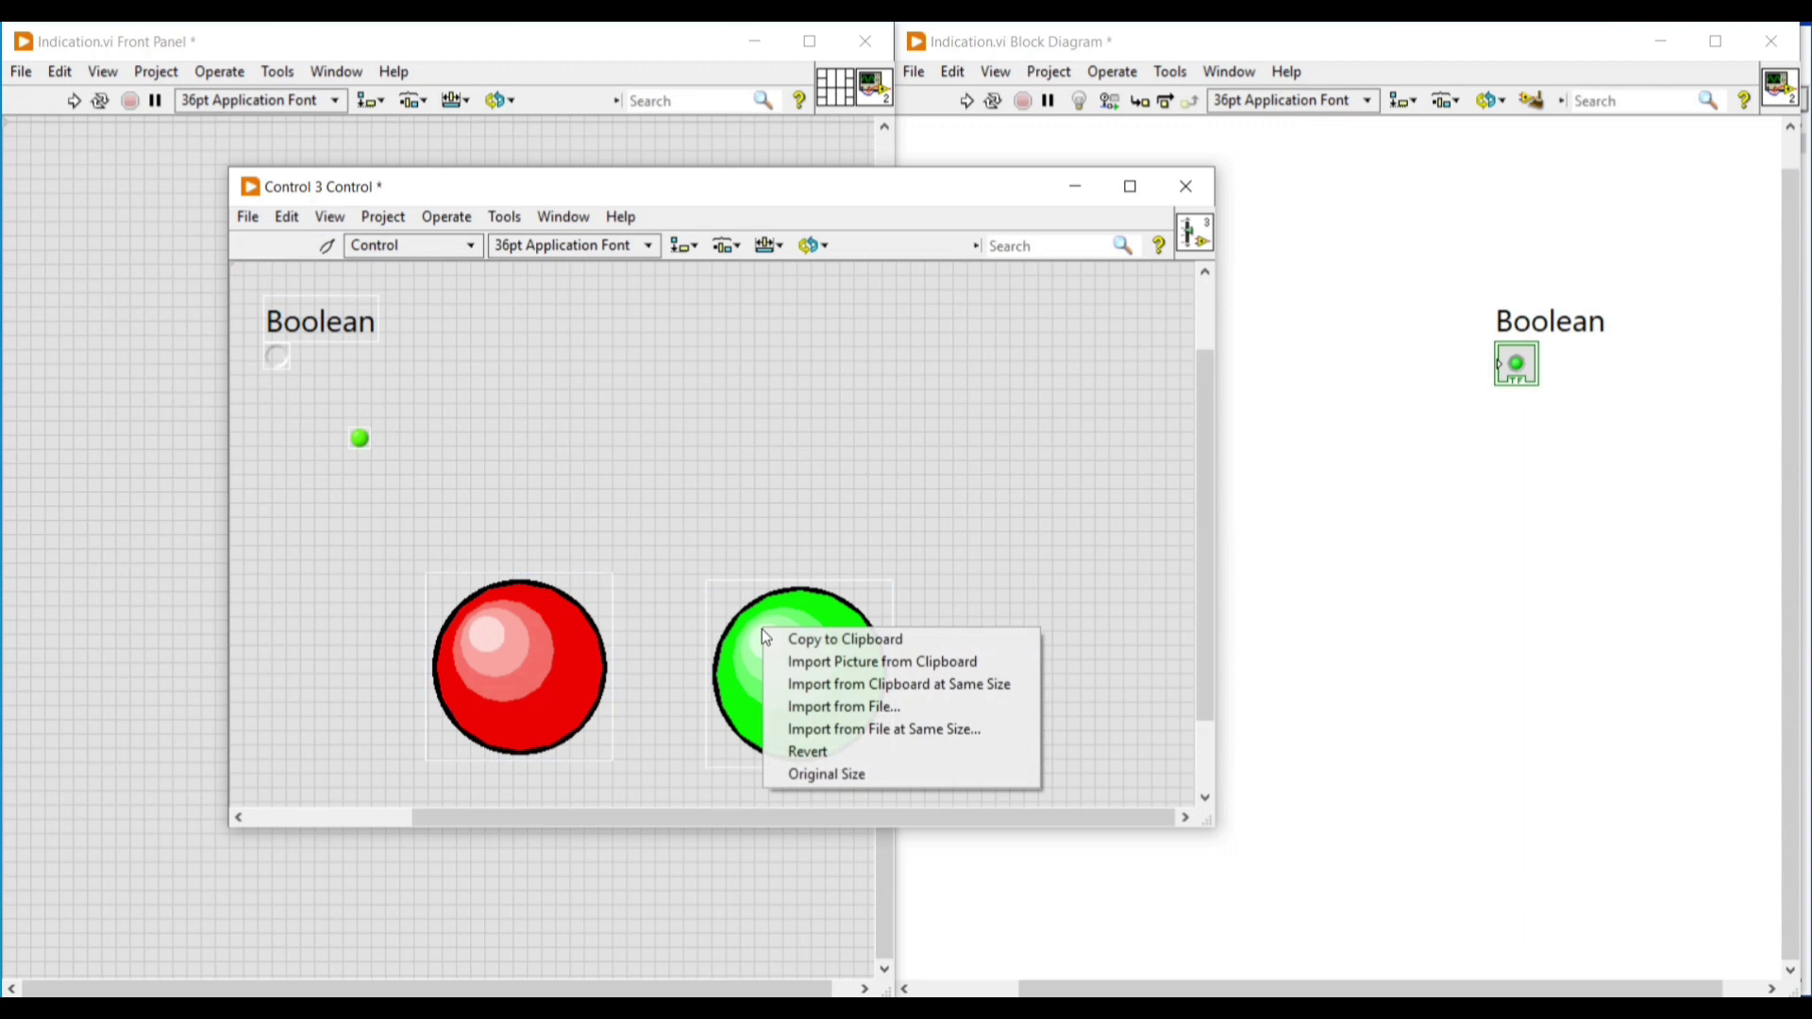
pyautogui.click(800, 642)
pyautogui.click(363, 443)
pyautogui.rightClick(364, 445)
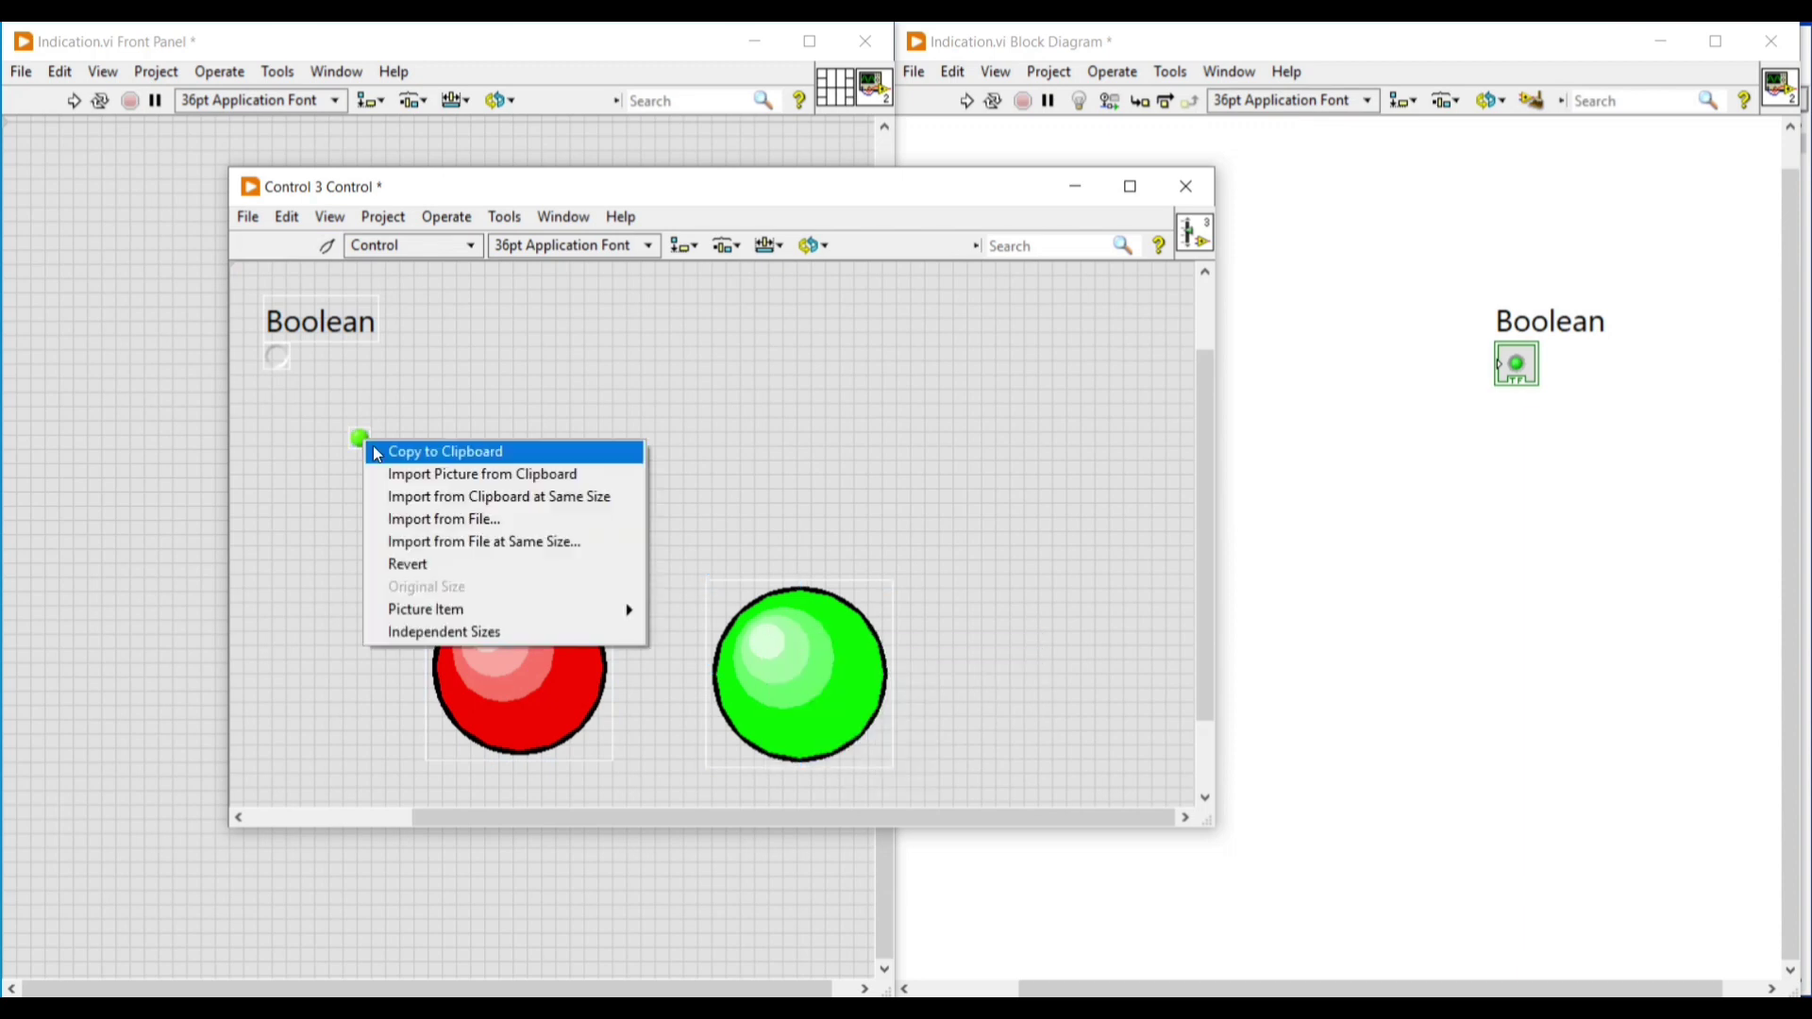
pyautogui.click(415, 473)
pyautogui.click(562, 402)
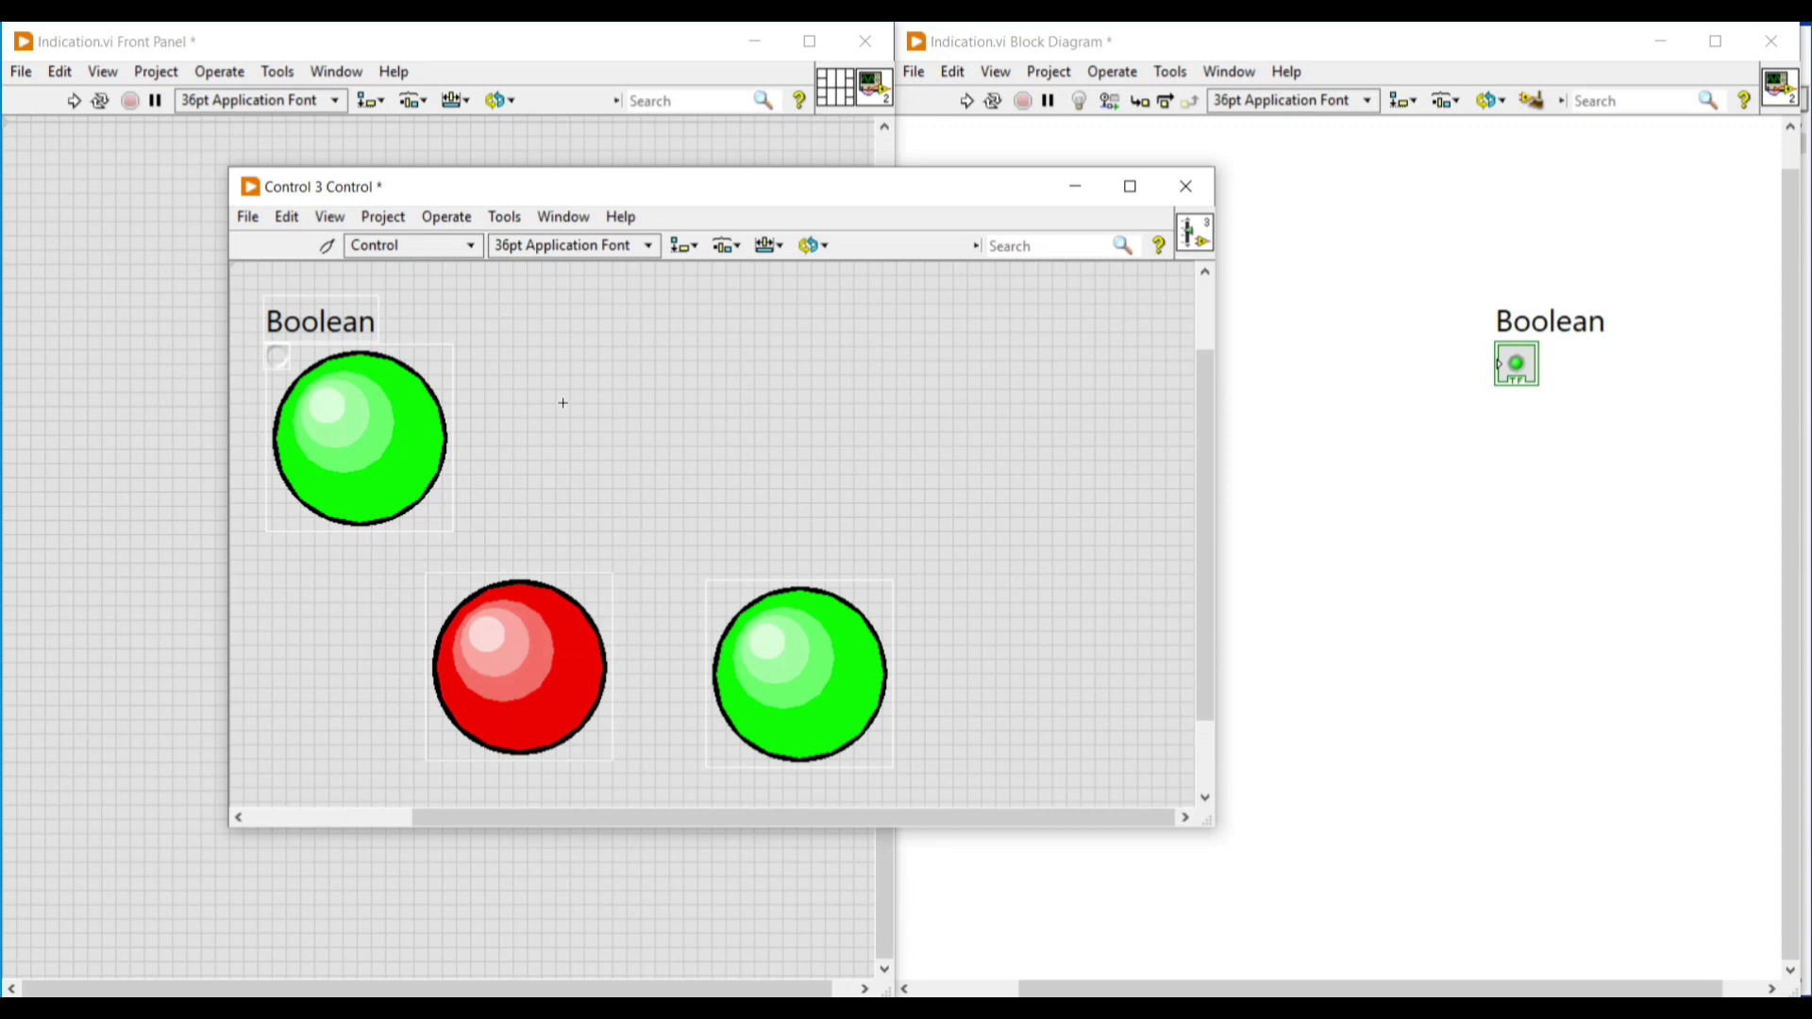
pyautogui.click(327, 248)
pyautogui.moveTo(485, 539); pyautogui.dragTo(913, 716)
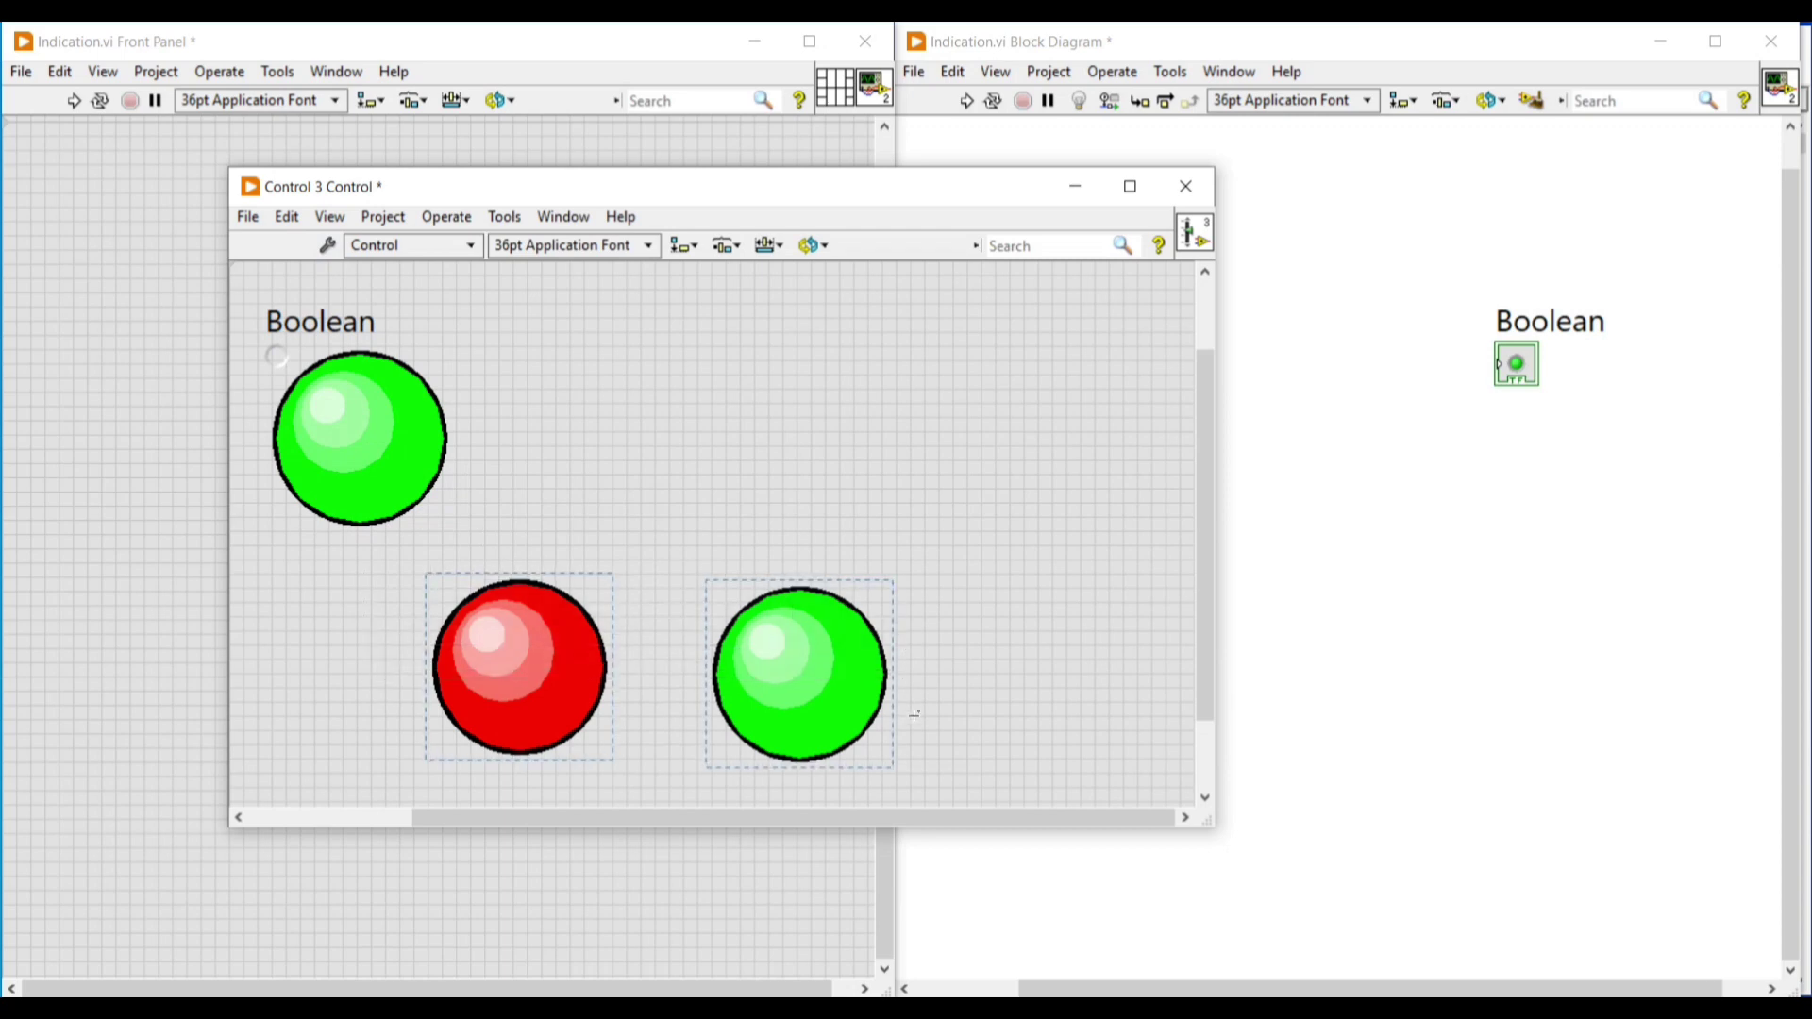
pyautogui.press('Delete')
# Save the custom LED as Light Indication.ctl and have it replace the original Boolean on the panel.
pyautogui.hotkey('ctrl', 's')
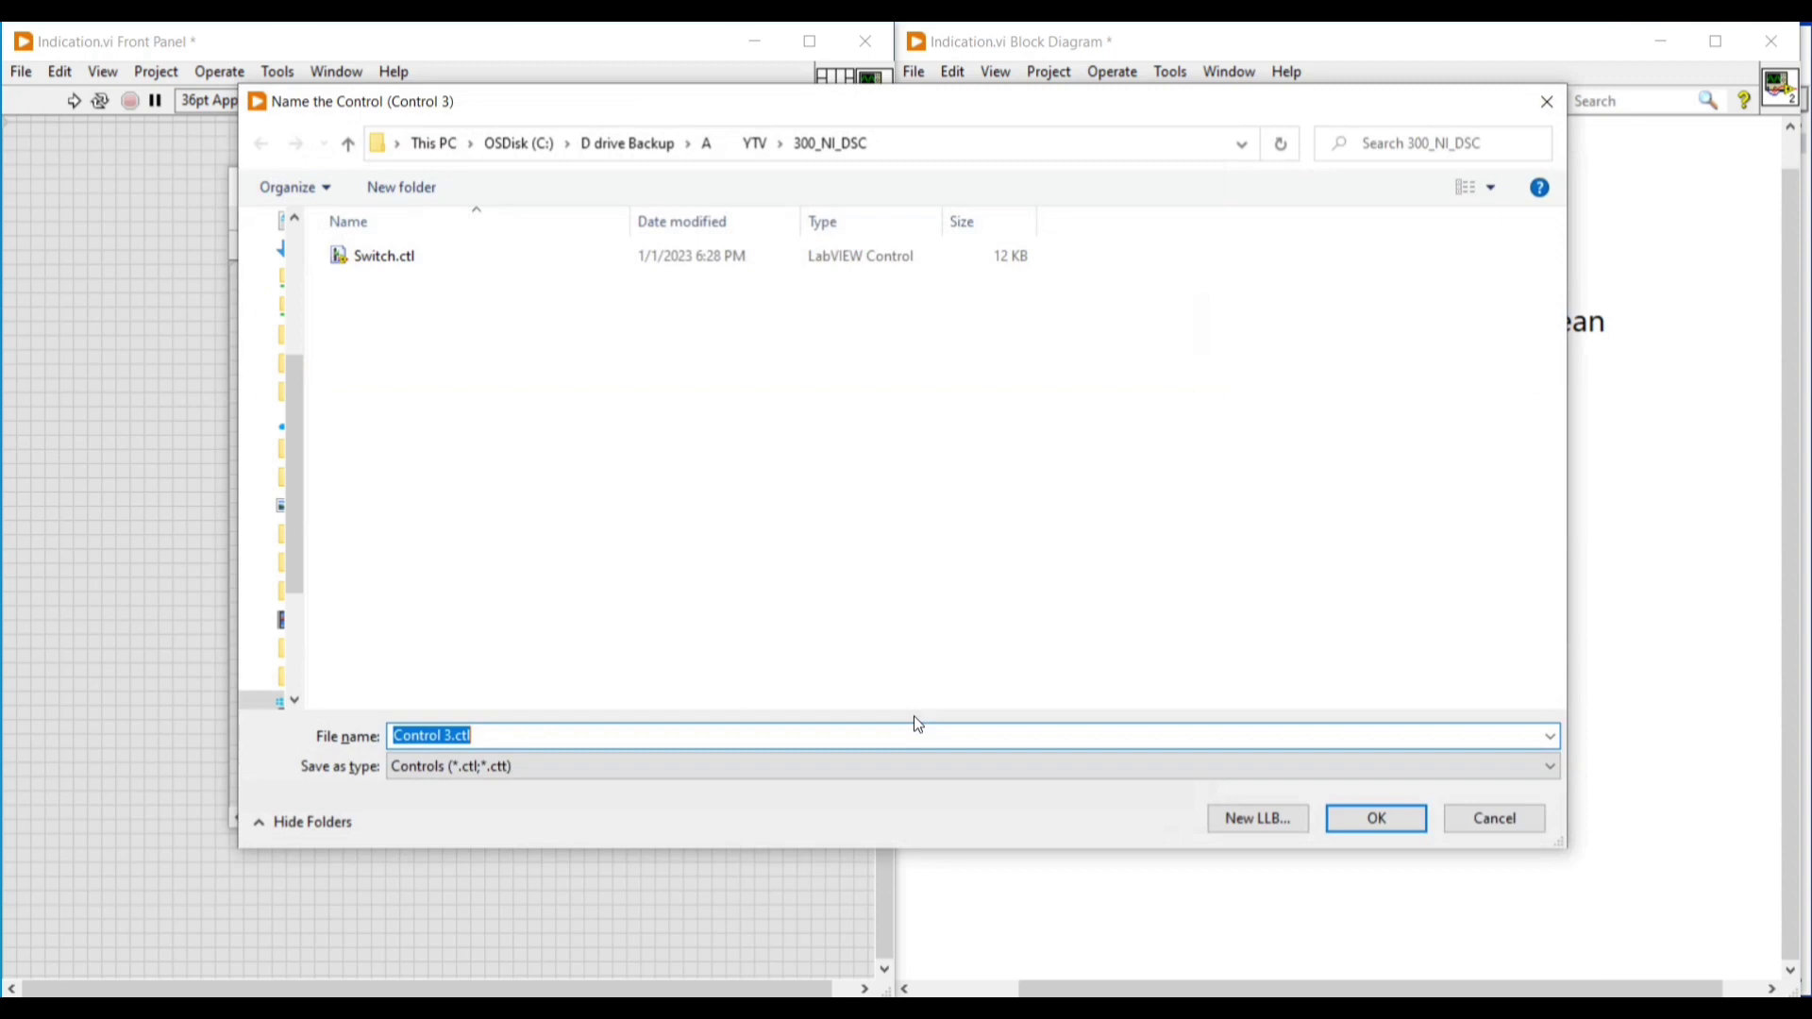
pyautogui.write('In')
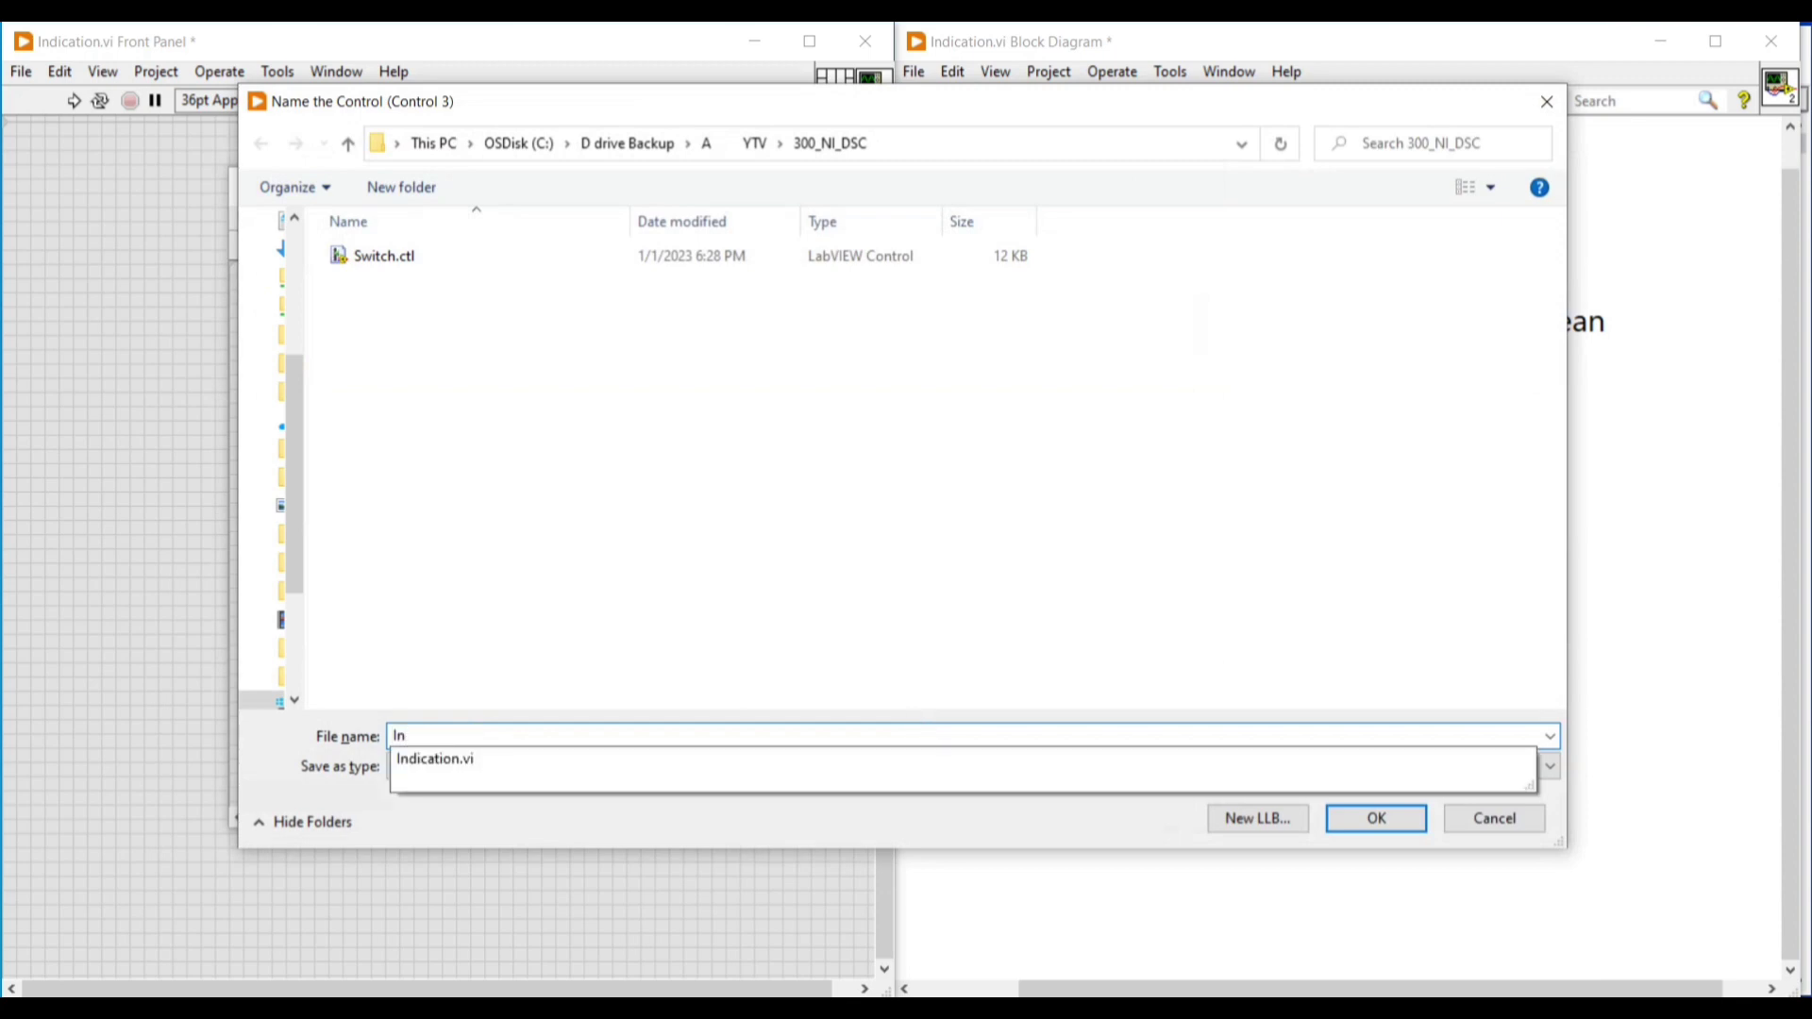
pyautogui.press('BackSpace')
pyautogui.press('BackSpace')
pyautogui.write('Light Indica')
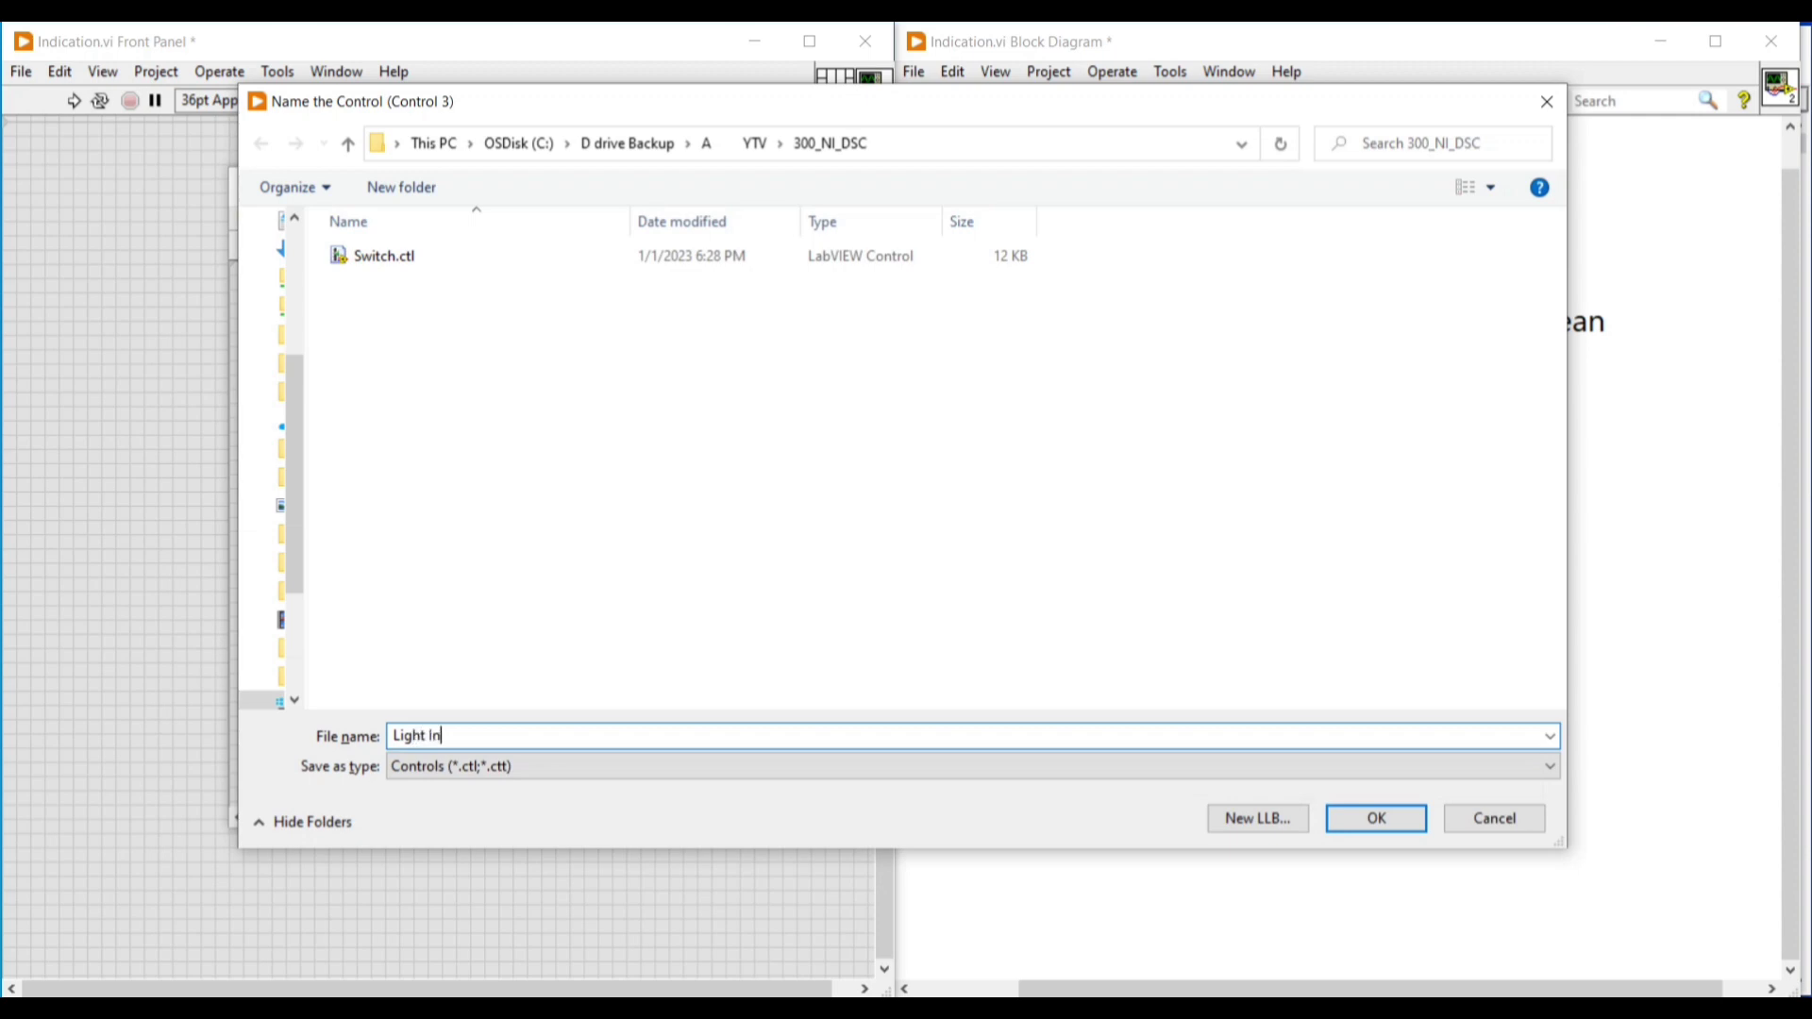
pyautogui.write('tion')
pyautogui.press('Return')
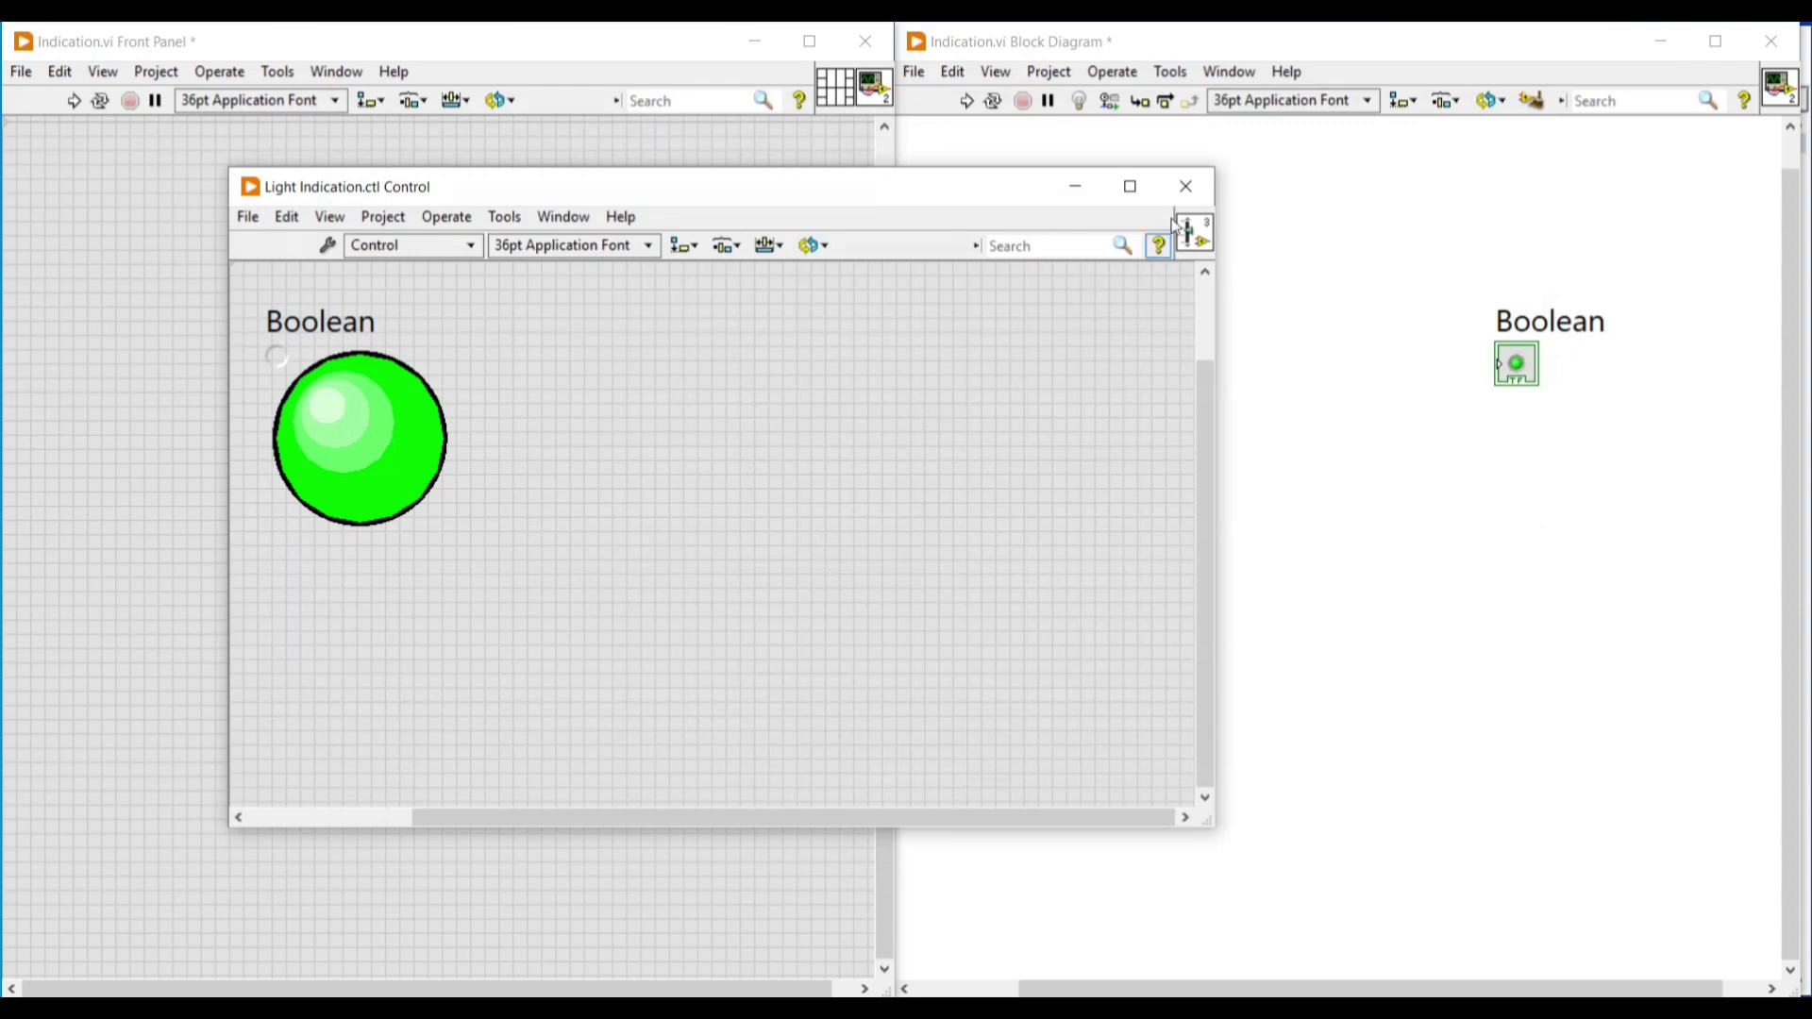
pyautogui.click(1184, 186)
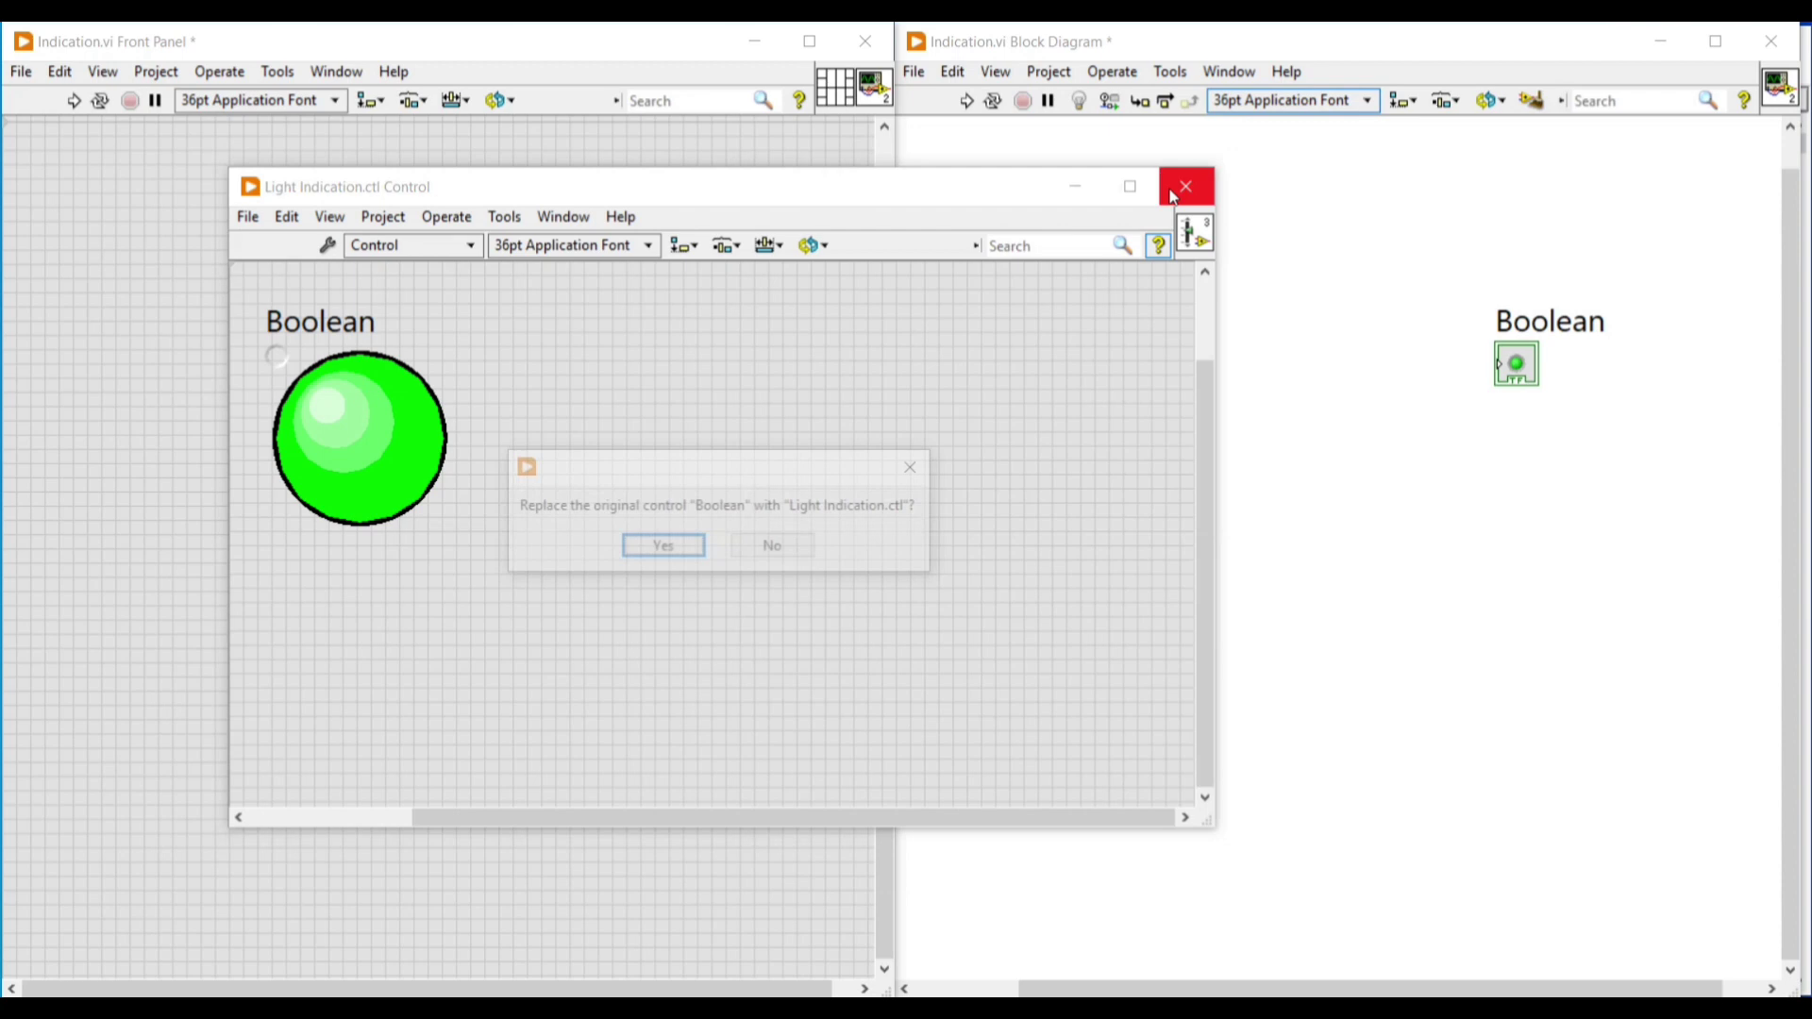
pyautogui.click(665, 548)
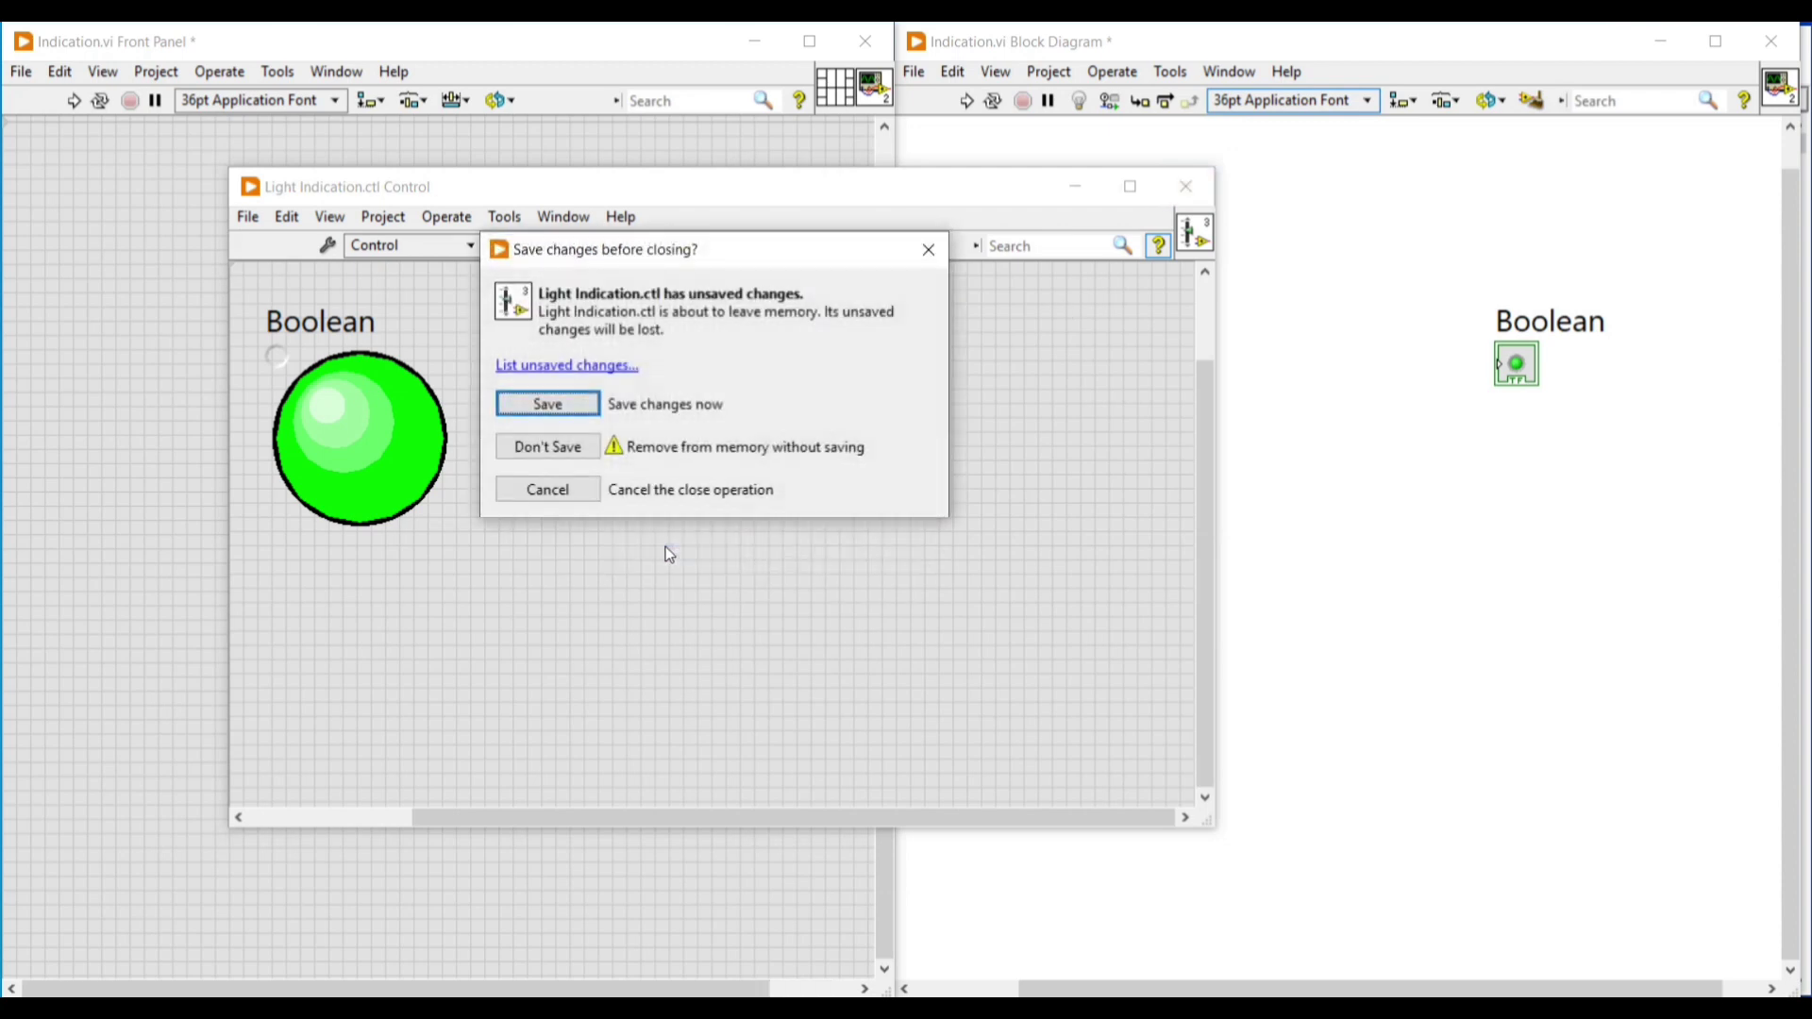
pyautogui.click(538, 406)
# Move the LED slightly up and rename its label to 'Indication'.
pyautogui.click(613, 432)
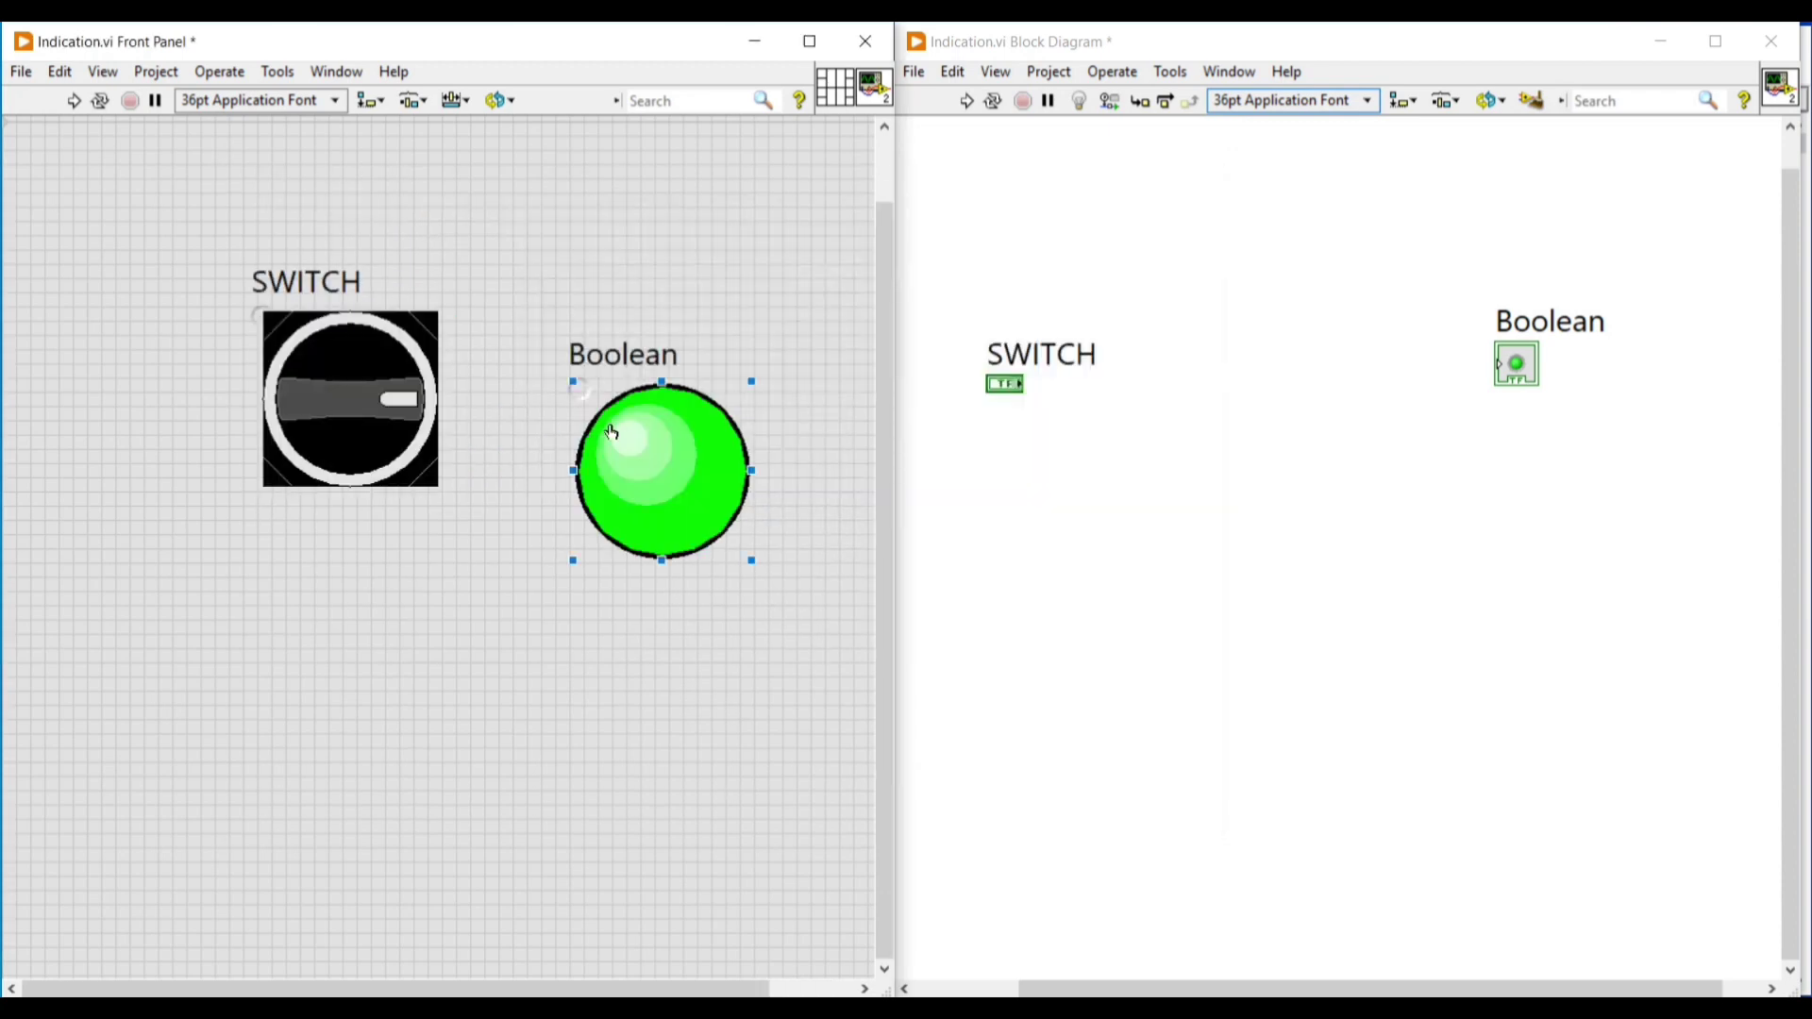
pyautogui.click(626, 433)
pyautogui.click(627, 433)
pyautogui.moveTo(671, 560); pyautogui.dragTo(655, 483)
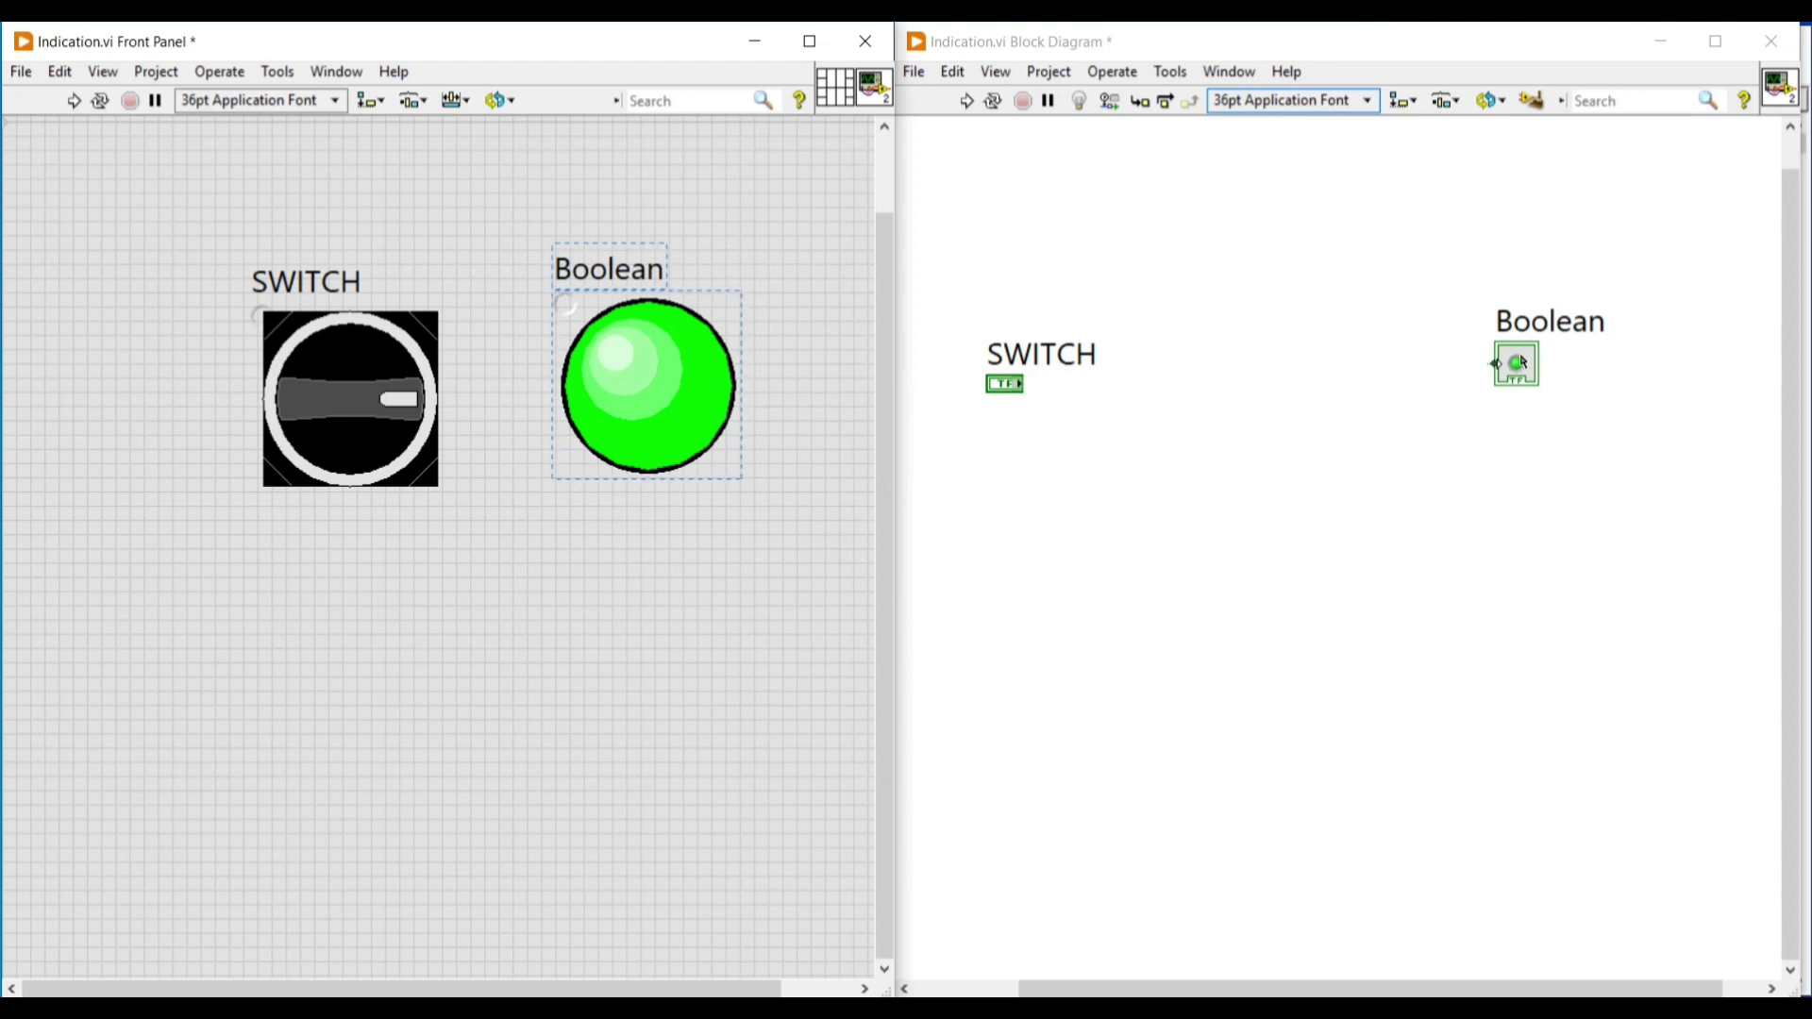
pyautogui.click(639, 267)
pyautogui.doubleClick(638, 267)
pyautogui.press('BackSpace')
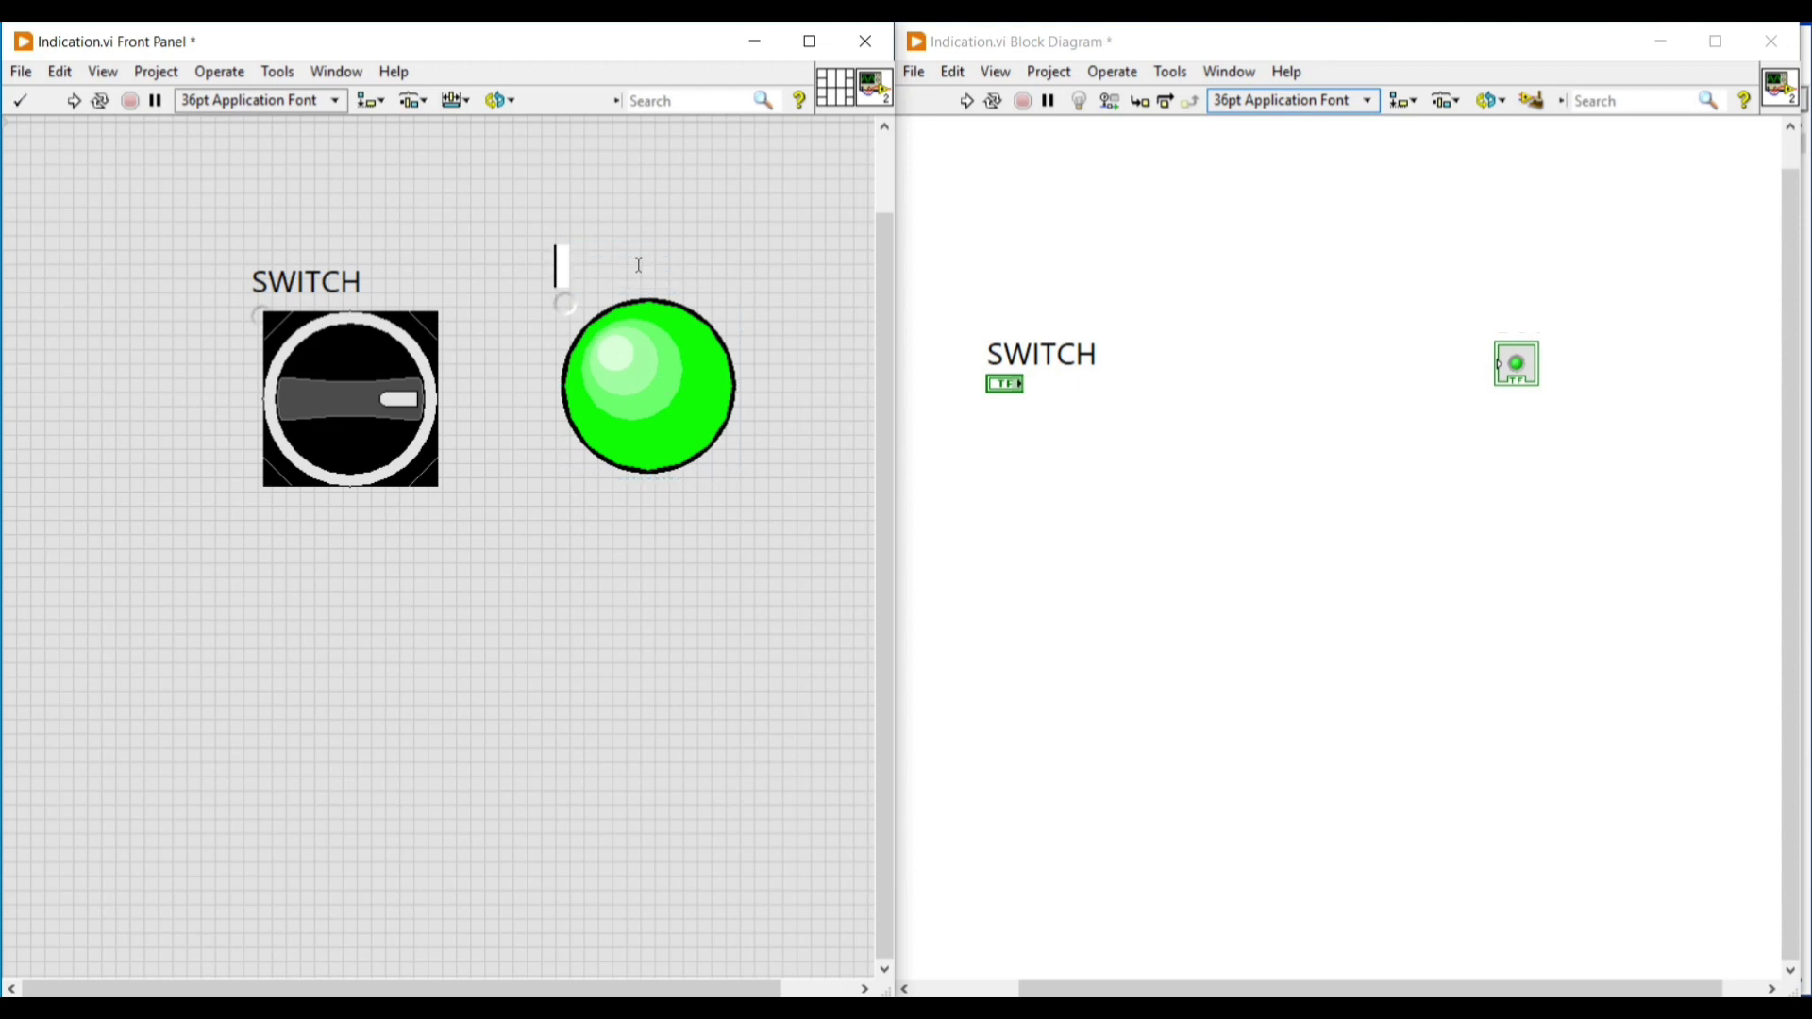
pyautogui.write('Indication')
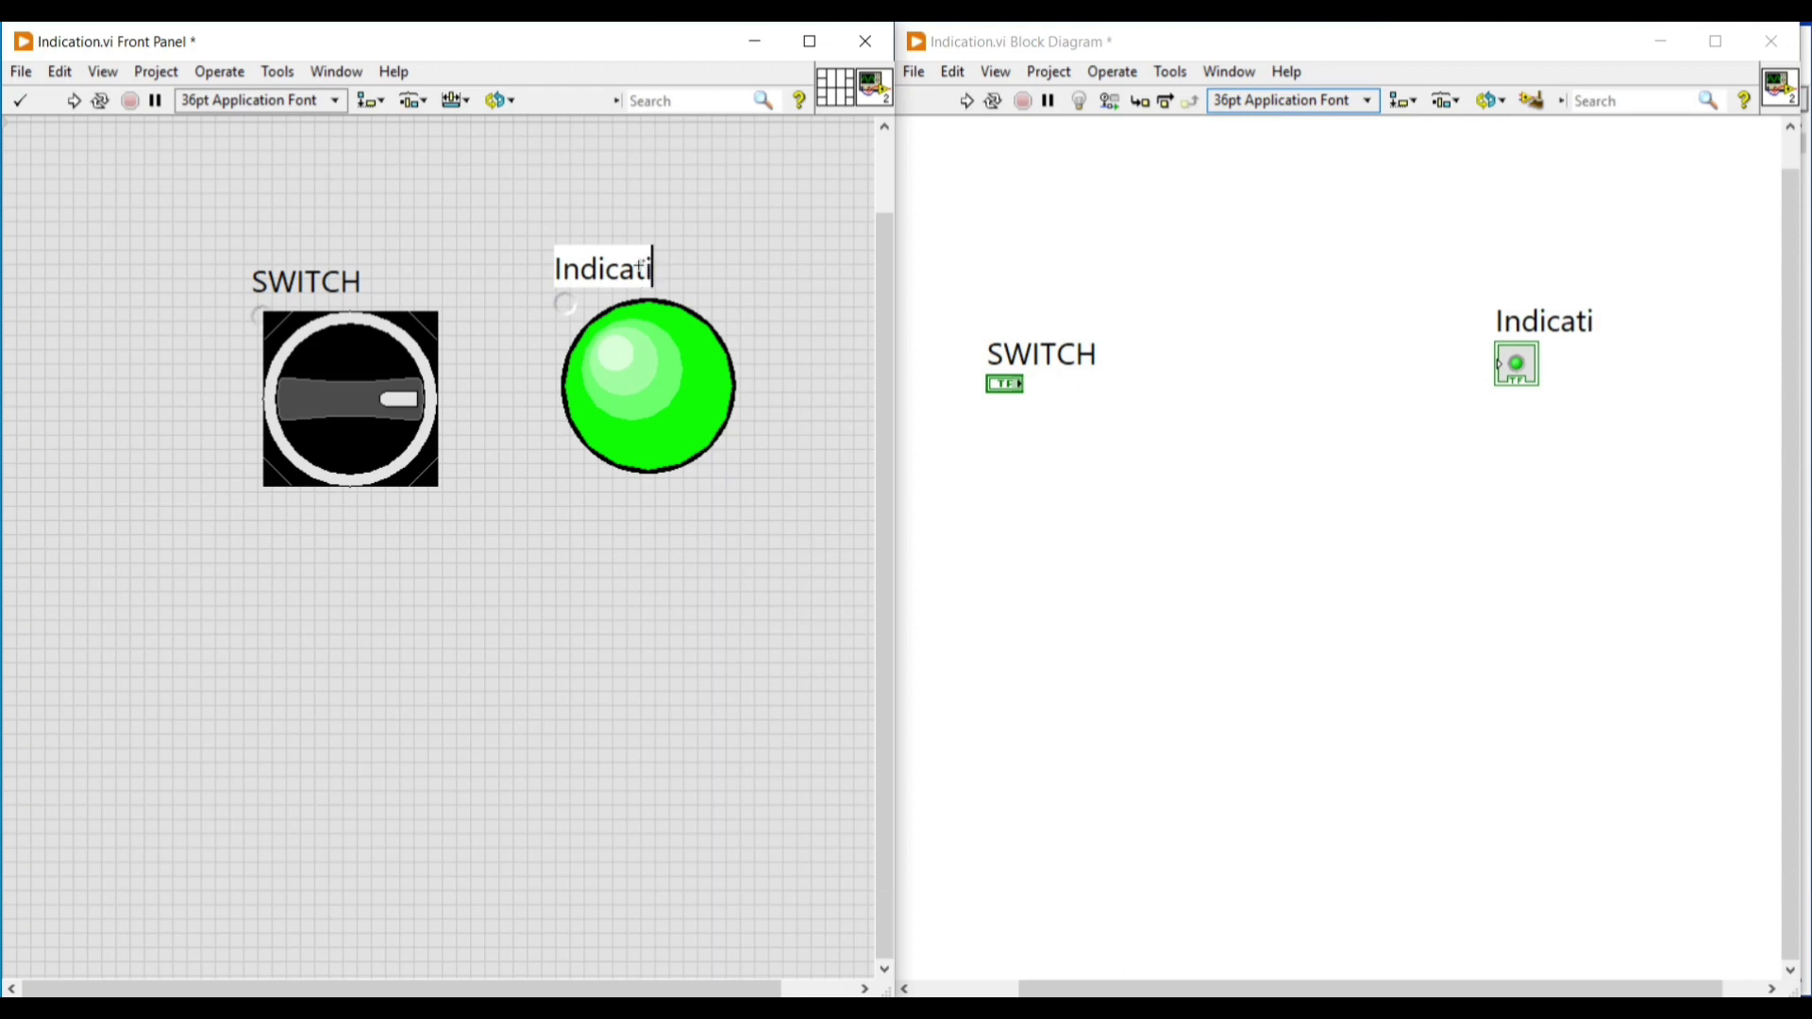
pyautogui.click(901, 417)
# Turn off View As Icon for Indication and place its terminal just right of SWITCH.
pyautogui.rightClick(1515, 364)
pyautogui.click(1561, 760)
pyautogui.click(1552, 357)
pyautogui.click(1070, 363)
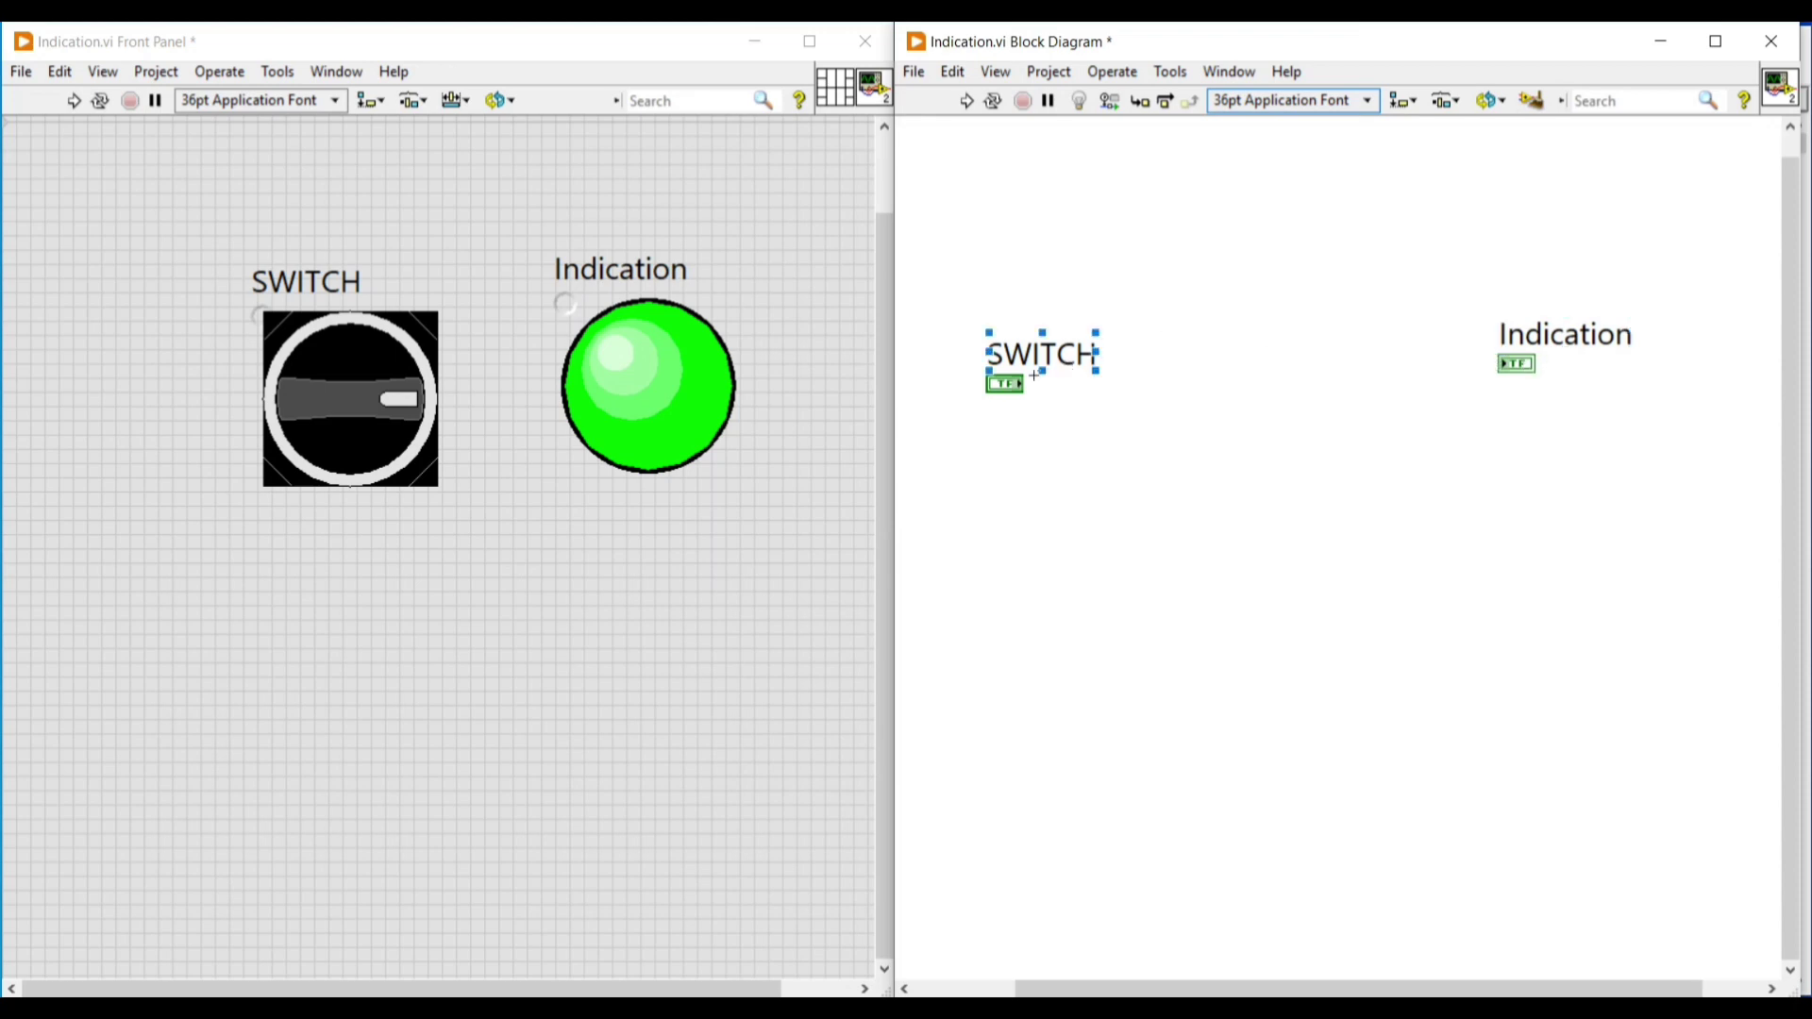
pyautogui.moveTo(1003, 390); pyautogui.dragTo(1257, 361)
pyautogui.moveTo(1515, 364); pyautogui.dragTo(1420, 370)
pyautogui.click(1386, 436)
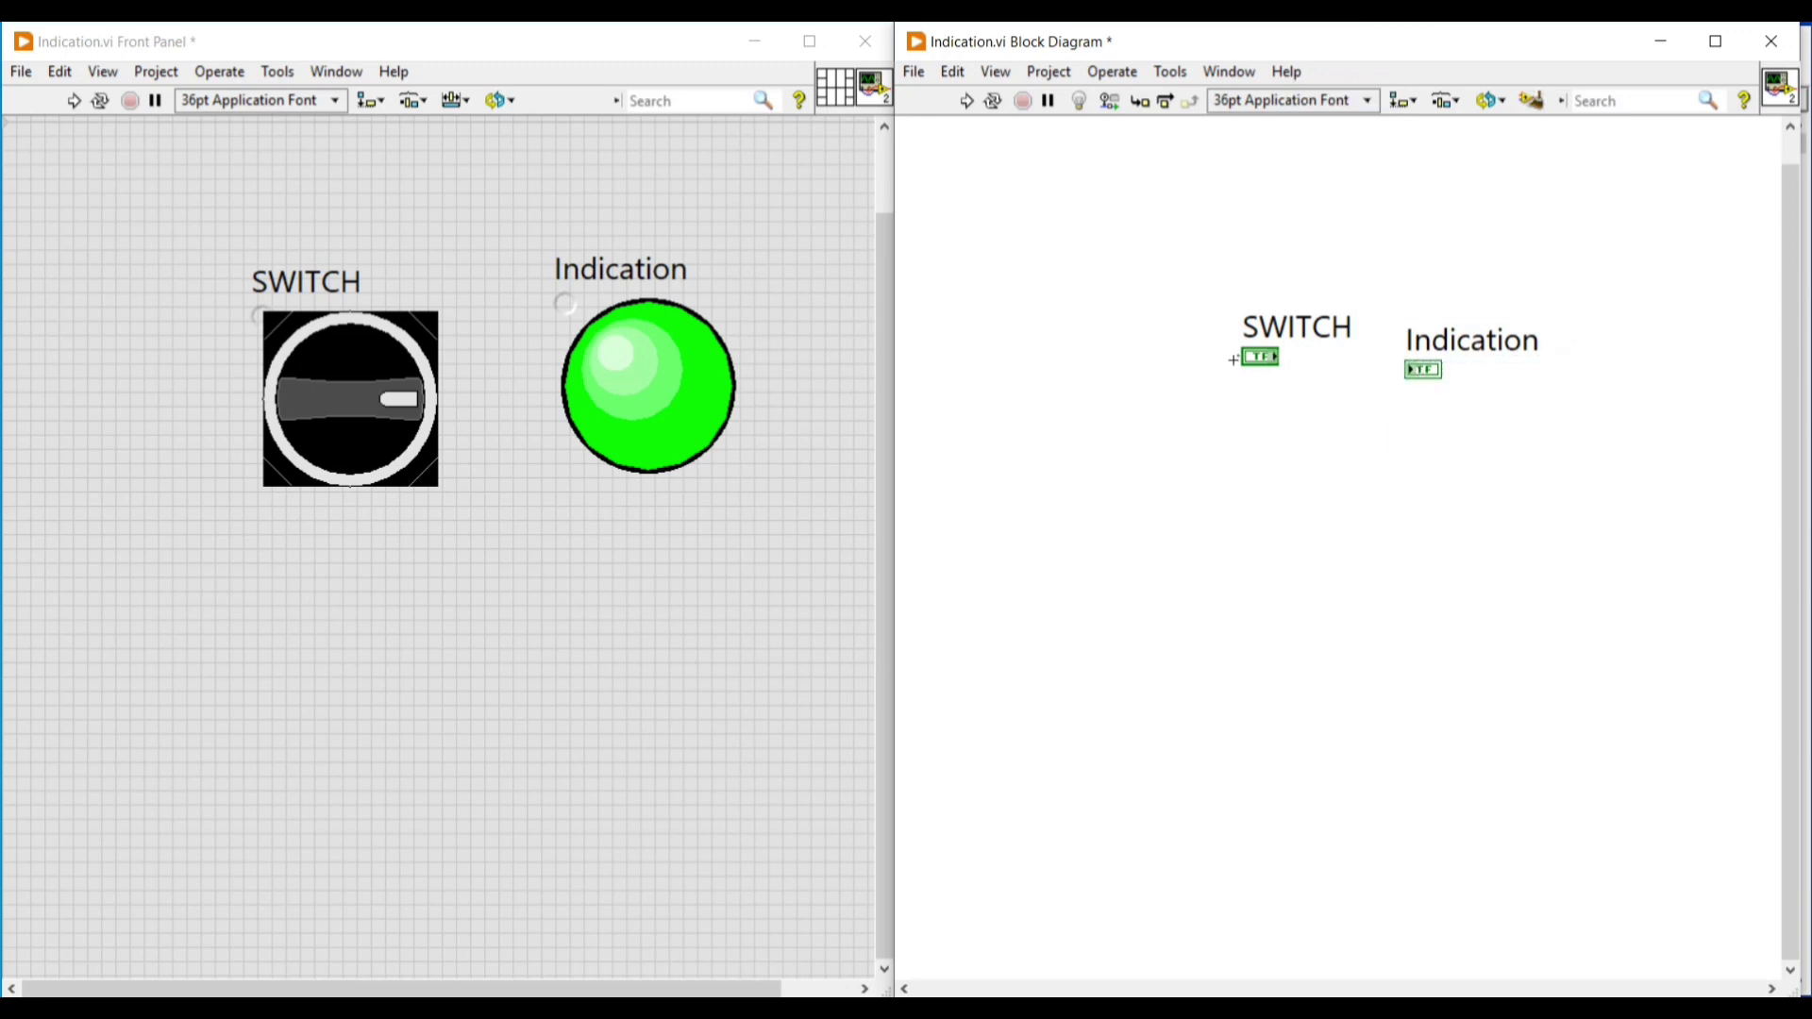
# Wire SWITCH to Indication and draw a For Loop around both terminals.
pyautogui.click(1276, 357)
pyautogui.click(1406, 369)
pyautogui.rightClick(1202, 192)
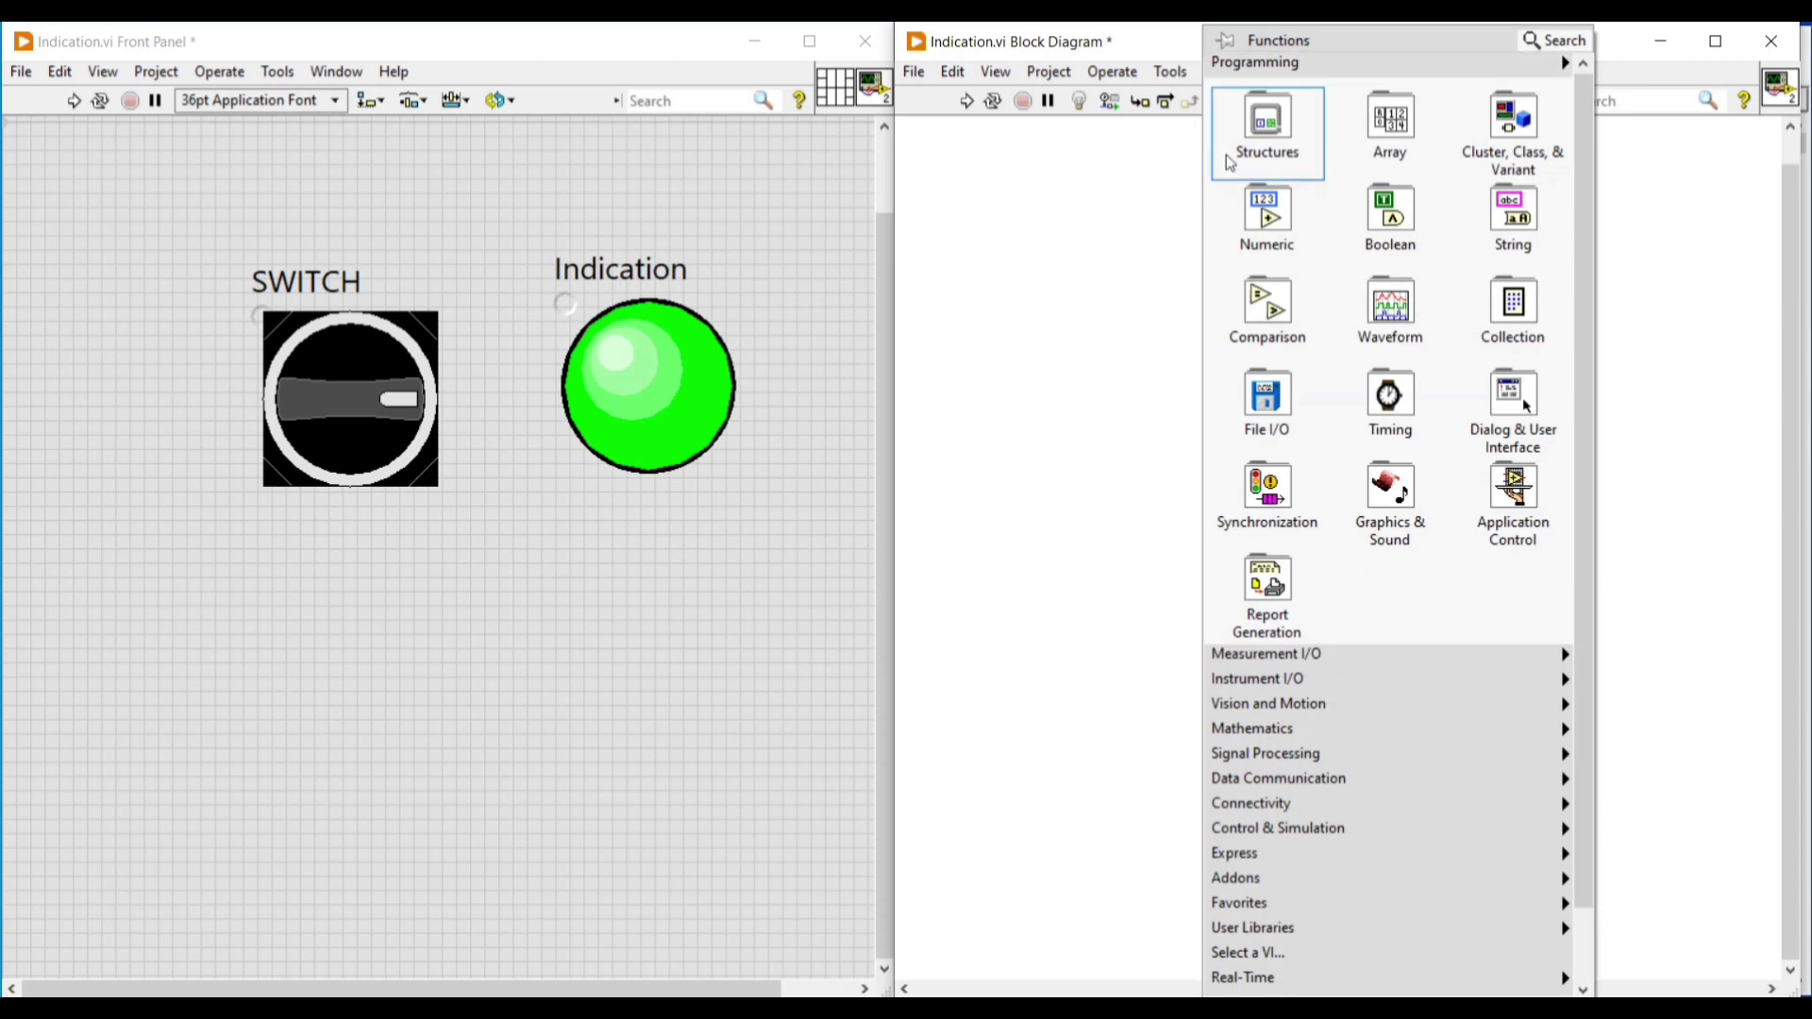
pyautogui.moveTo(1265, 123)
pyautogui.click(1390, 215)
pyautogui.moveTo(1099, 249); pyautogui.dragTo(1660, 485)
pyautogui.moveTo(1440, 375); pyautogui.dragTo(1446, 365)
# Replace the For Loop with a While Loop and create a stop button for its condition.
pyautogui.click(1125, 249)
pyautogui.rightClick(1128, 253)
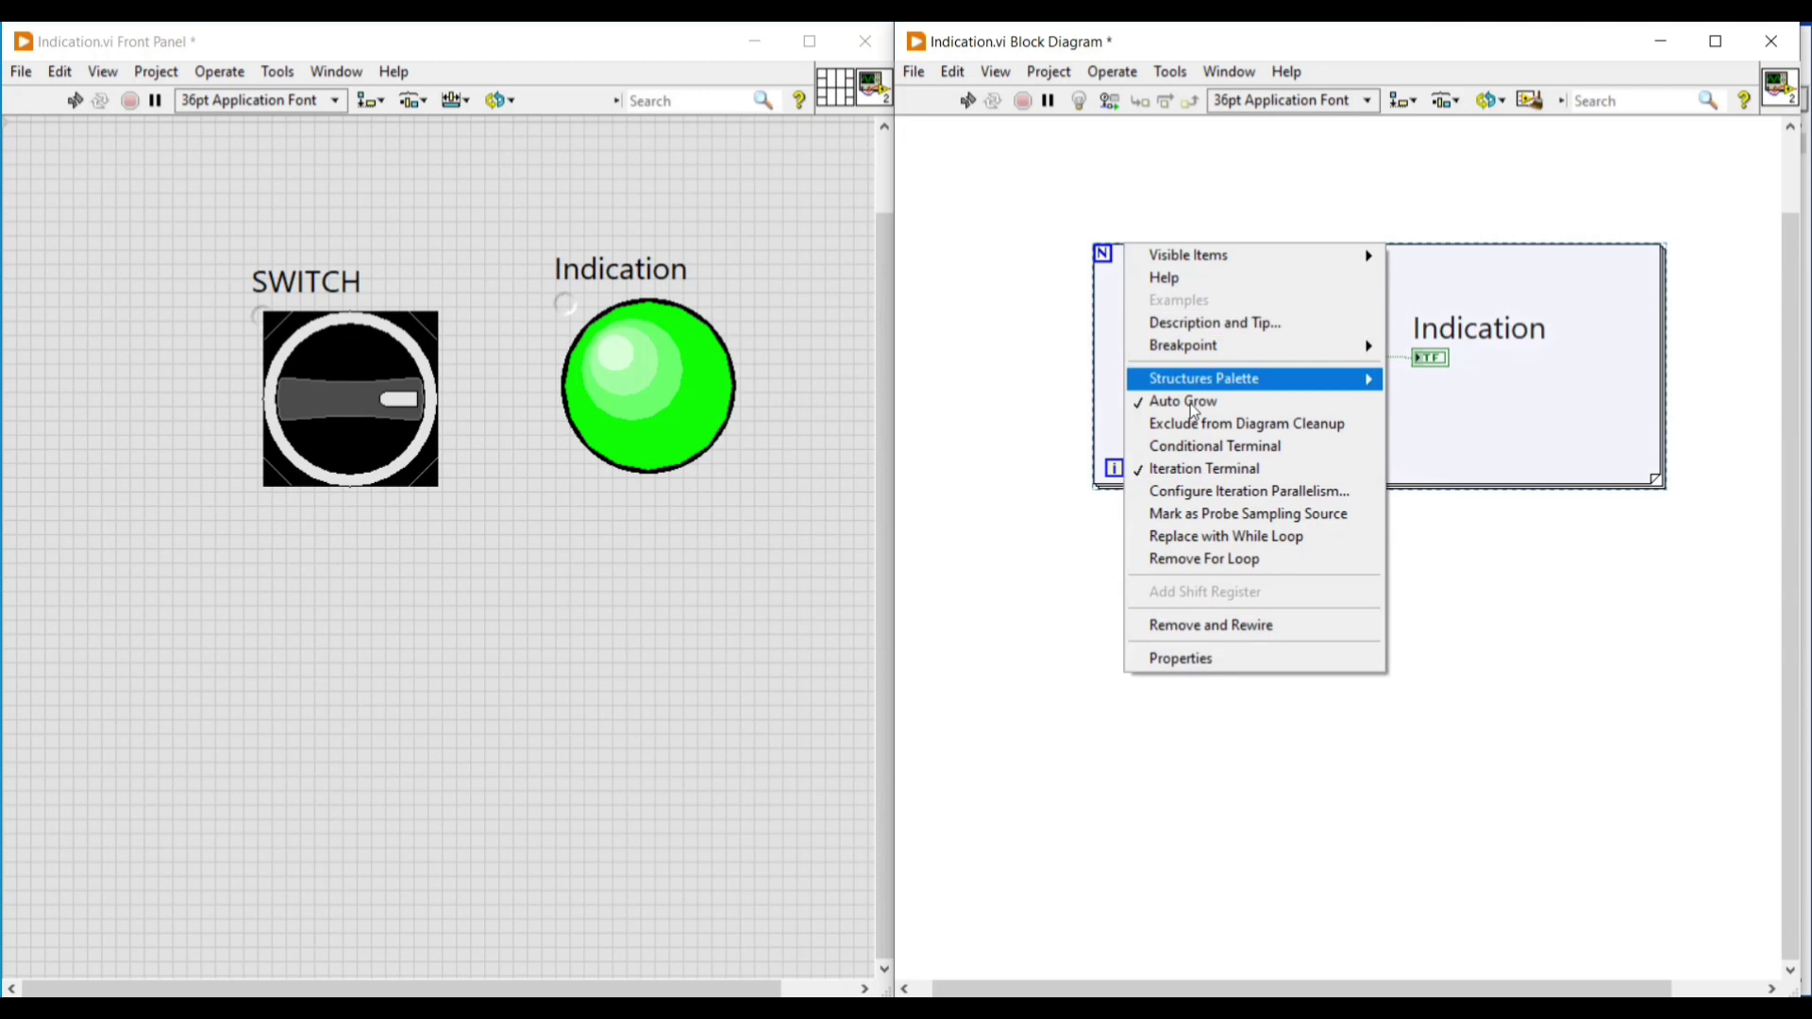
pyautogui.click(1219, 532)
pyautogui.click(1599, 449)
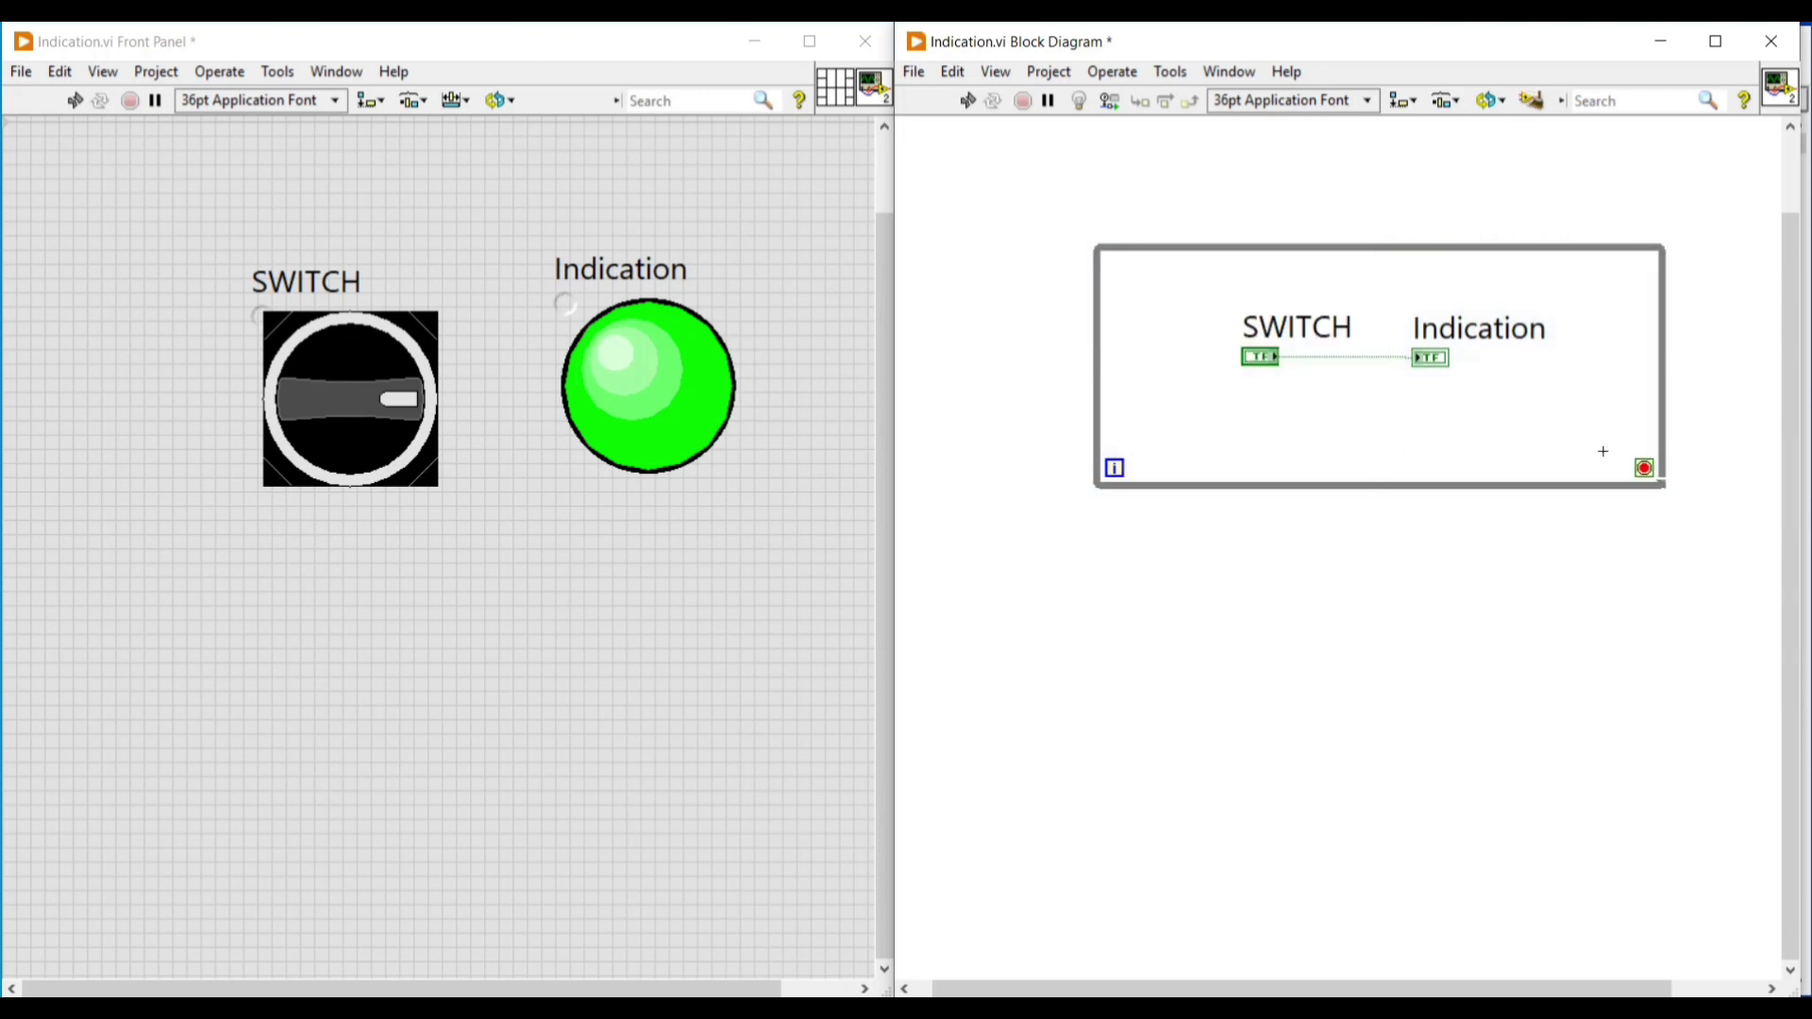
pyautogui.rightClick(1635, 477)
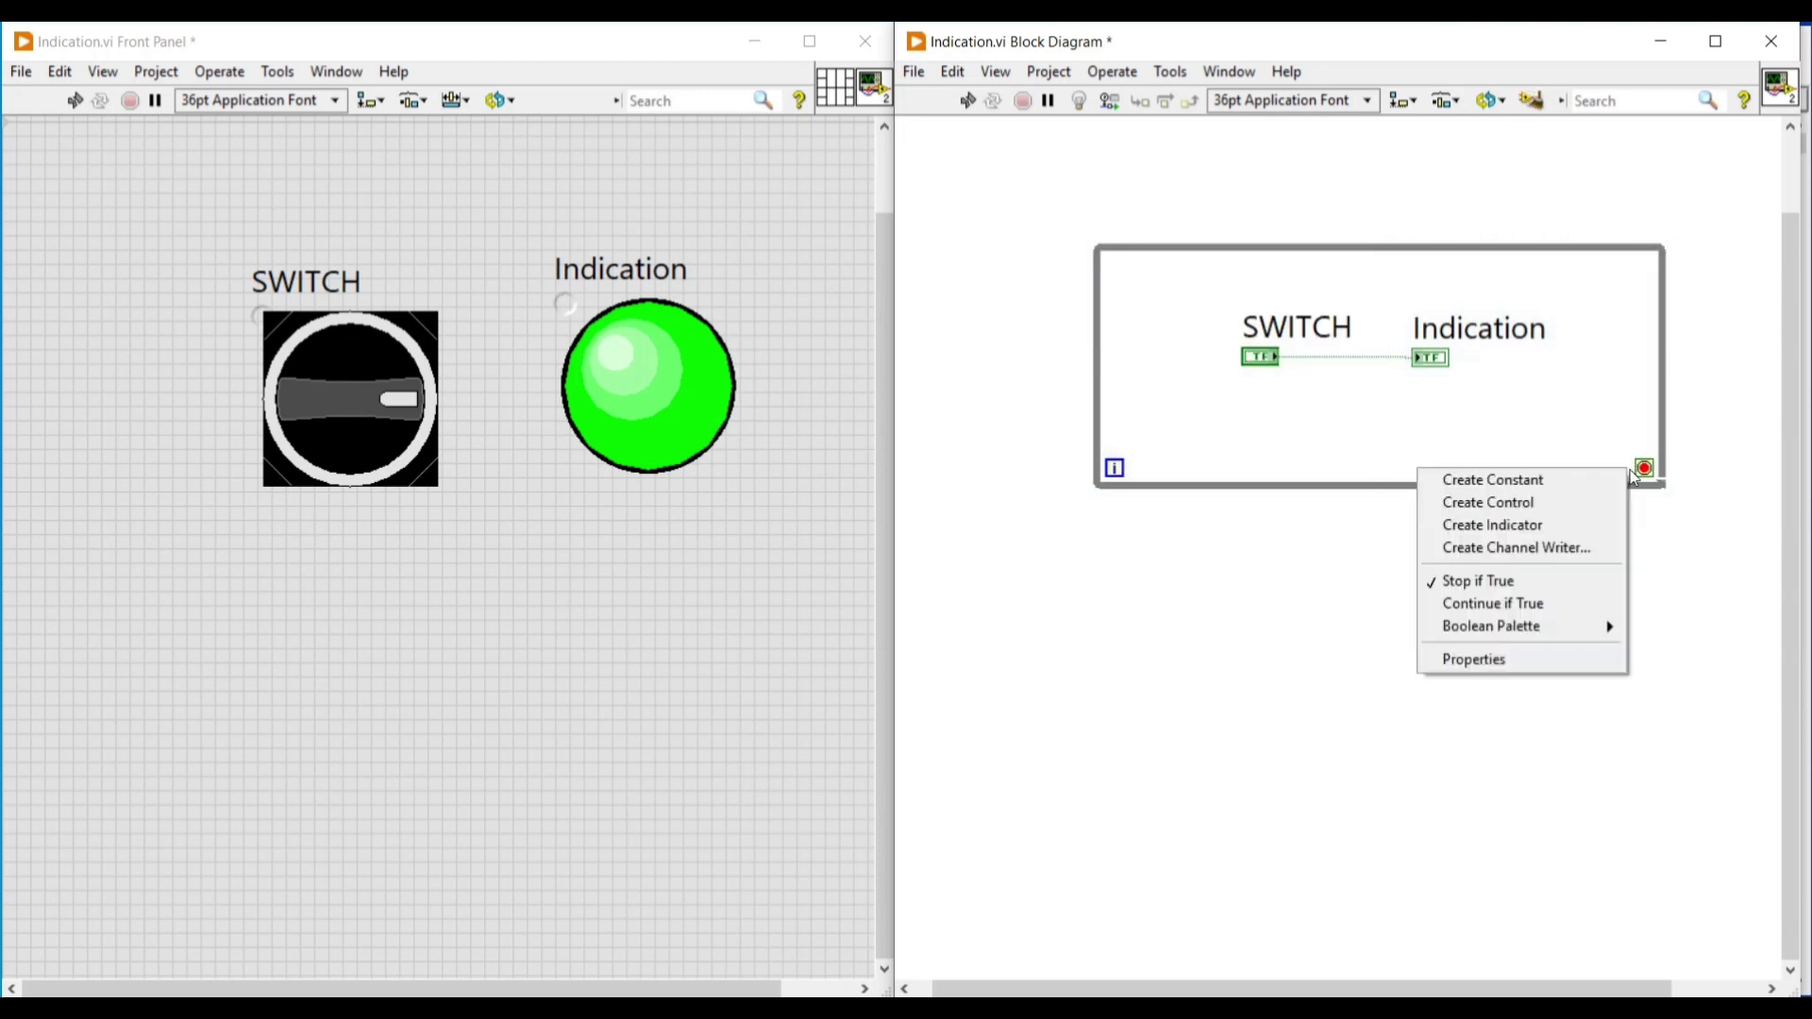
pyautogui.click(1562, 511)
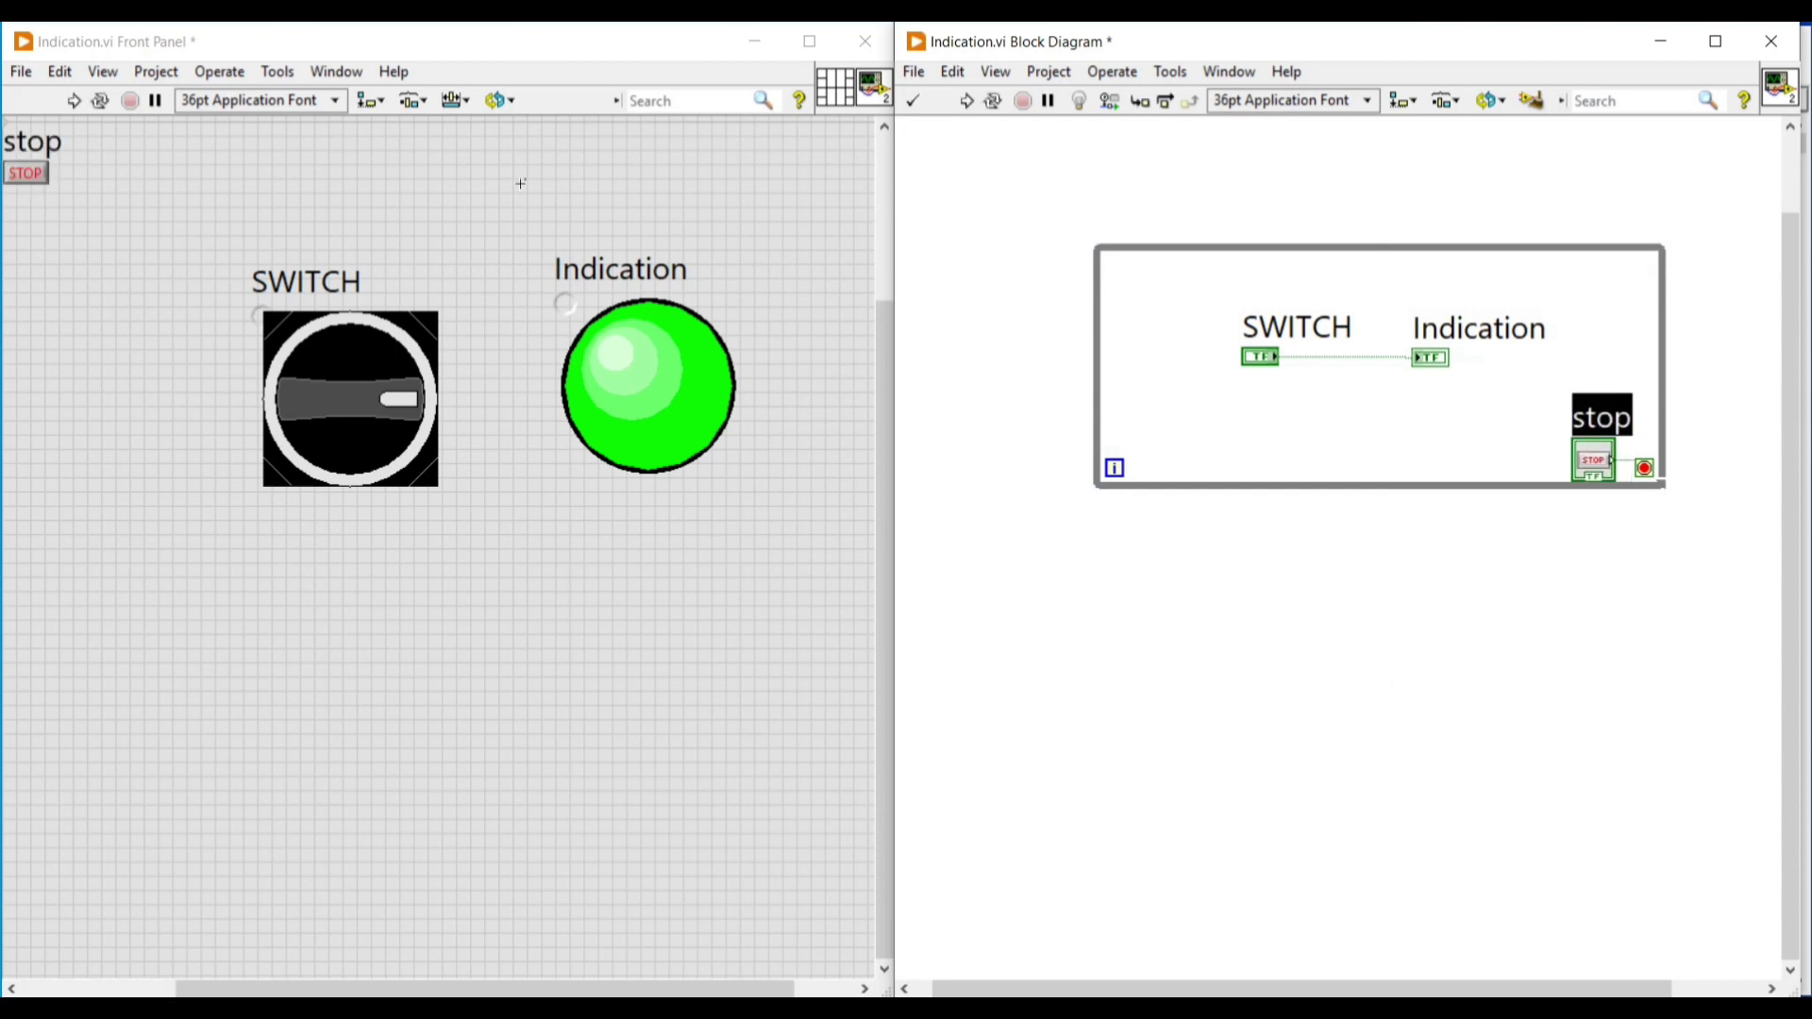
pyautogui.moveTo(27, 179); pyautogui.dragTo(320, 191)
# Run Indication.vi, toggle SWITCH five times to flip the light red and green, then press STOP.
pyautogui.click(76, 100)
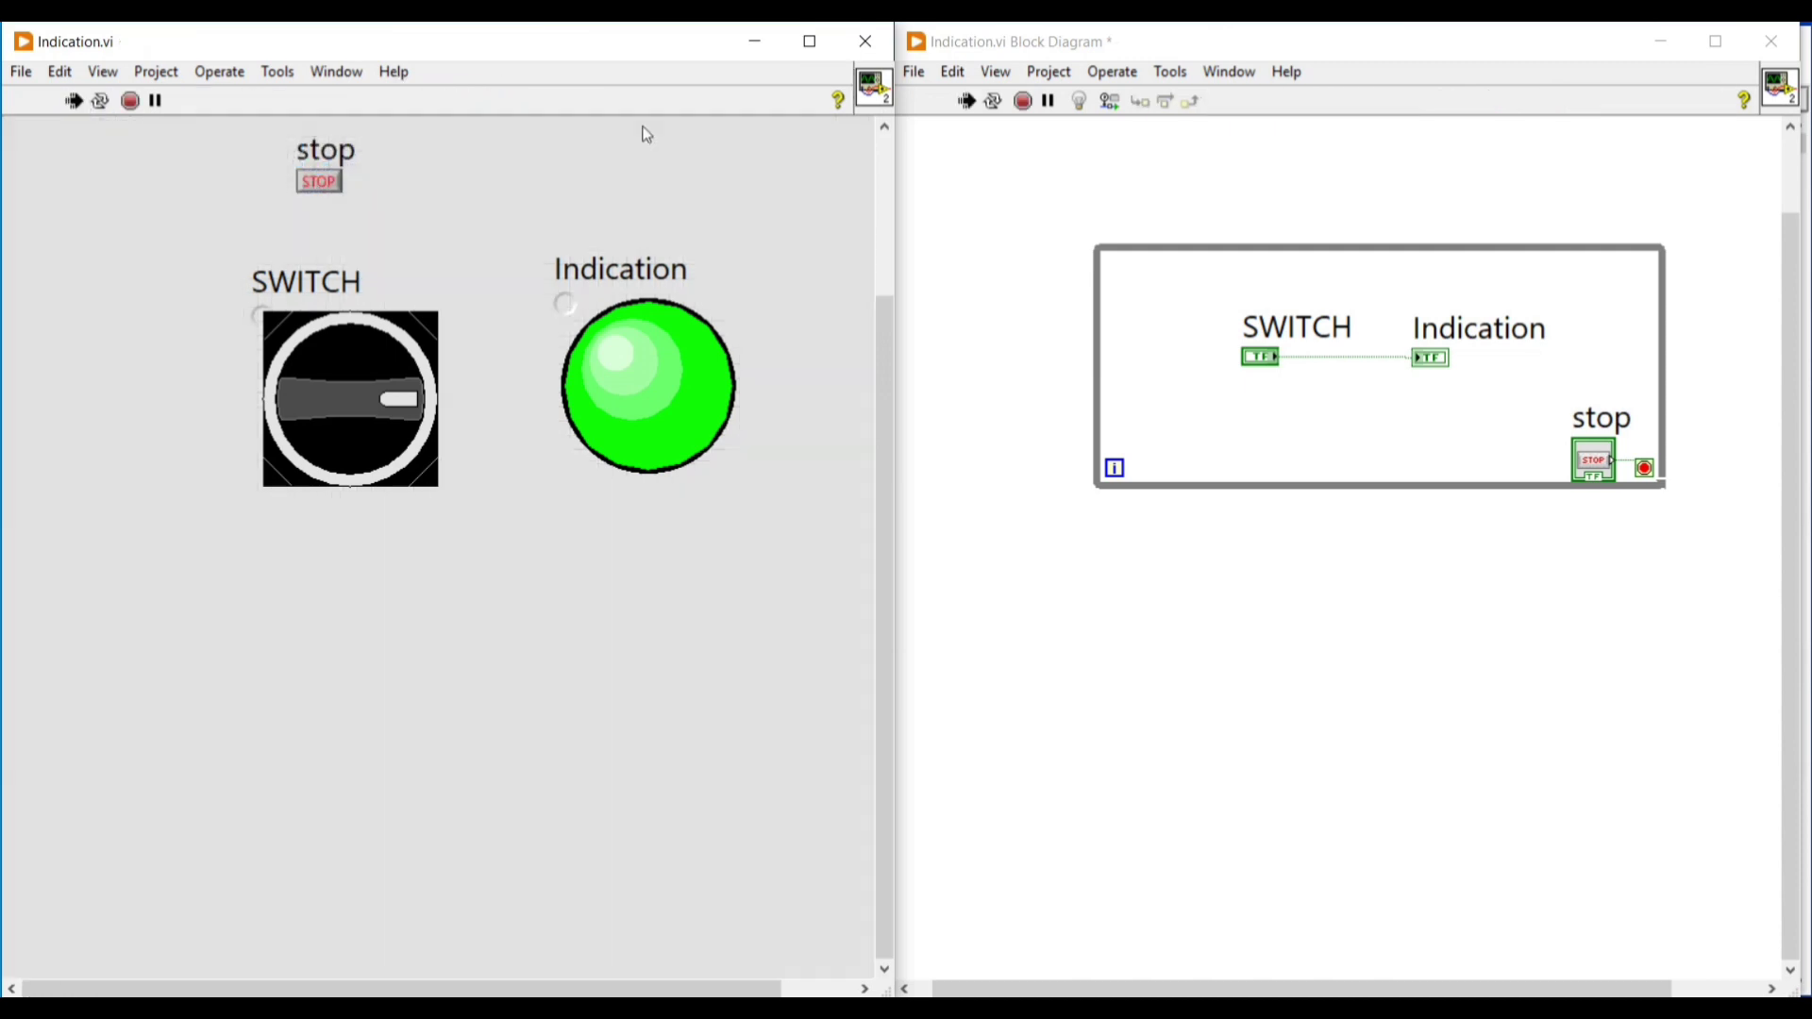
pyautogui.click(377, 387)
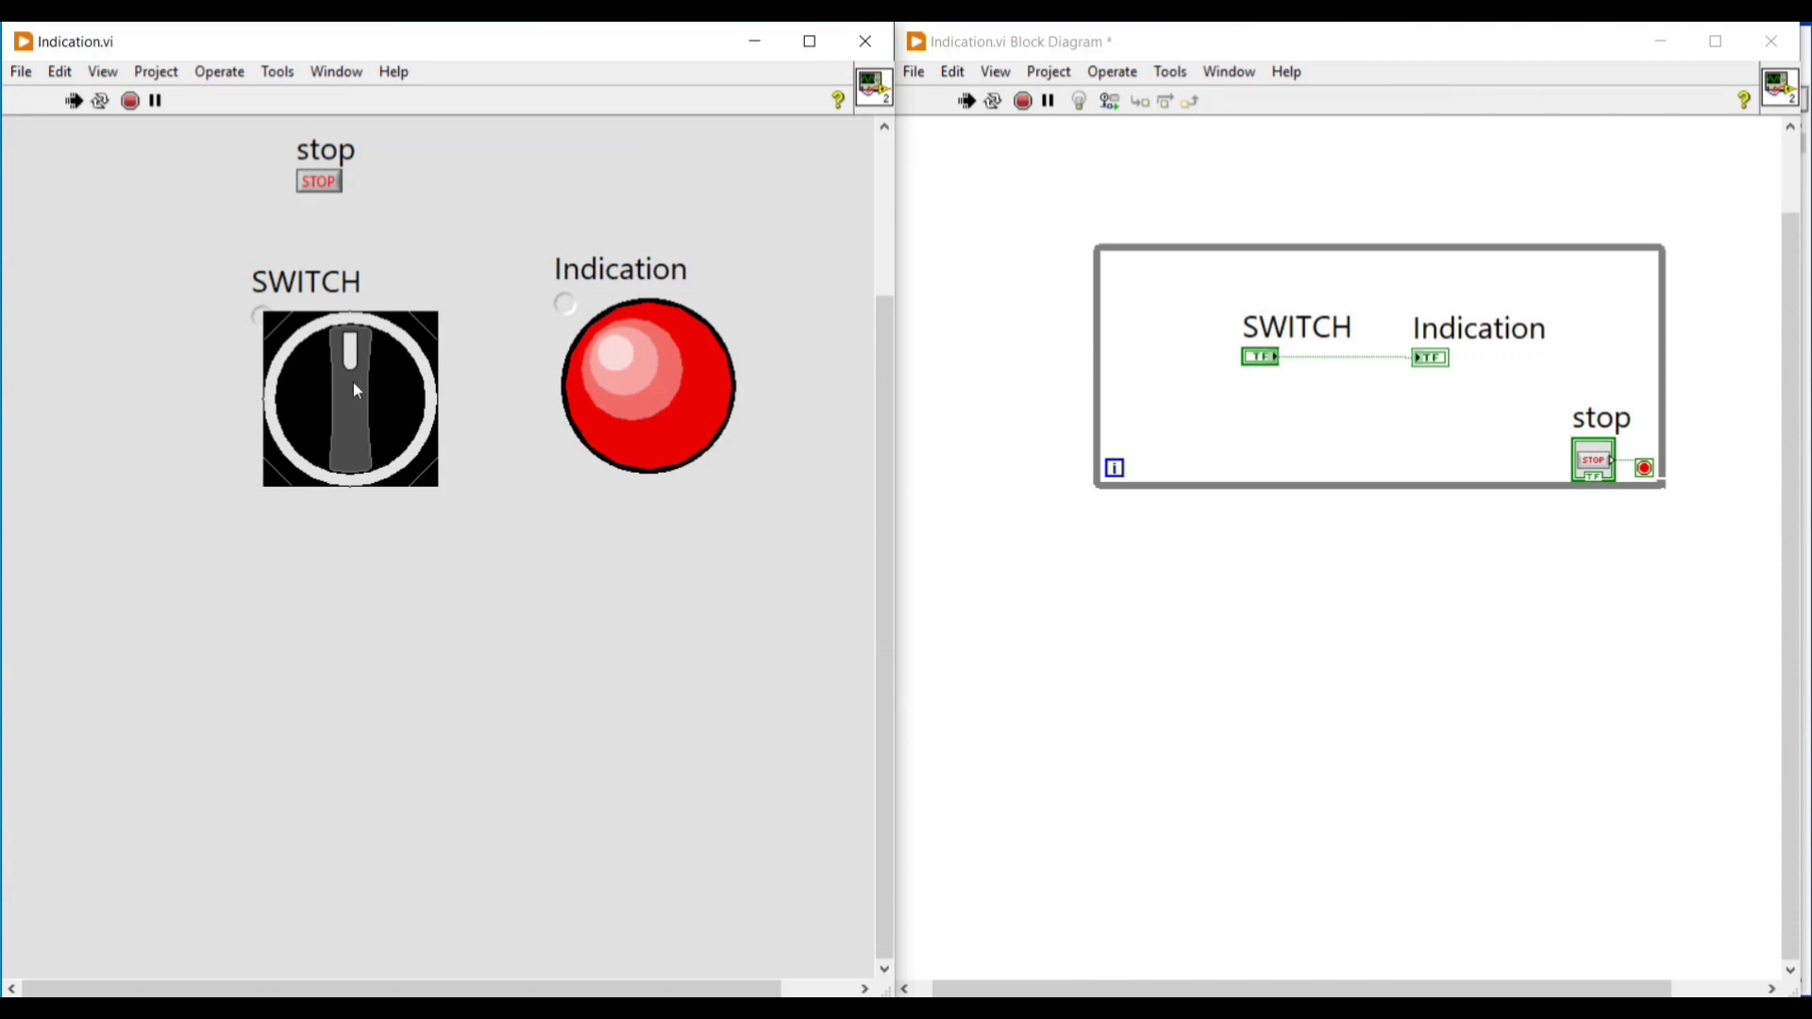
pyautogui.click(356, 390)
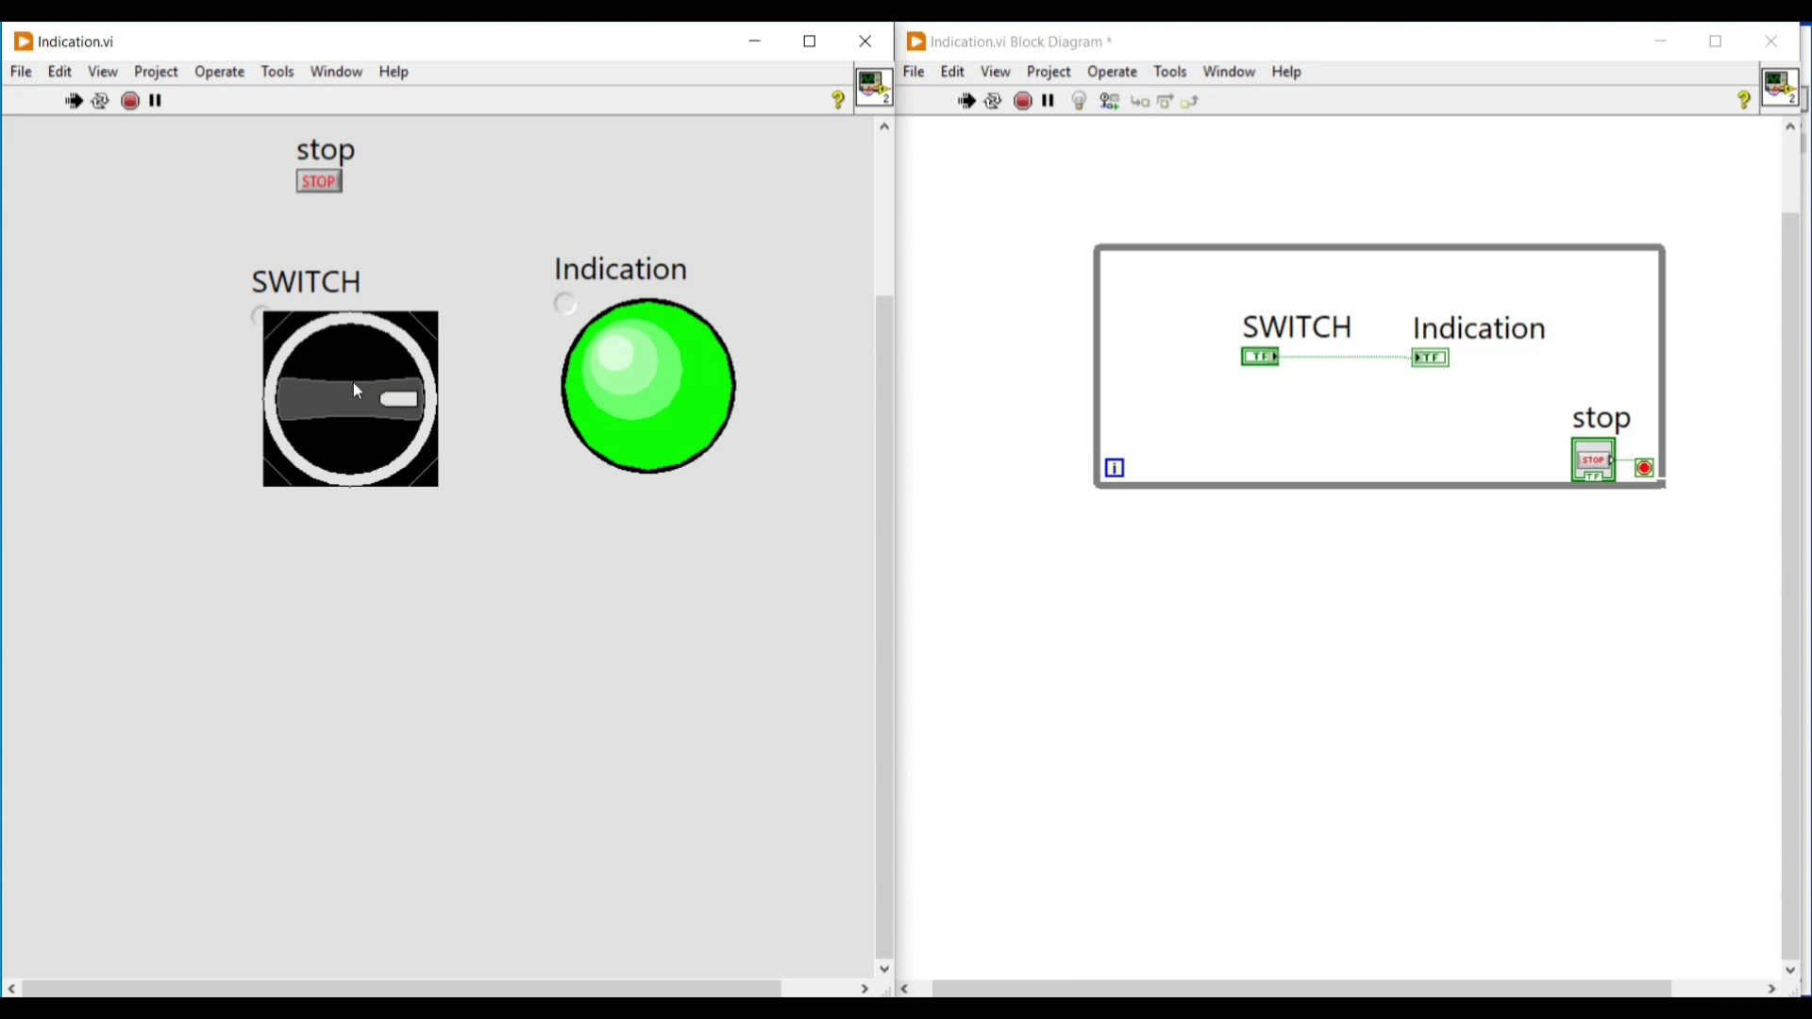
pyautogui.click(357, 390)
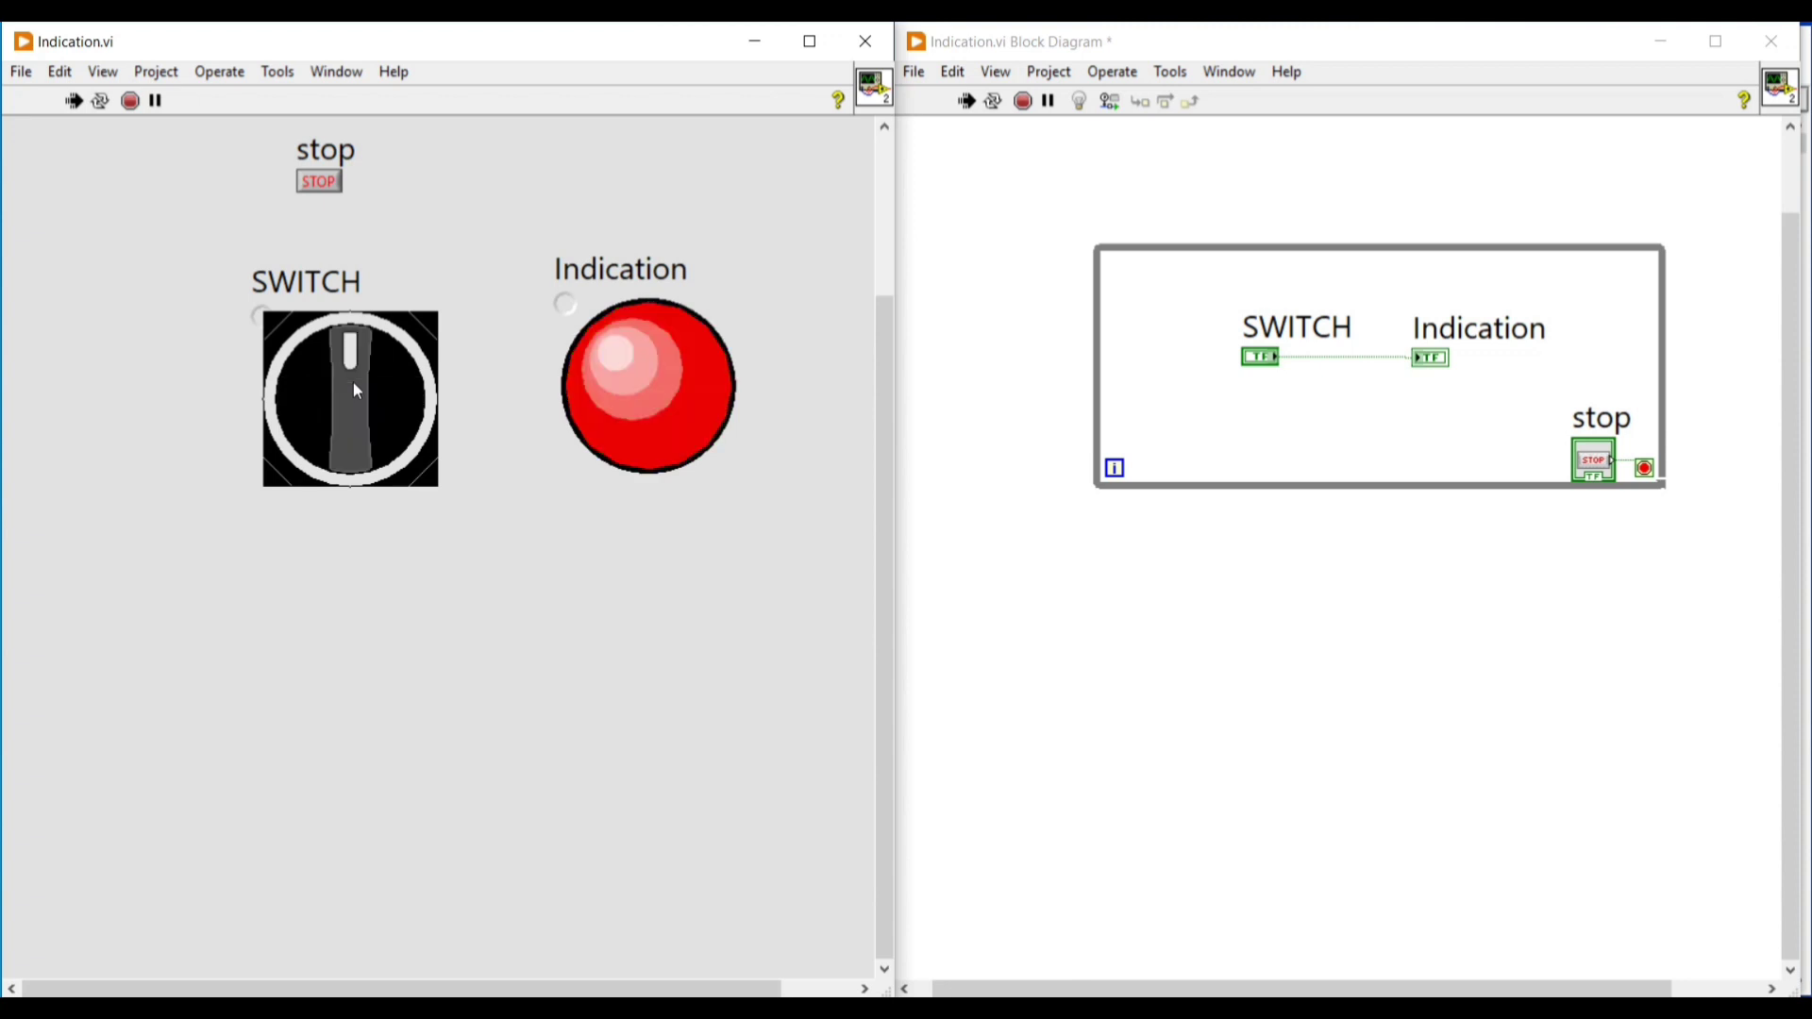
pyautogui.click(356, 390)
pyautogui.click(357, 391)
pyautogui.click(321, 181)
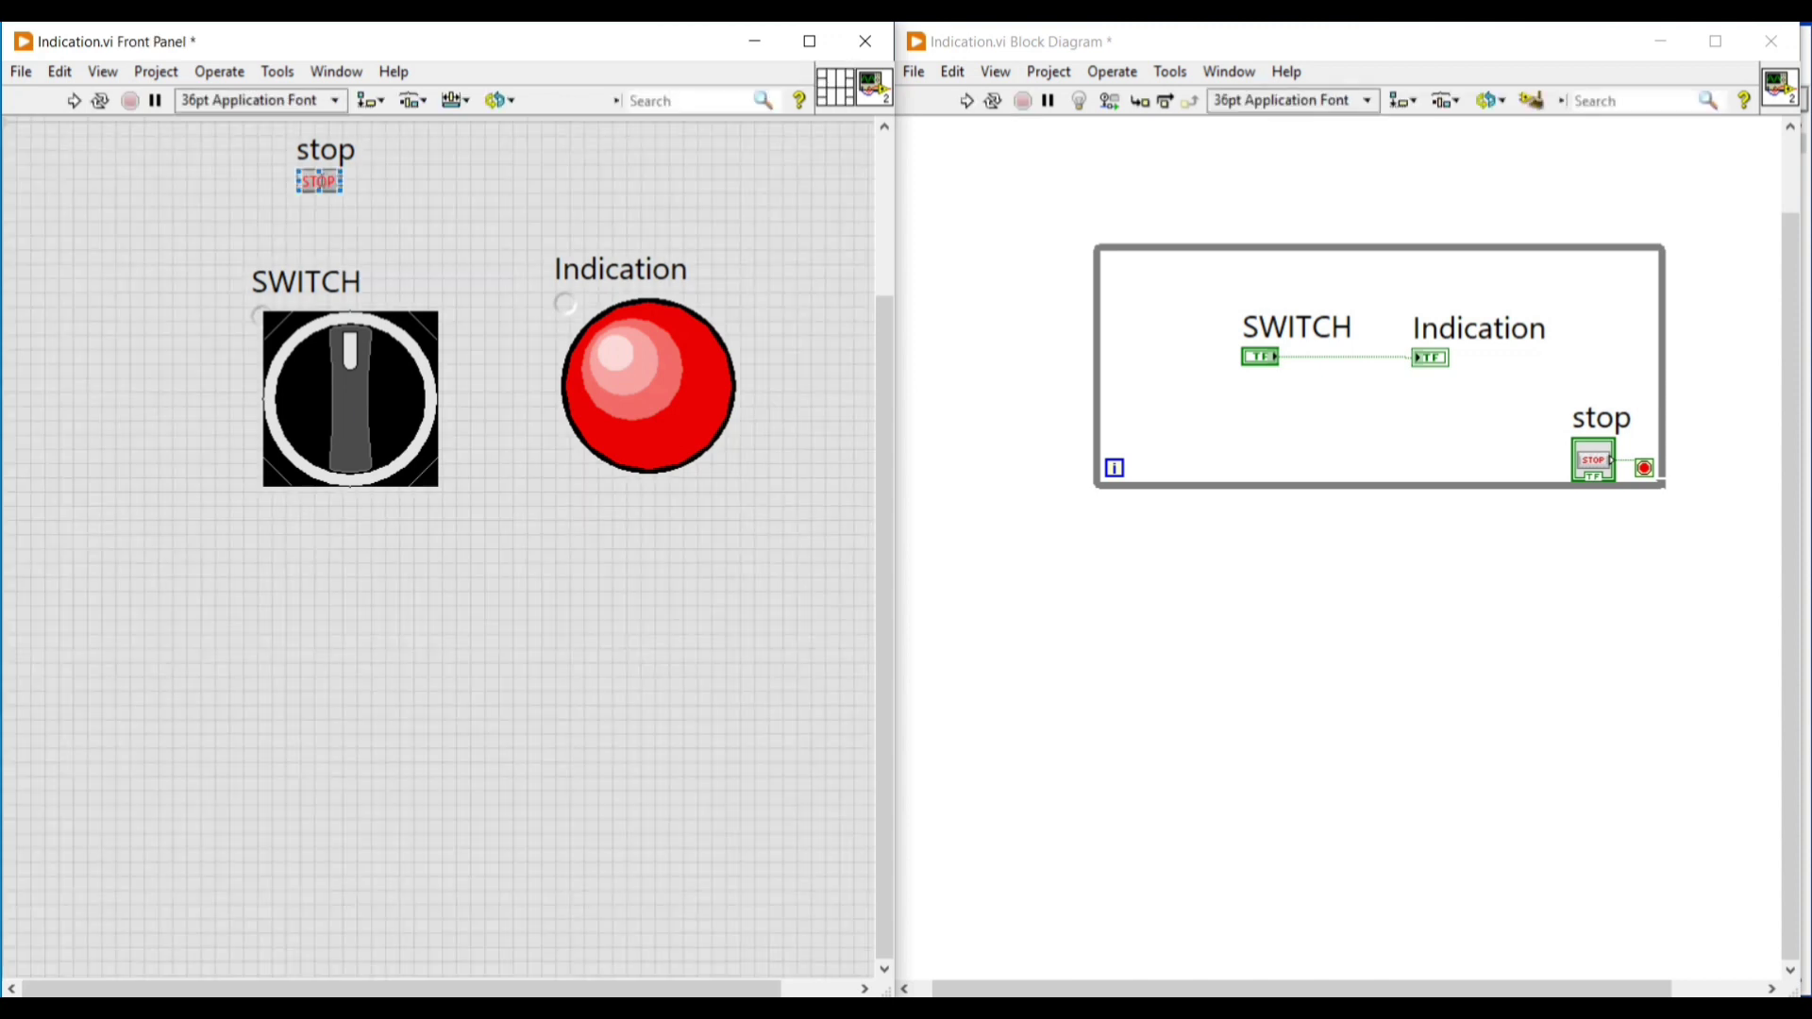
pyautogui.click(450, 179)
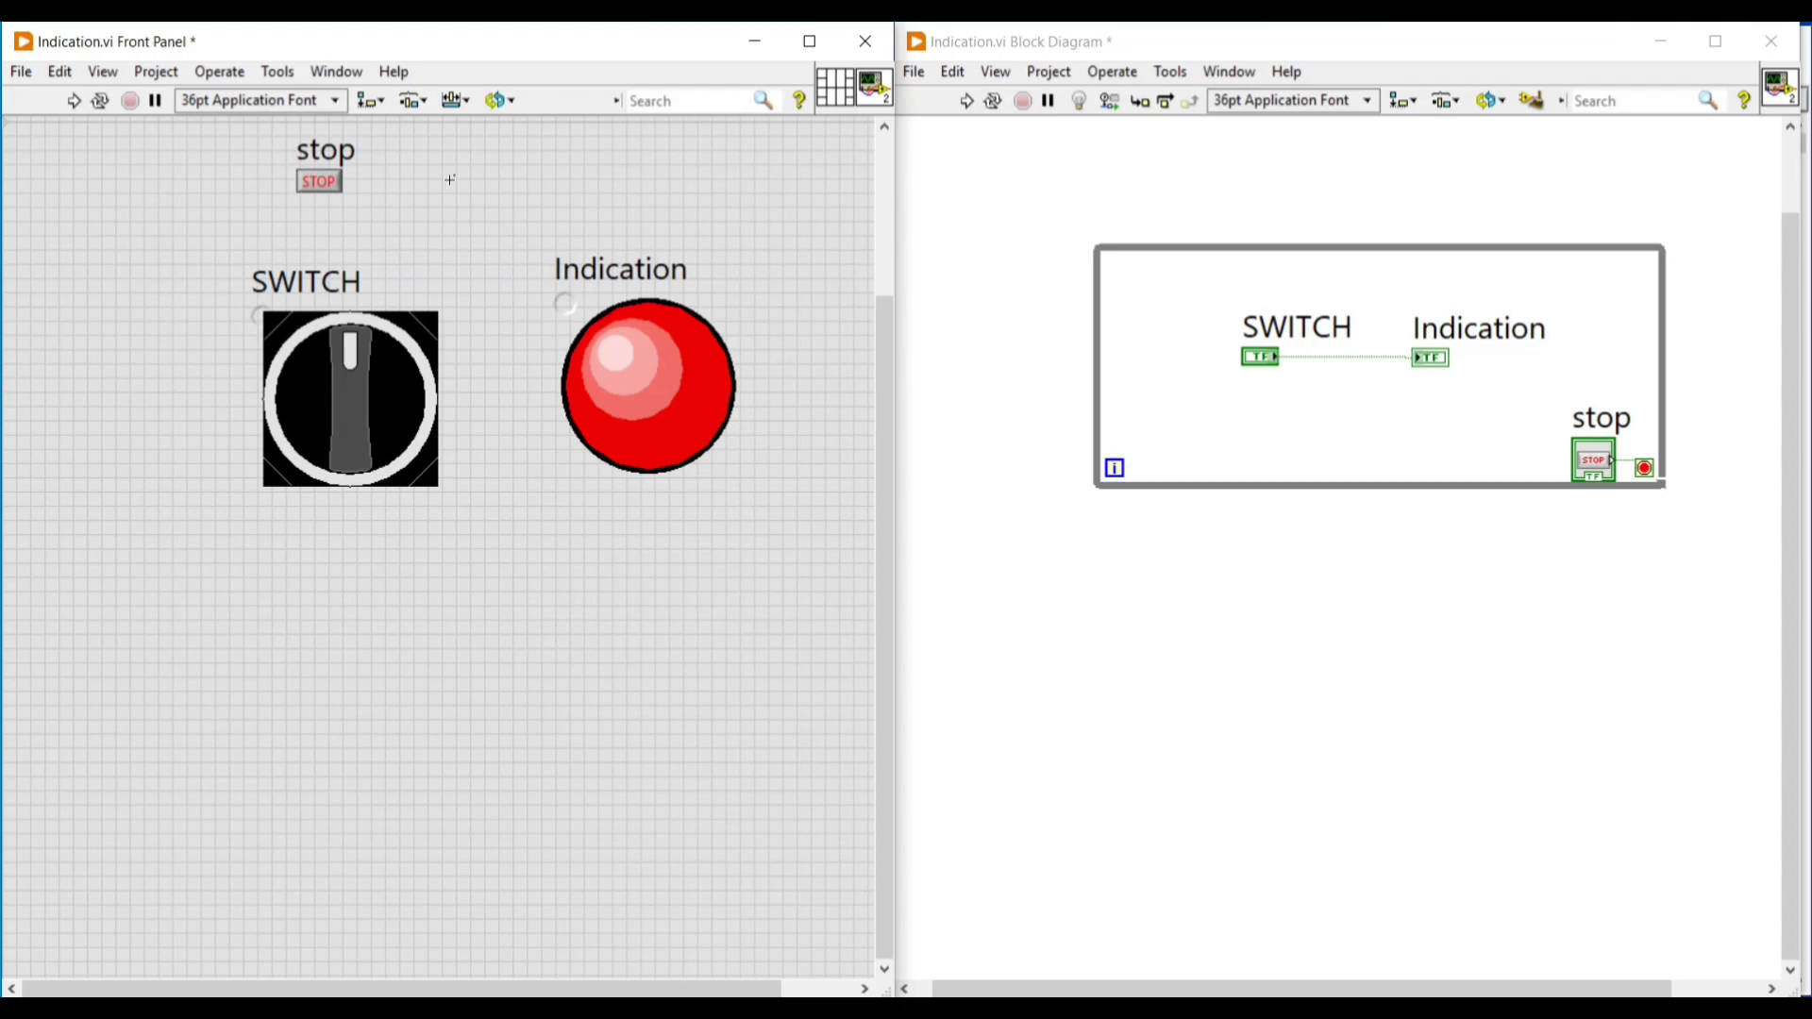